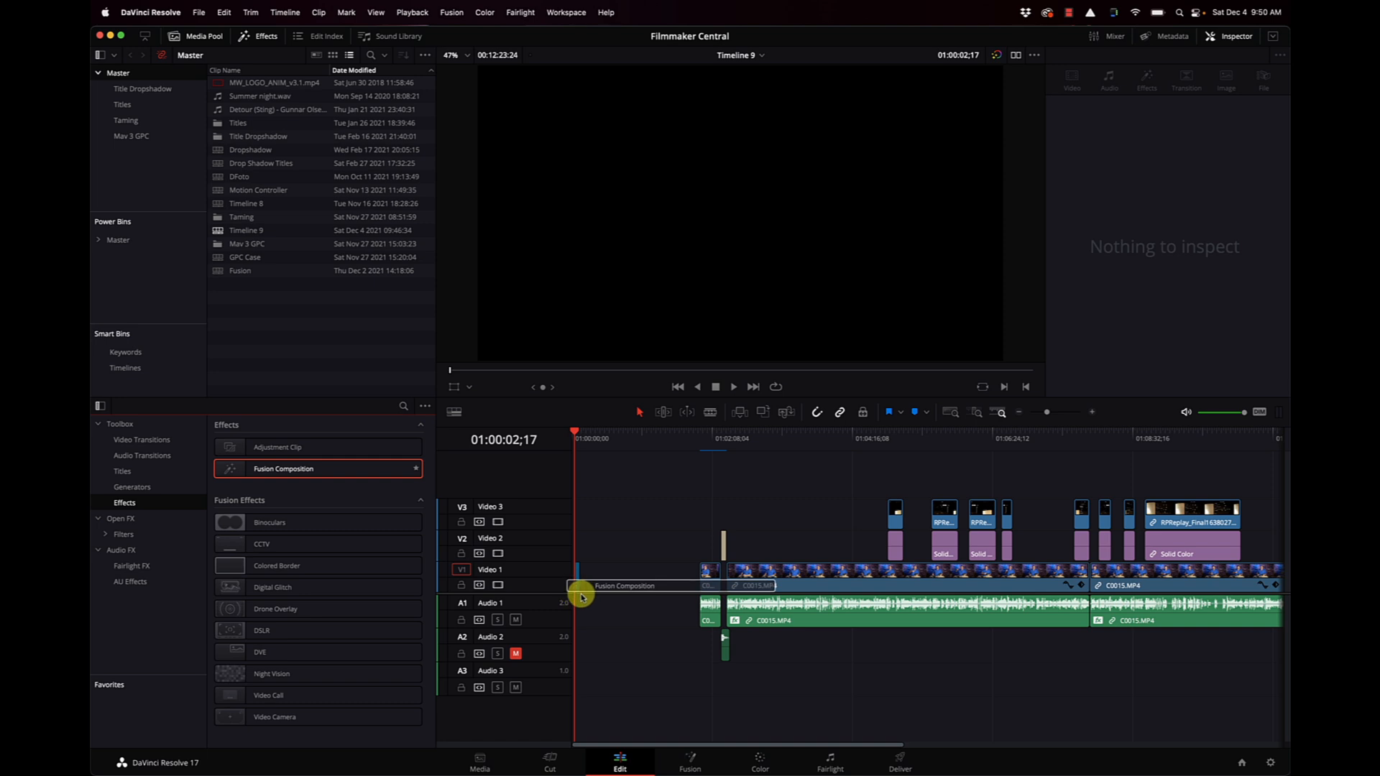
Place the playhead at 01:00:04;27 over the Fusion Composition clip on Video 1 and select the clip.
{"action": "left_click", "coordinate": [1094, 413]}
{"action": "left_click", "coordinate": [1094, 413]}
{"action": "left_click", "coordinate": [1094, 413]}
{"action": "left_click", "coordinate": [1094, 413]}
{"action": "left_click", "coordinate": [1094, 413]}
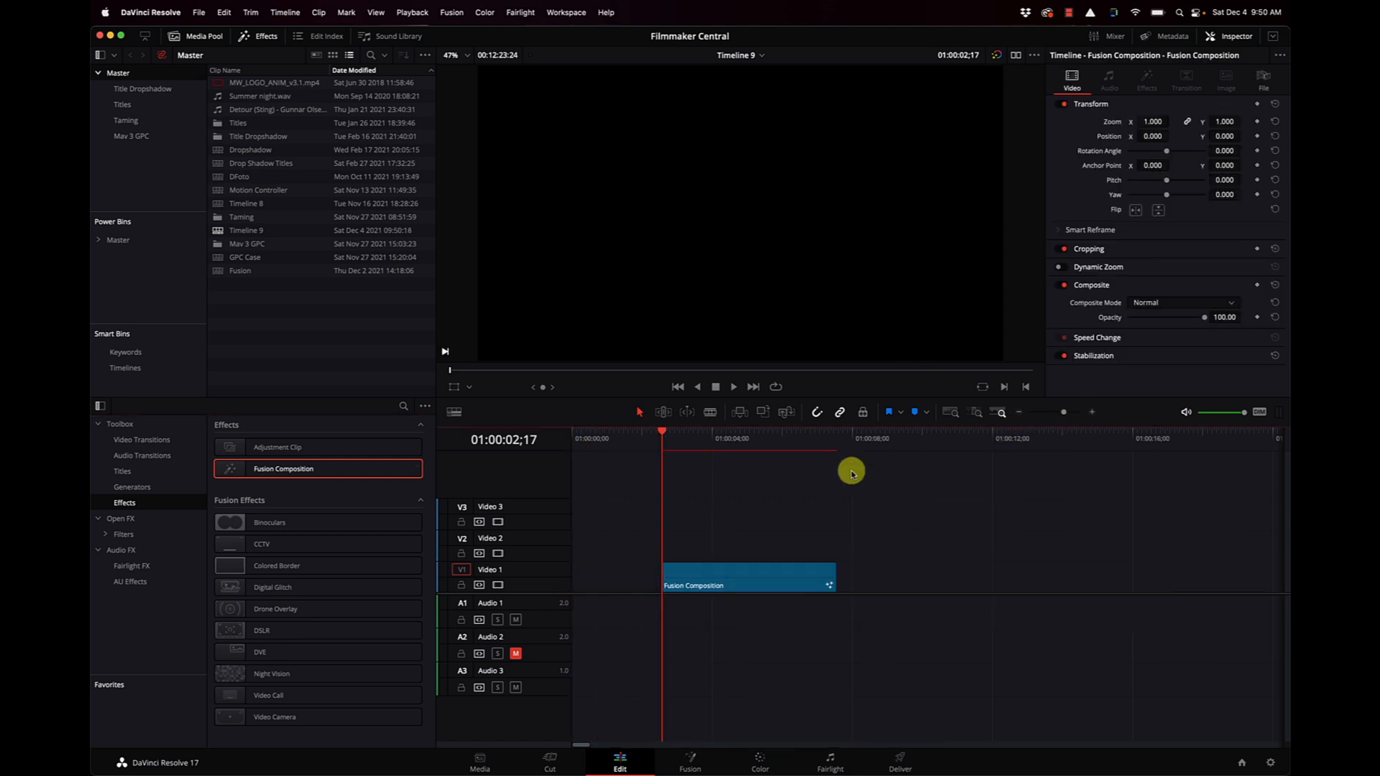
{"action": "left_click", "coordinate": [744, 440]}
{"action": "left_click", "coordinate": [715, 575]}
{"action": "left_click_drag", "start_coordinate": [715, 576], "coordinate": [580, 103]}
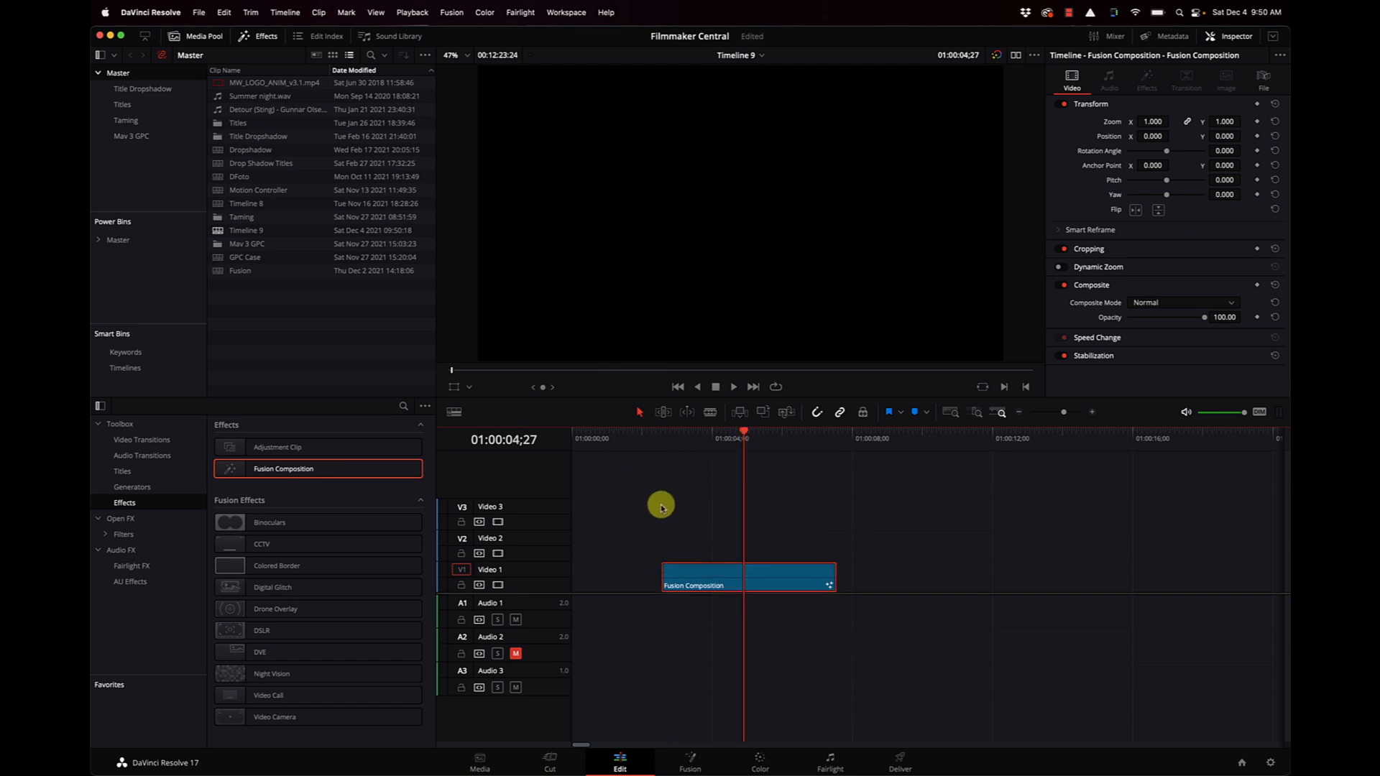
Check which Render Cache mode is active for playback.
{"action": "left_click", "coordinate": [423, 12]}
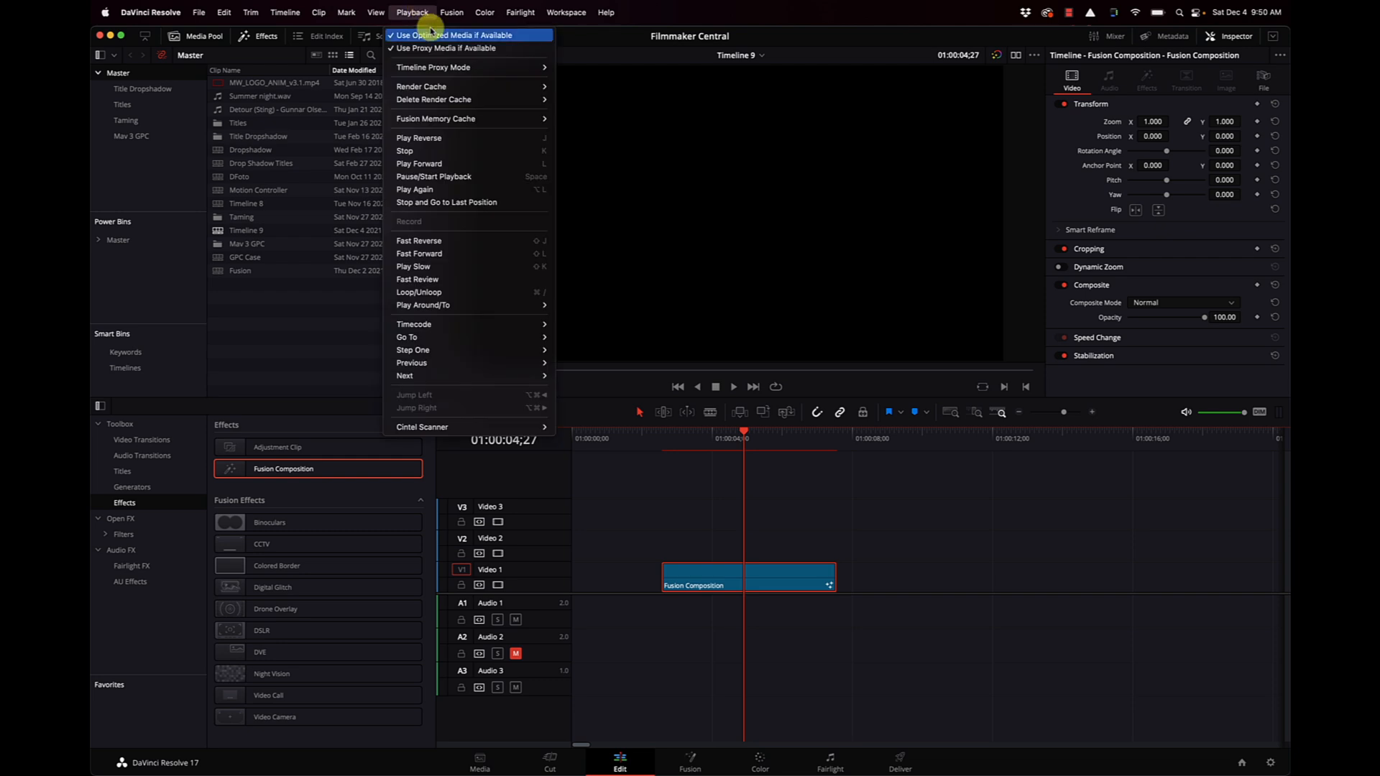
{"action": "mouse_move", "coordinate": [467, 86]}
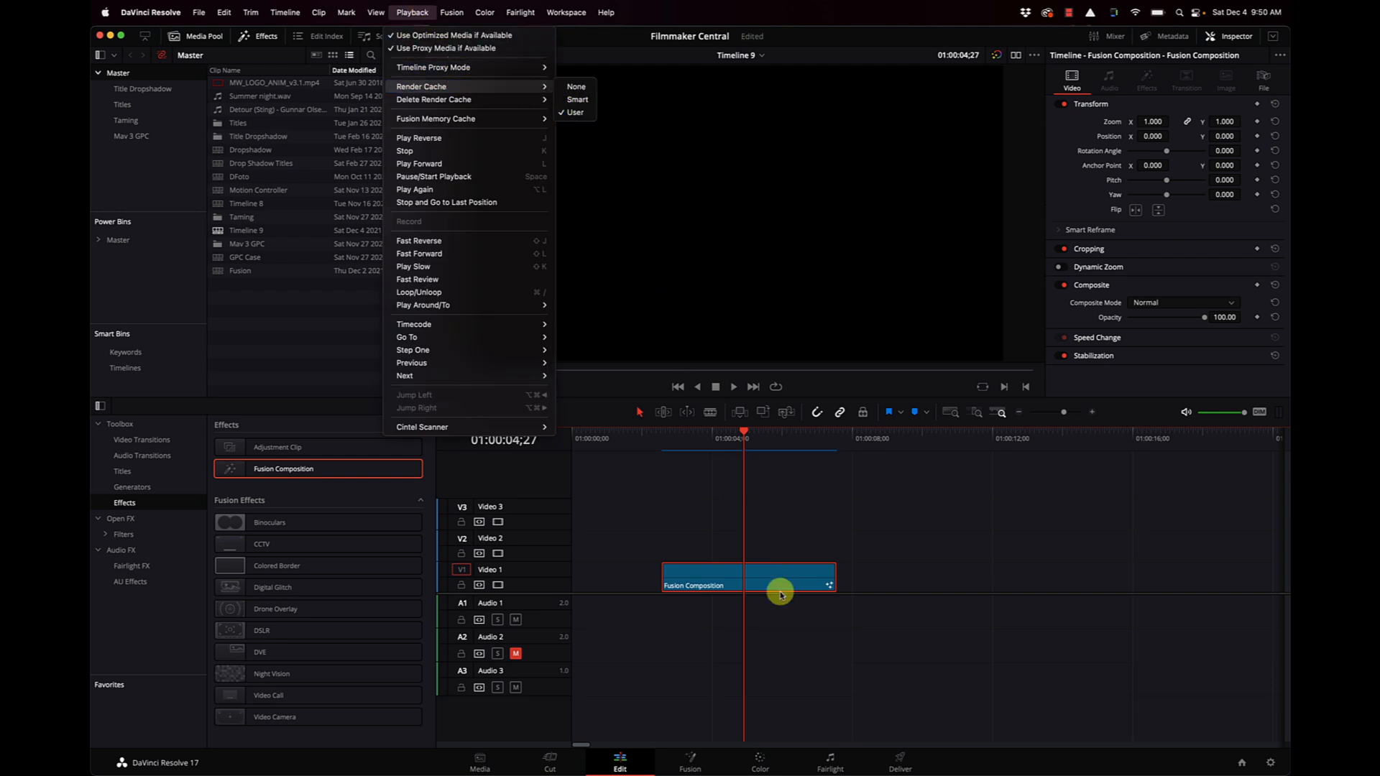
{"action": "left_click", "coordinate": [767, 498]}
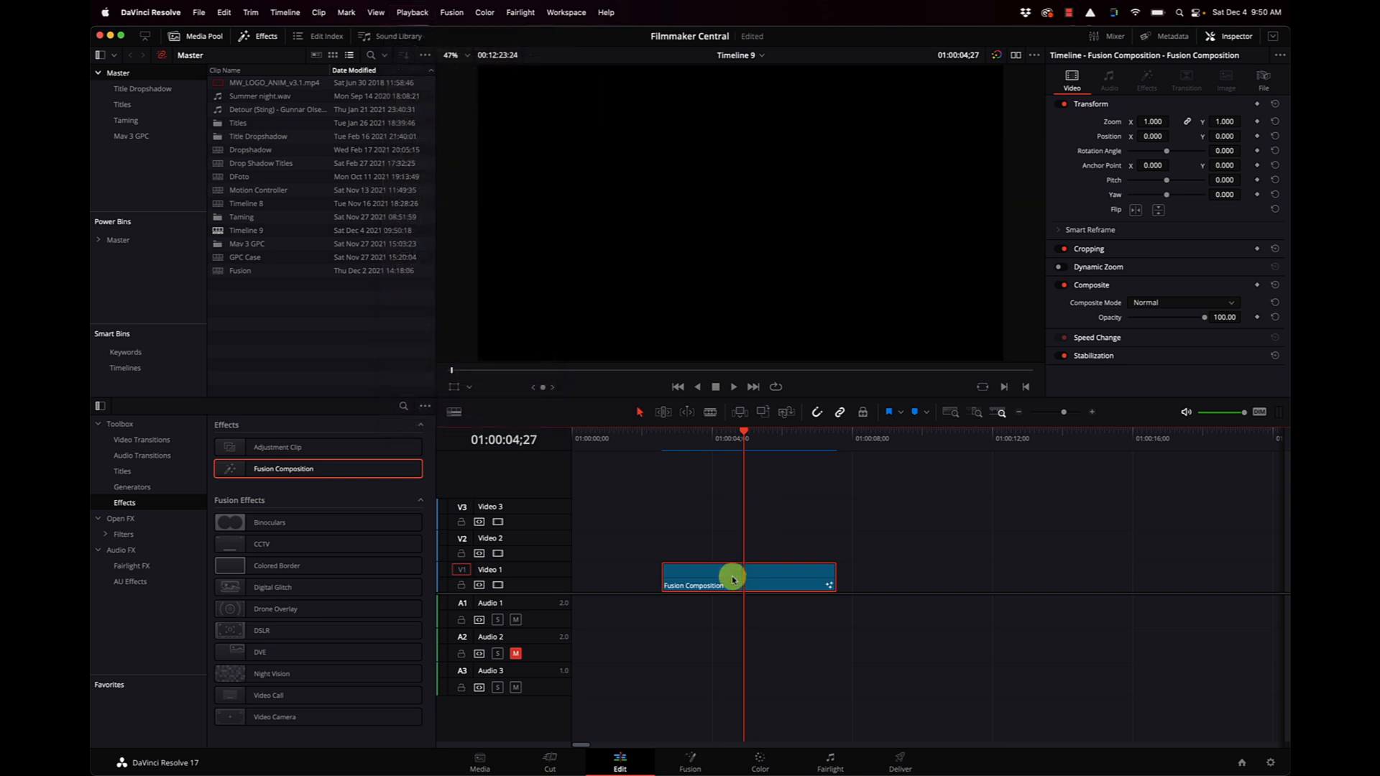
Open the composition on the Fusion page and move the MediaOut1 node farther right in the node graph.
{"action": "left_click", "coordinate": [690, 760]}
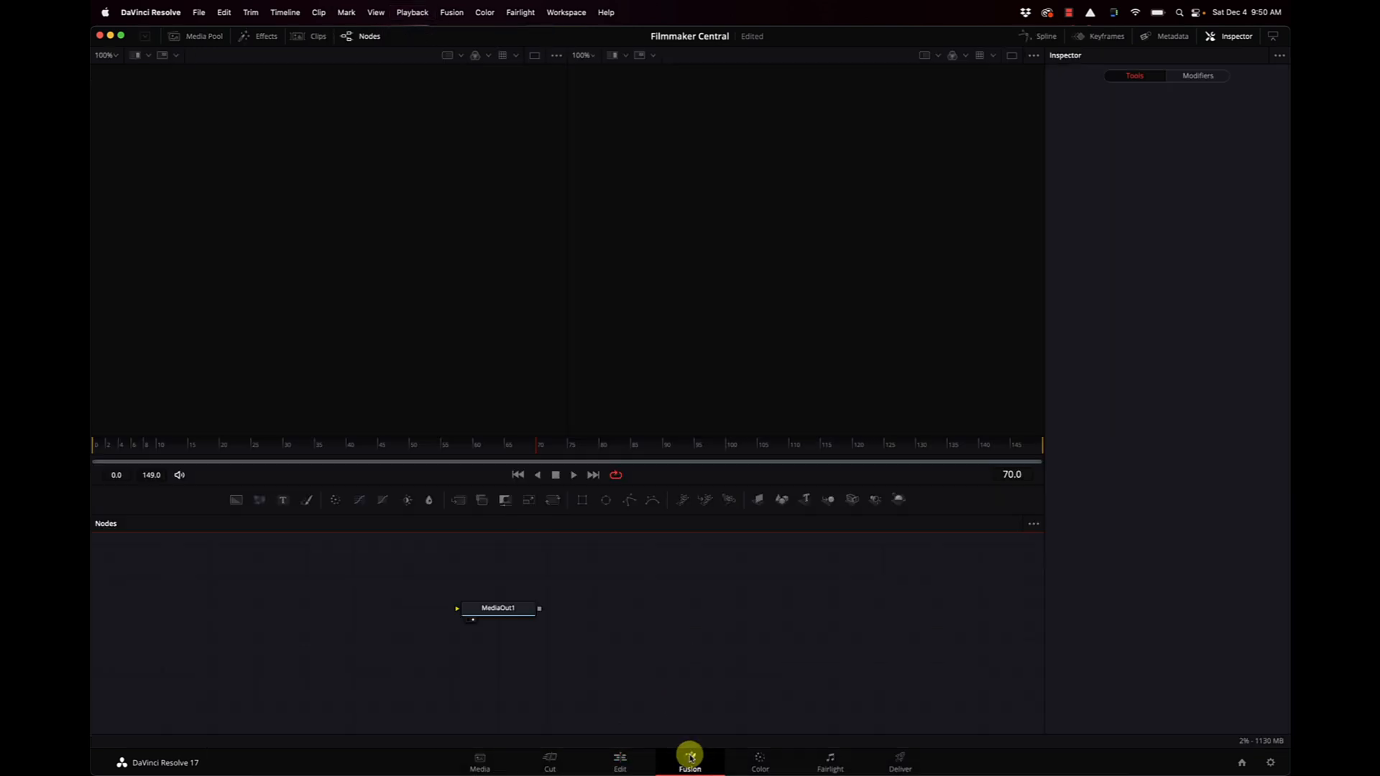
{"action": "left_click_drag", "start_coordinate": [501, 614], "coordinate": [797, 640]}
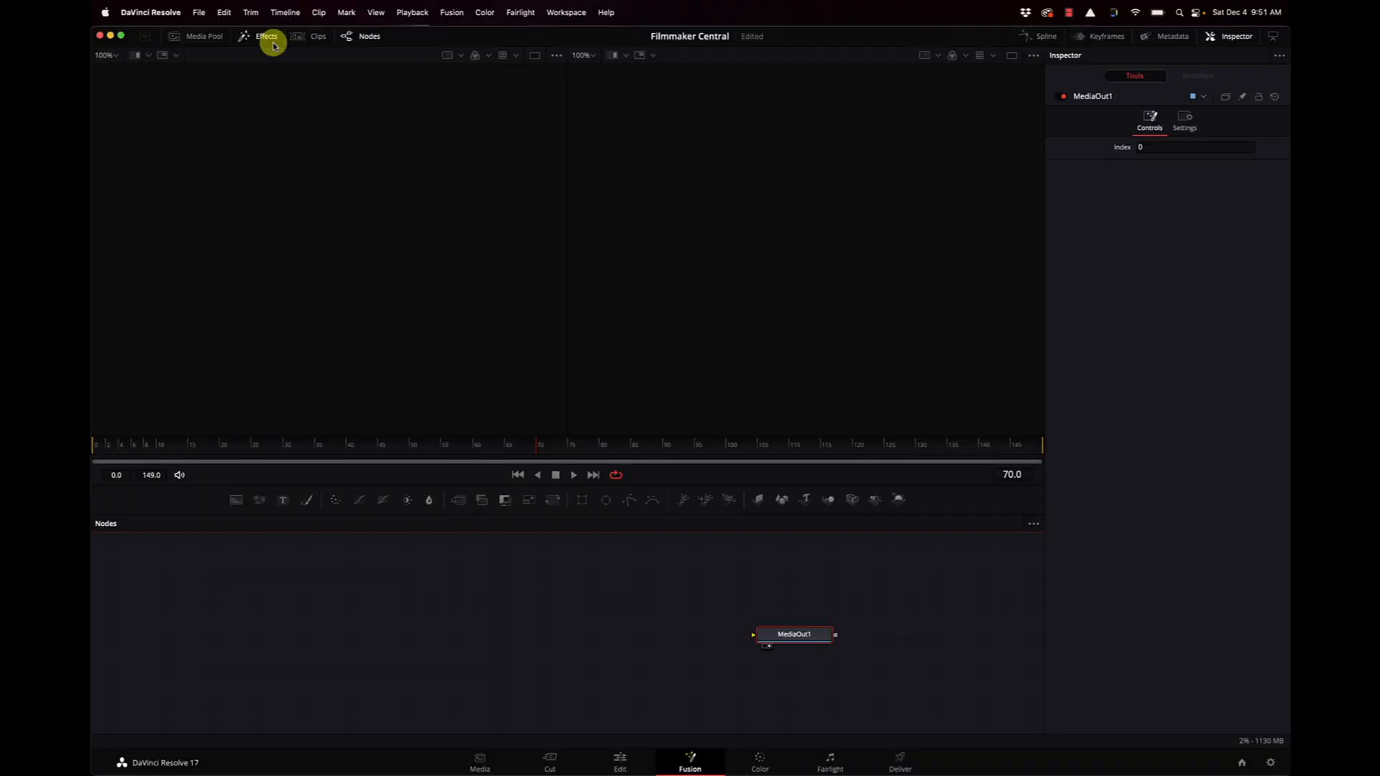
Show the Effects library and open the Particles category of the Fusion templates.
{"action": "left_click", "coordinate": [269, 39]}
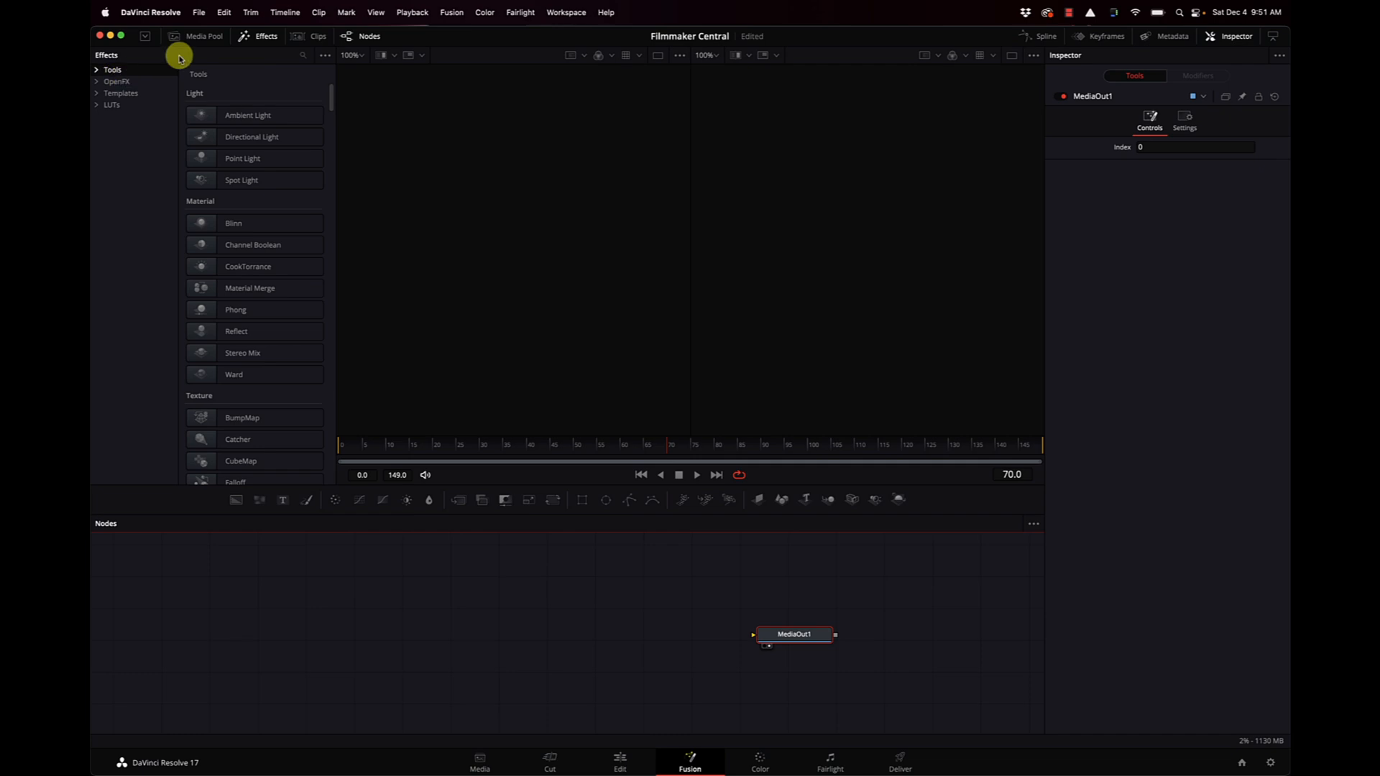
{"action": "left_click", "coordinate": [107, 117]}
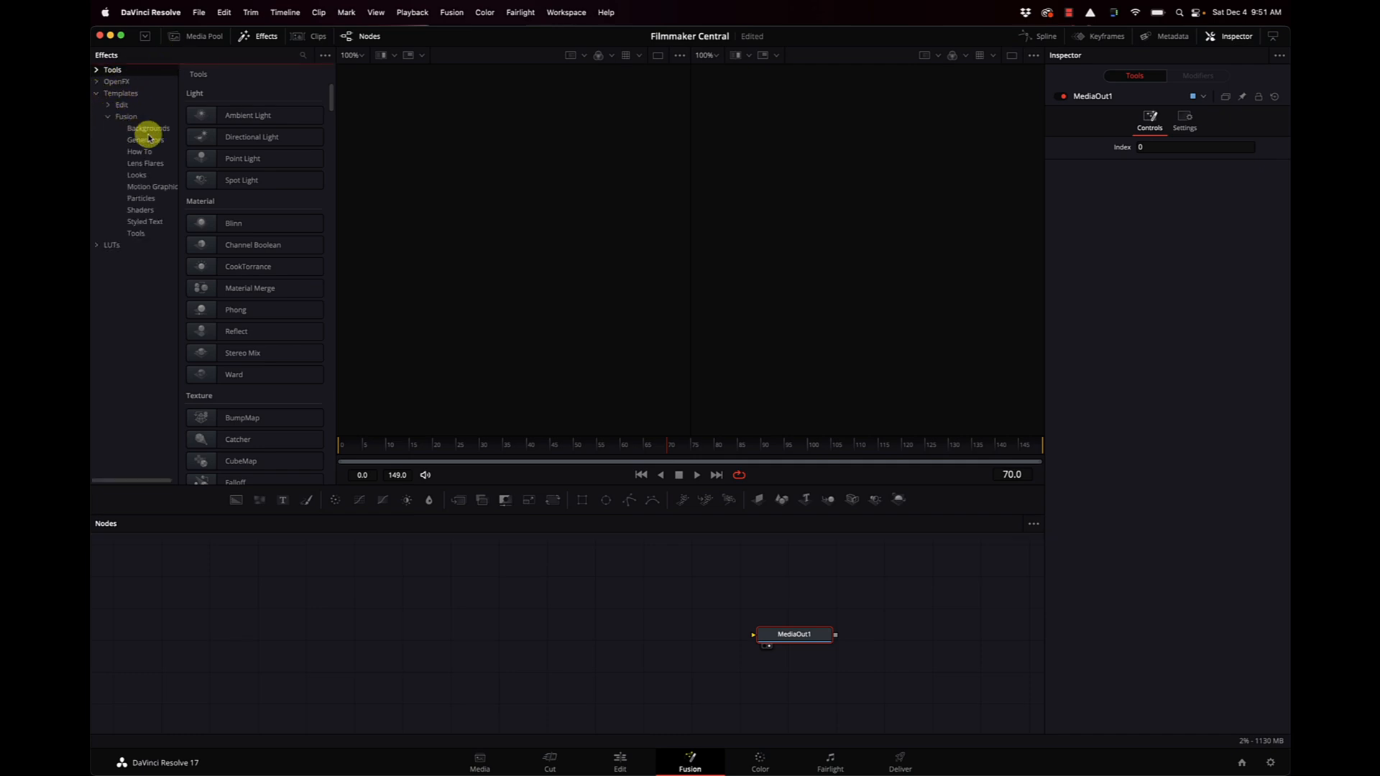
{"action": "left_click", "coordinate": [140, 210]}
{"action": "left_click", "coordinate": [144, 199]}
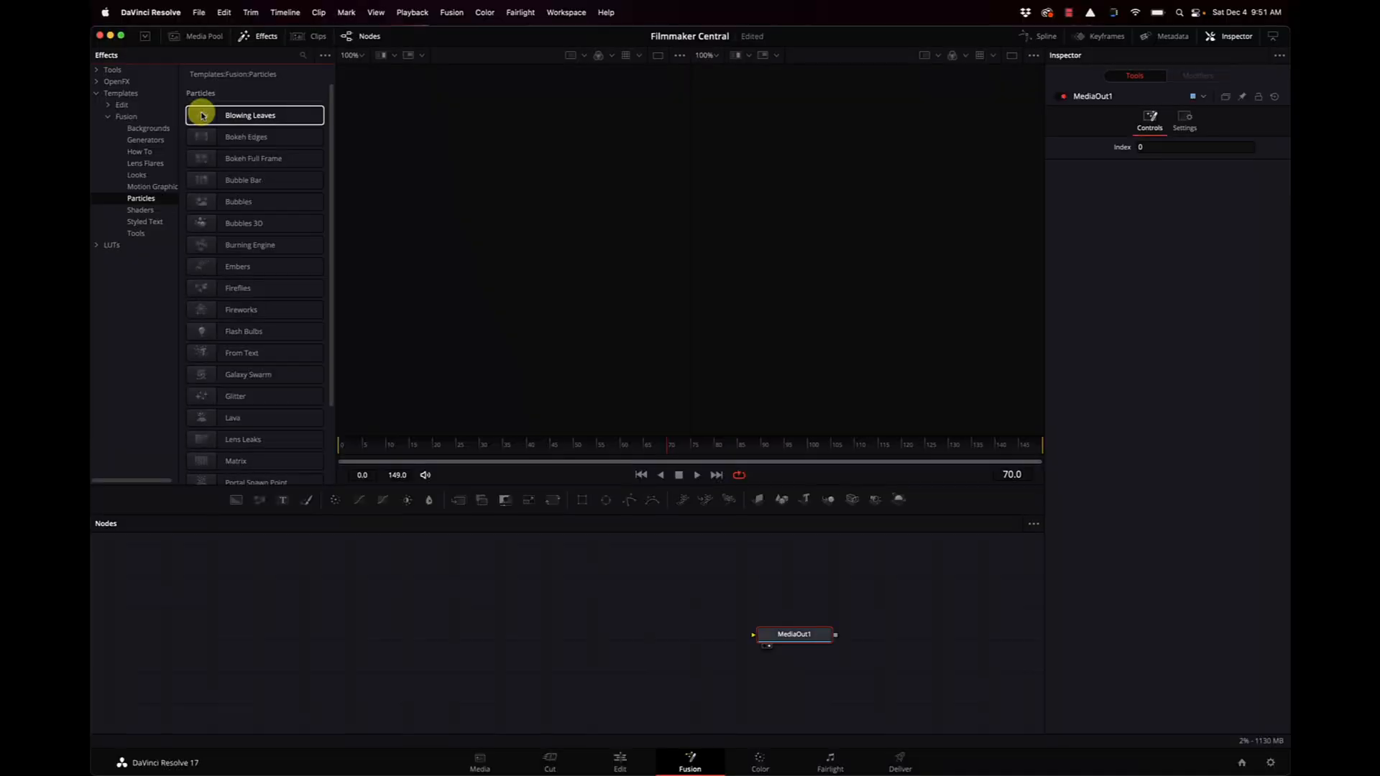
Add the Blowing Leaves particle template to the node graph and connect its Renderer3D3_2 output to MediaOut1.
{"action": "left_click_drag", "start_coordinate": [202, 115], "coordinate": [681, 635]}
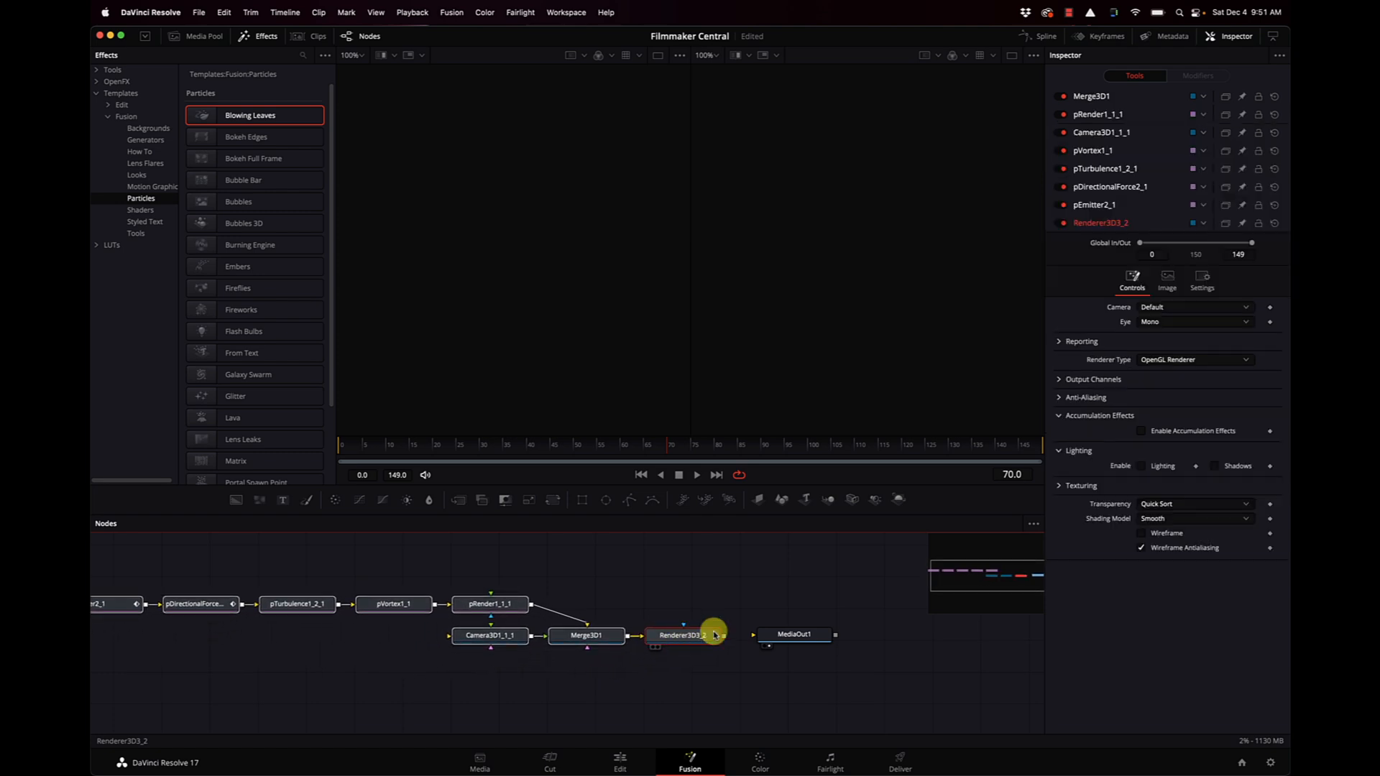
{"action": "left_click_drag", "start_coordinate": [725, 639], "coordinate": [795, 637]}
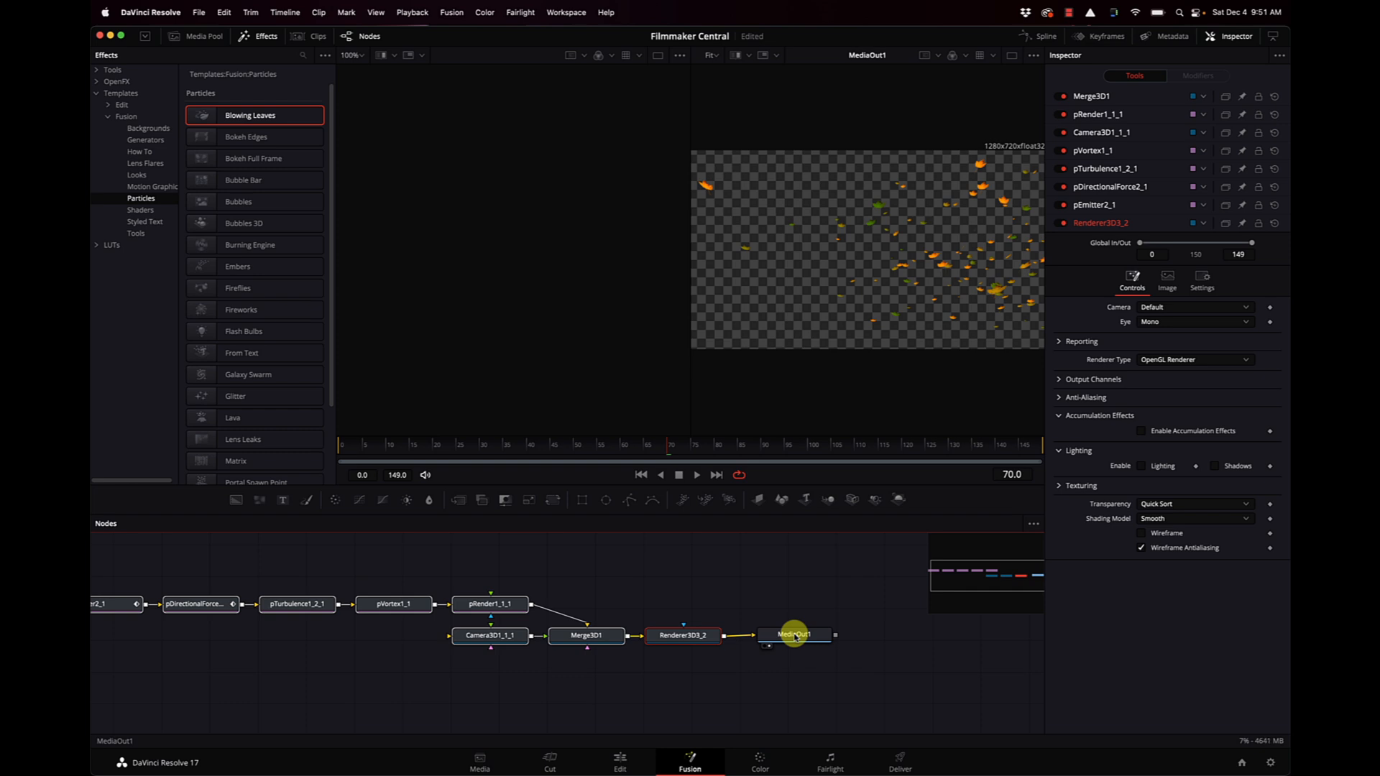
Play the blowing leaves animation from near the start and enlarge MediaOut1 to a single viewer.
{"action": "left_click_drag", "start_coordinate": [358, 446], "coordinate": [336, 447]}
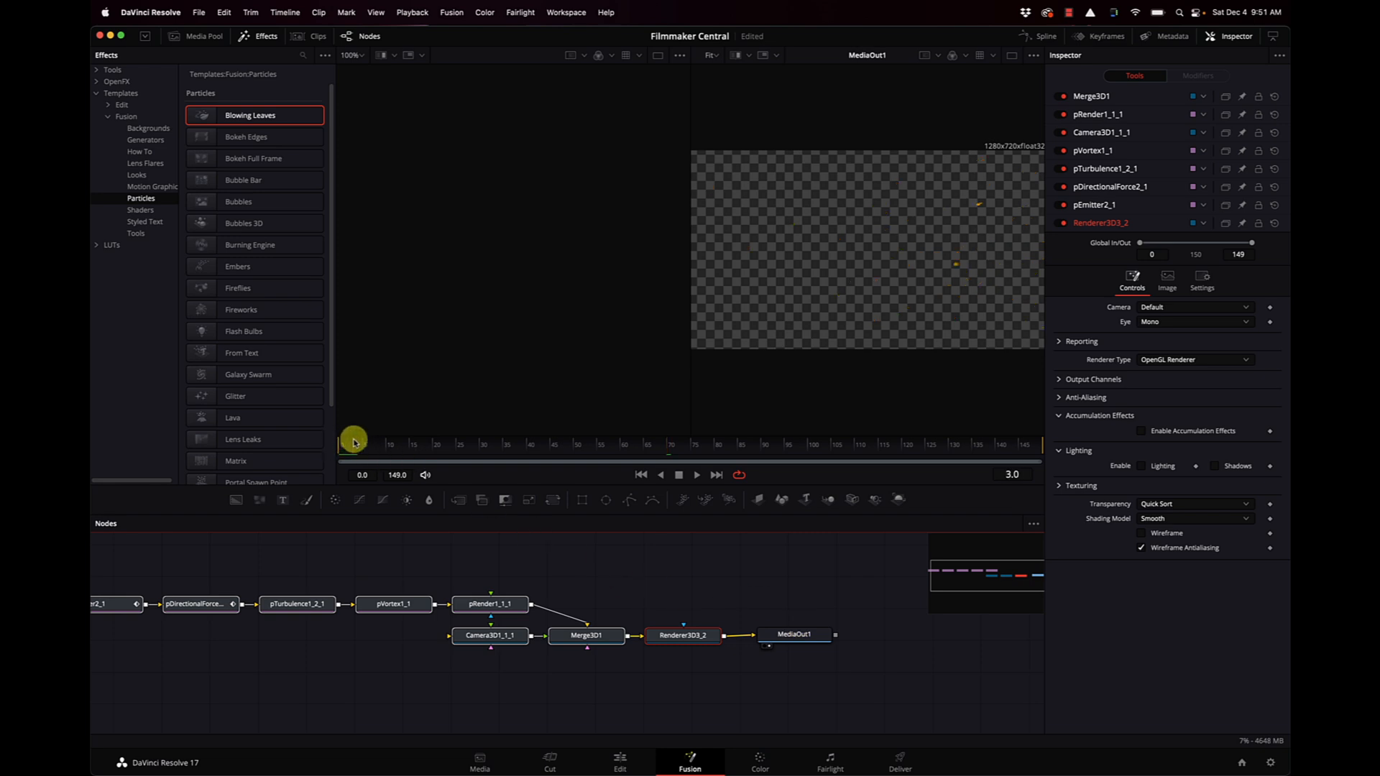
{"action": "left_click_drag", "start_coordinate": [387, 460], "coordinate": [344, 460]}
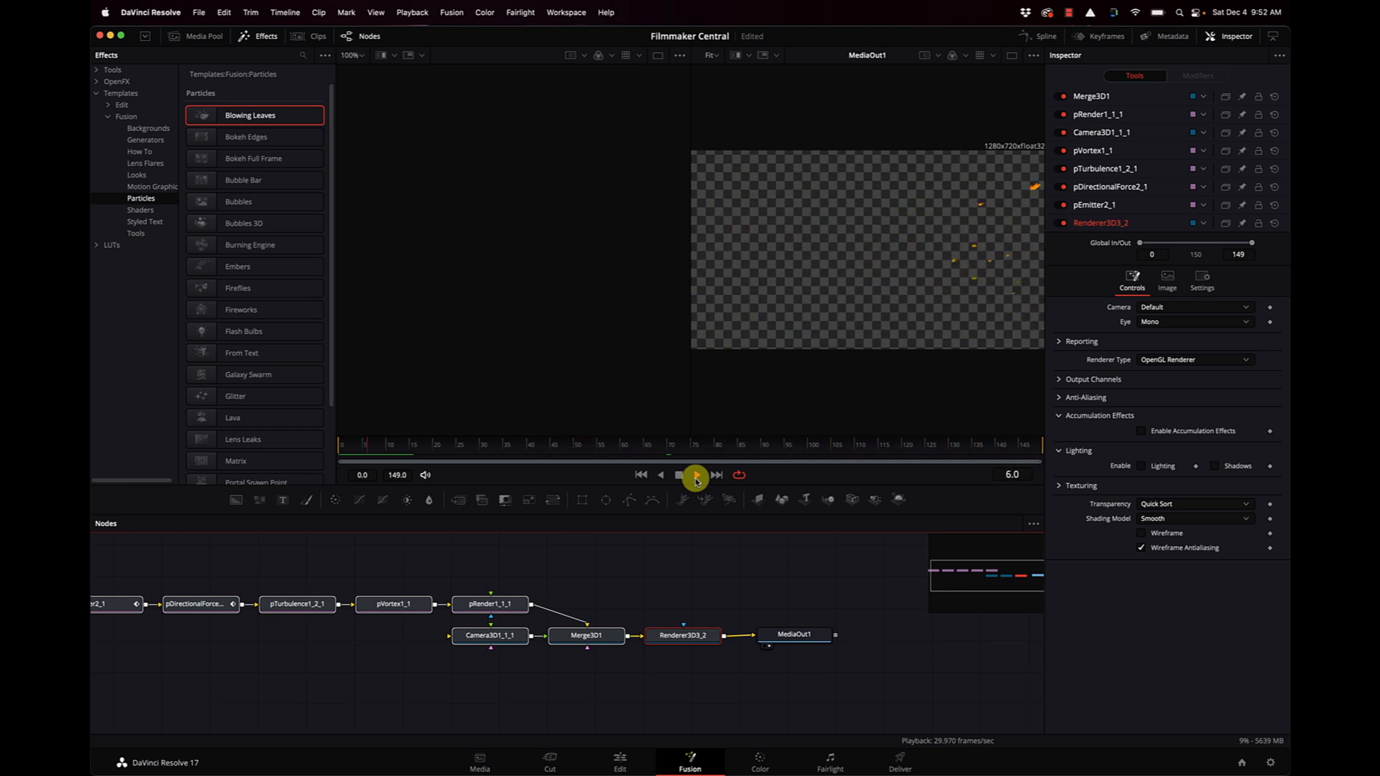
{"action": "left_click", "coordinate": [1011, 56]}
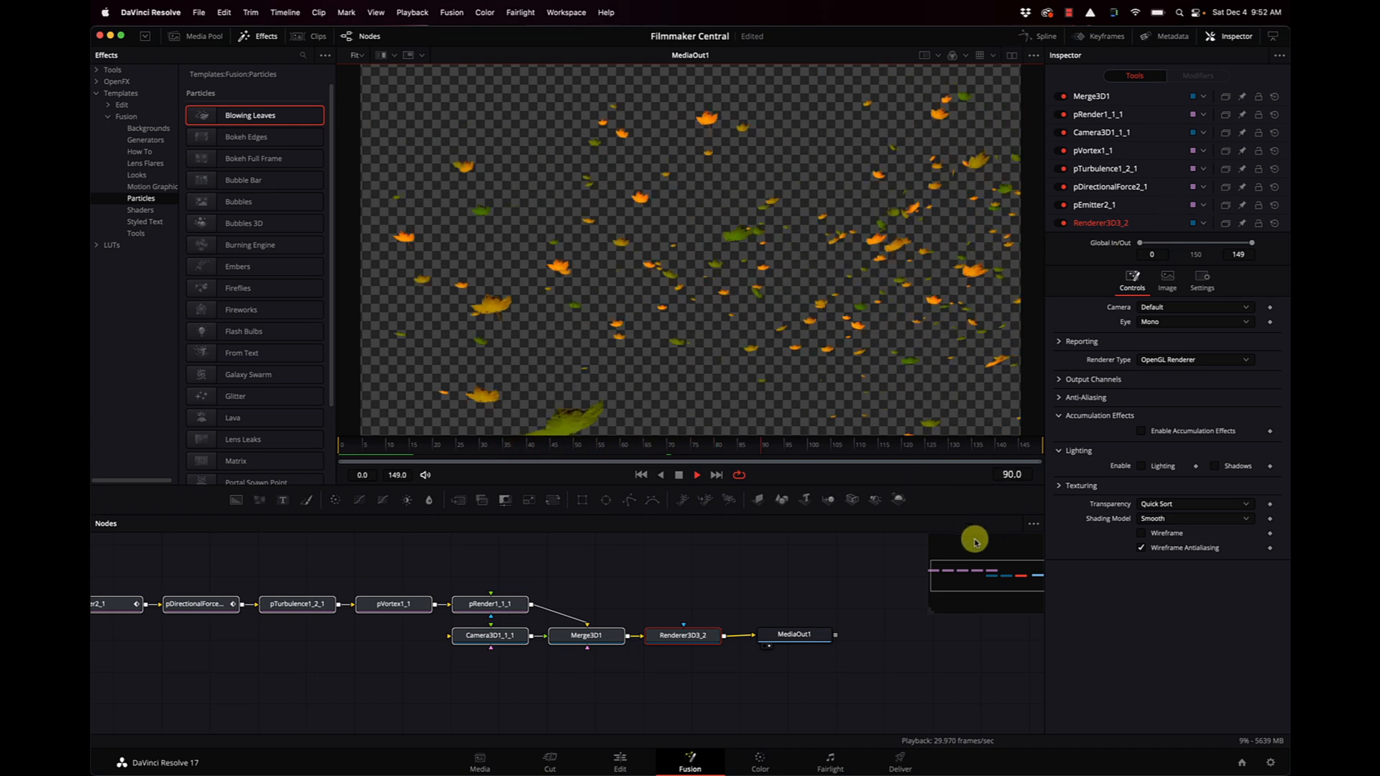
{"action": "key", "text": "space"}
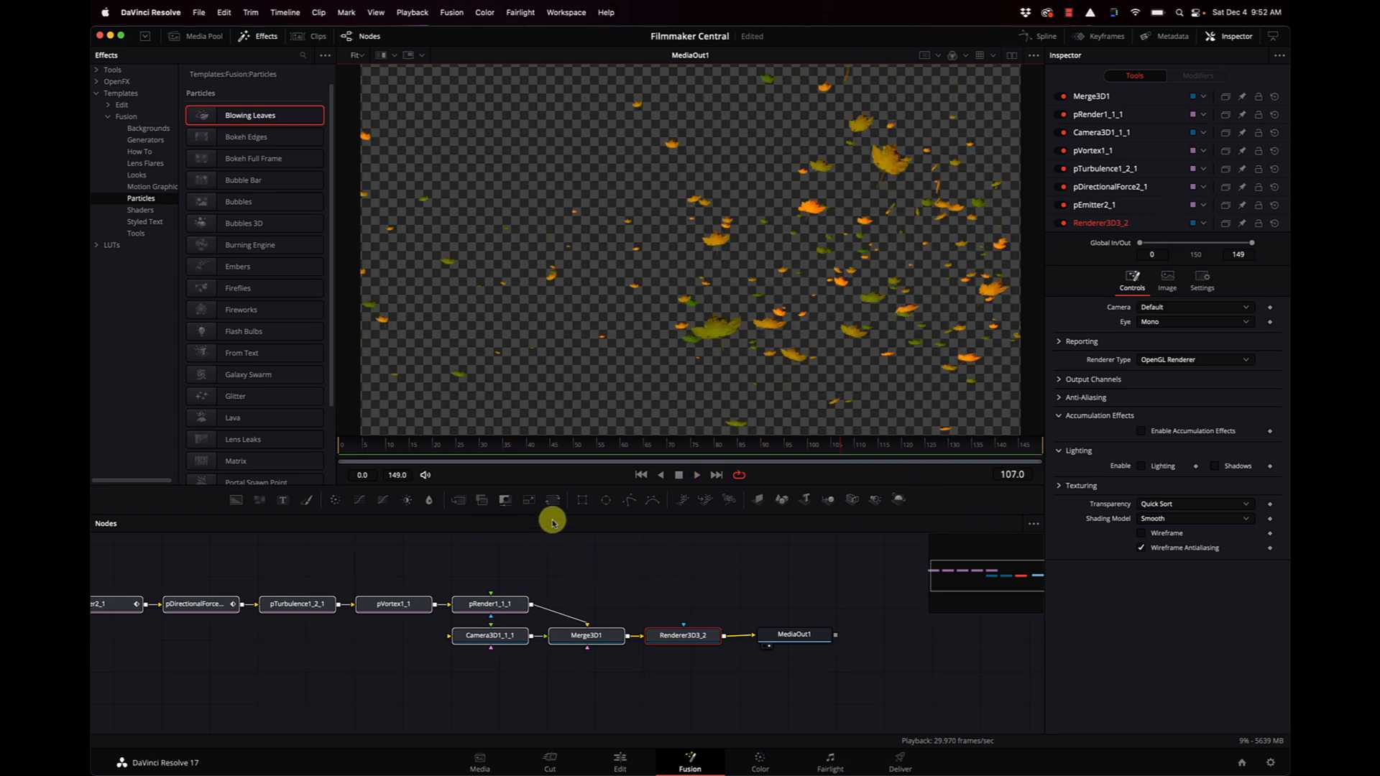
Delete all the Blowing Leaves nodes from the node graph, keeping only MediaOut1.
{"action": "scroll", "coordinate": [865, 631], "scroll_direction": "left", "scroll_amount": 5}
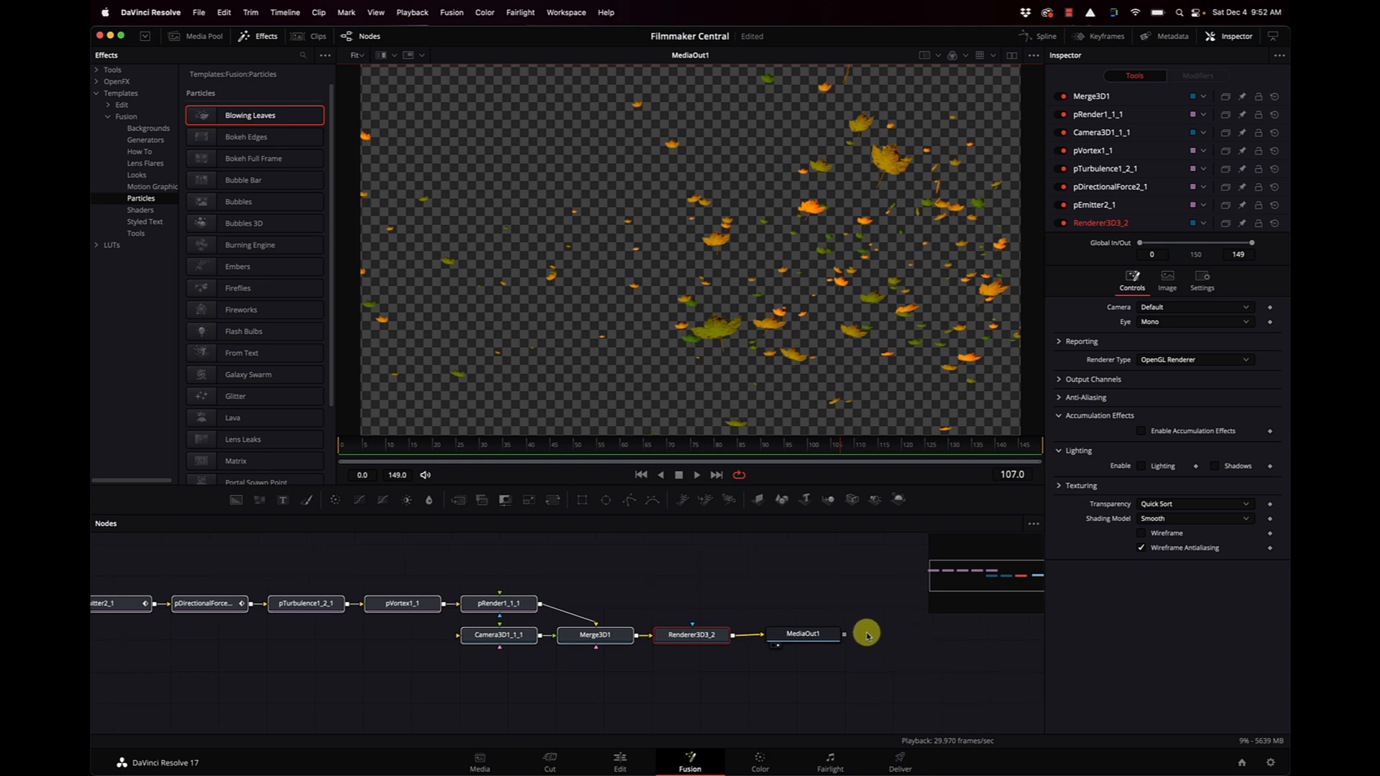
{"action": "scroll", "coordinate": [865, 632], "scroll_direction": "left", "scroll_amount": 3}
{"action": "left_click_drag", "start_coordinate": [851, 671], "coordinate": [282, 578]}
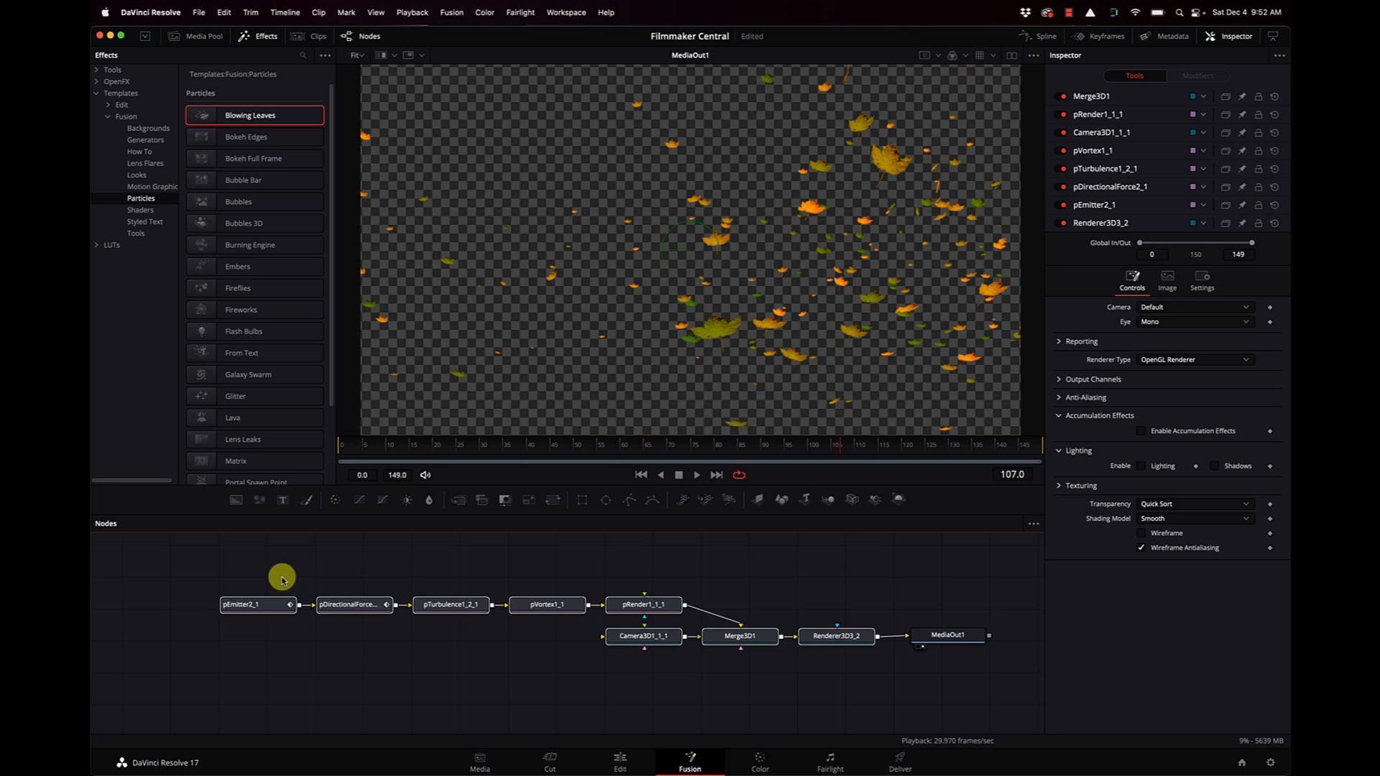
{"action": "key", "text": "Delete"}
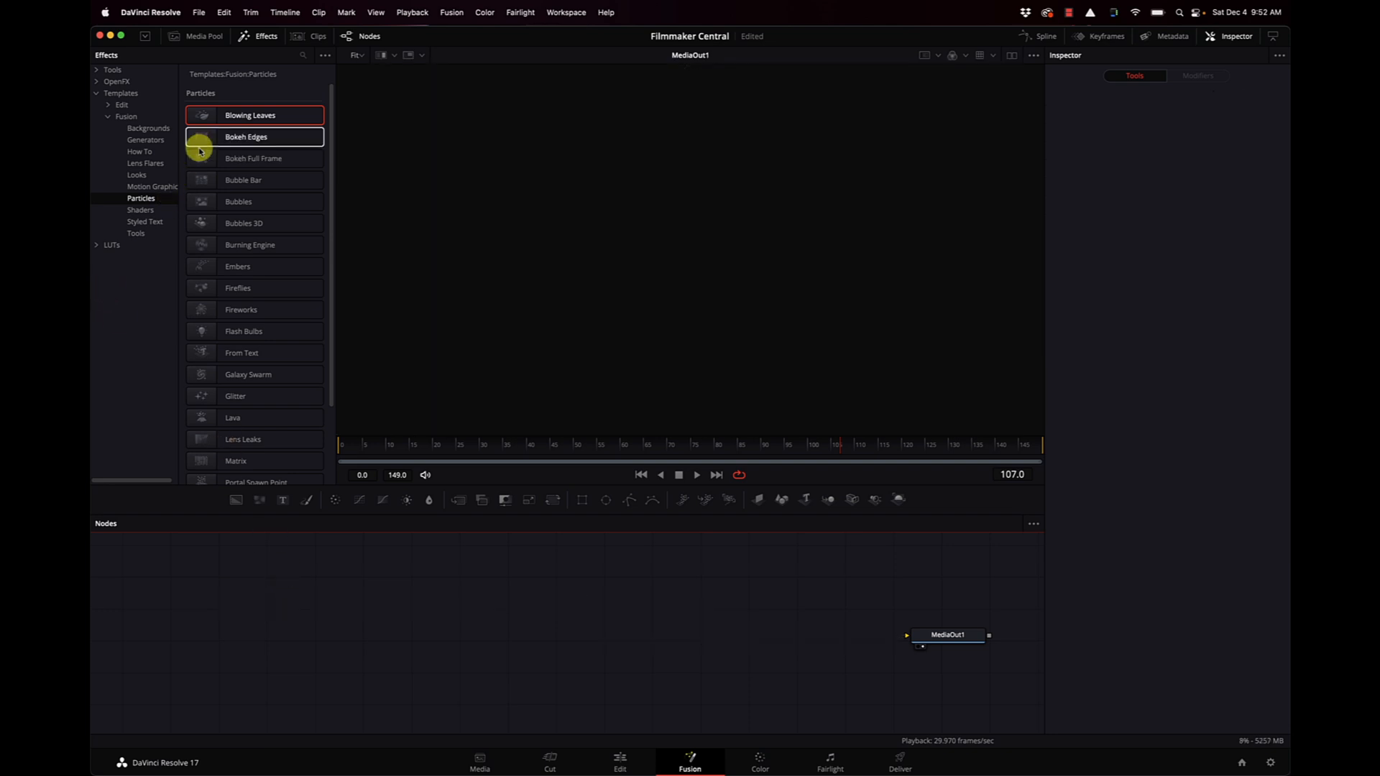
Preview the Bubble Bar particle template through MediaOut1 and delete its node.
{"action": "left_click_drag", "start_coordinate": [201, 180], "coordinate": [942, 630]}
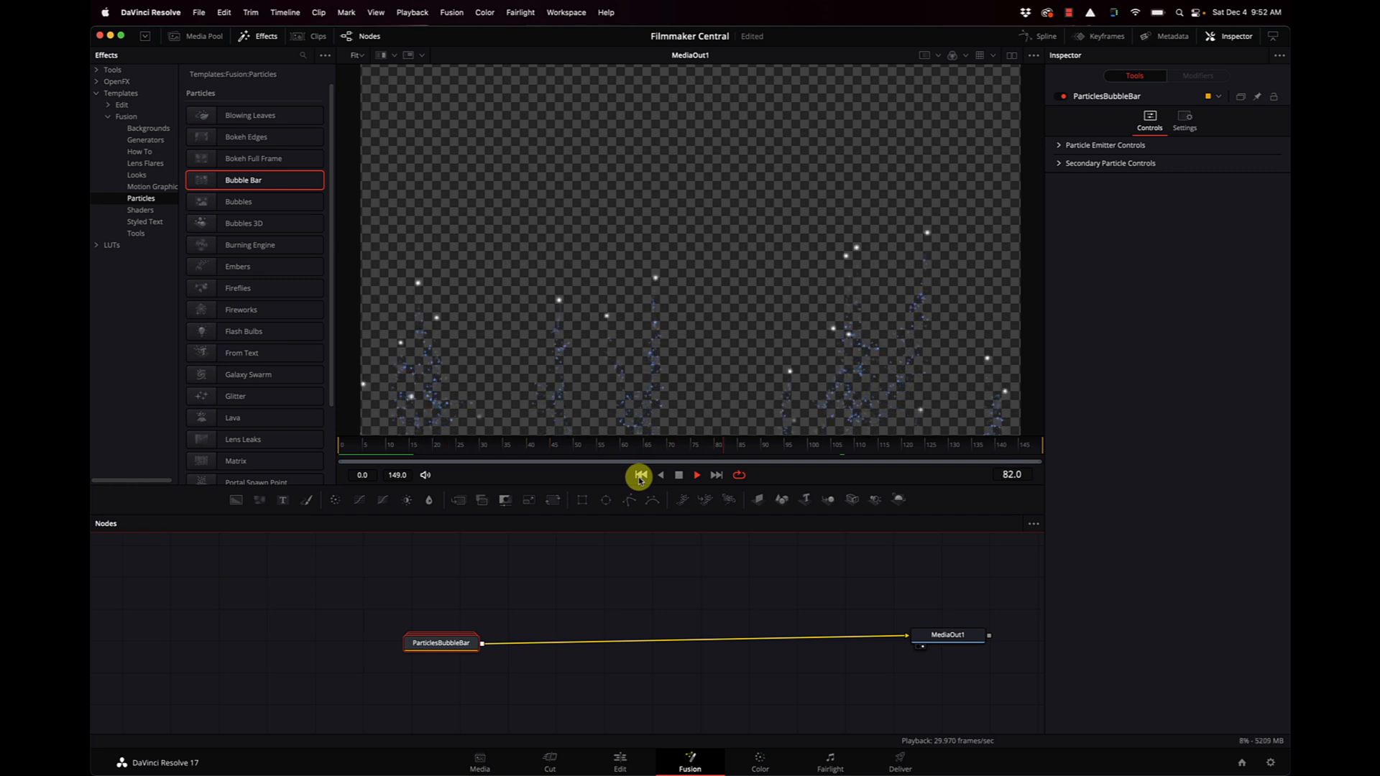
{"action": "left_click", "coordinate": [677, 476]}
{"action": "left_click", "coordinate": [460, 649]}
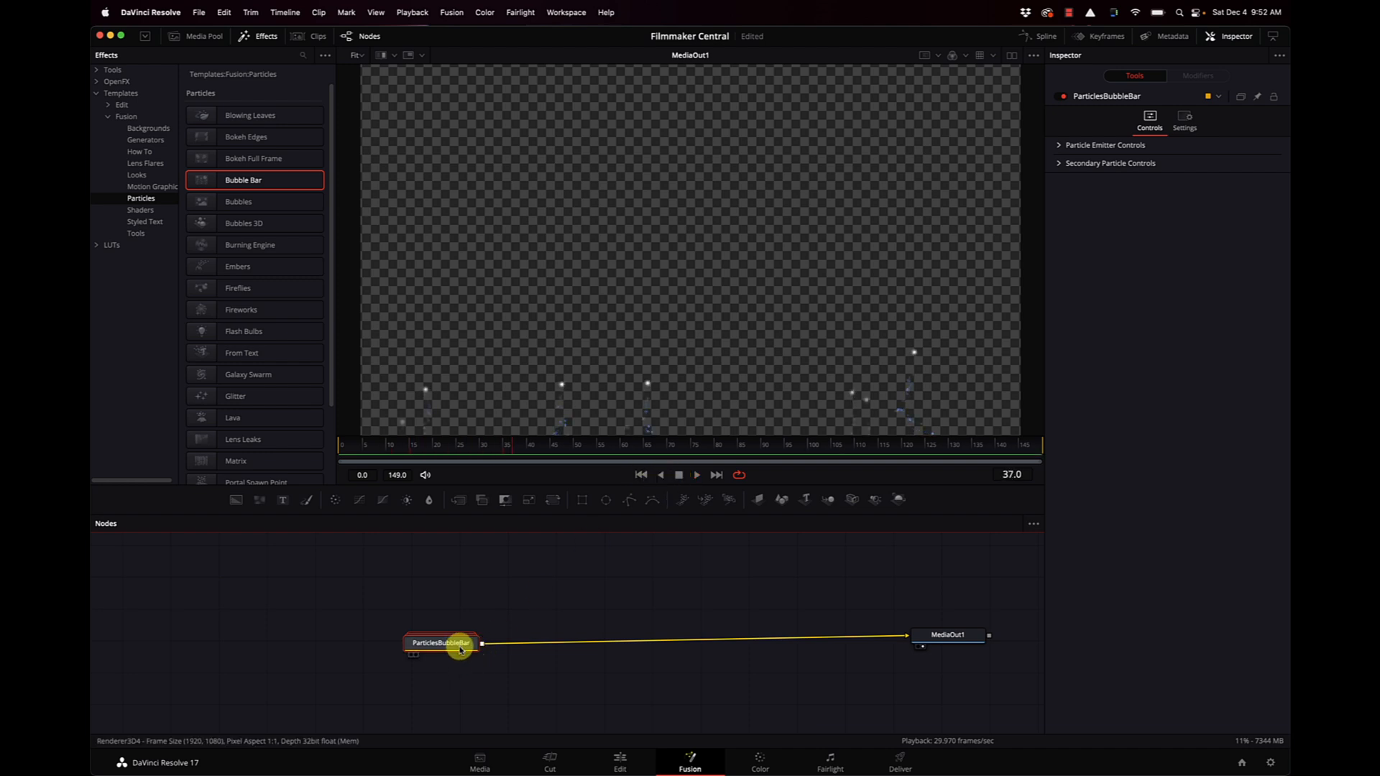
{"action": "key", "text": "Delete"}
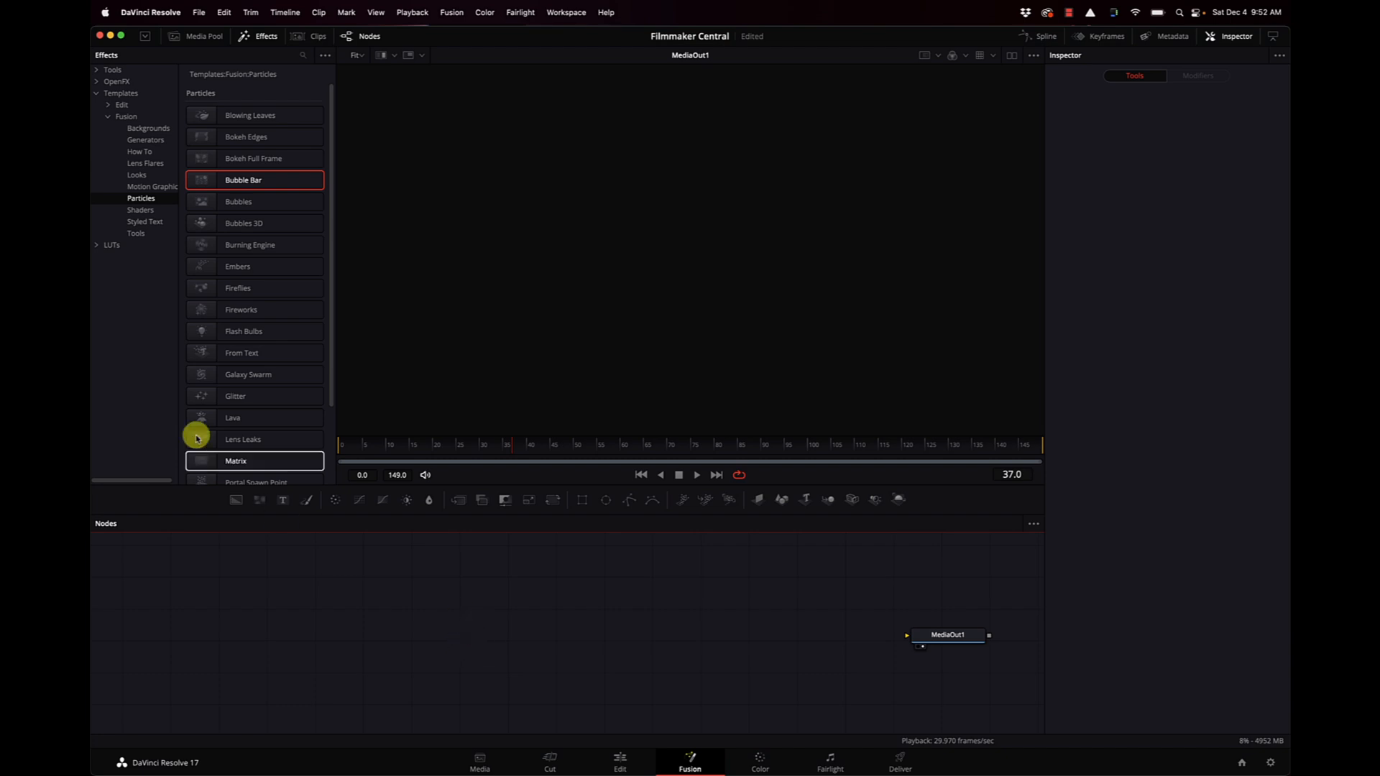
Add the Bubbles particle template connected to MediaOut1 and play its animation from the first frame.
{"action": "left_click_drag", "start_coordinate": [200, 204], "coordinate": [931, 640]}
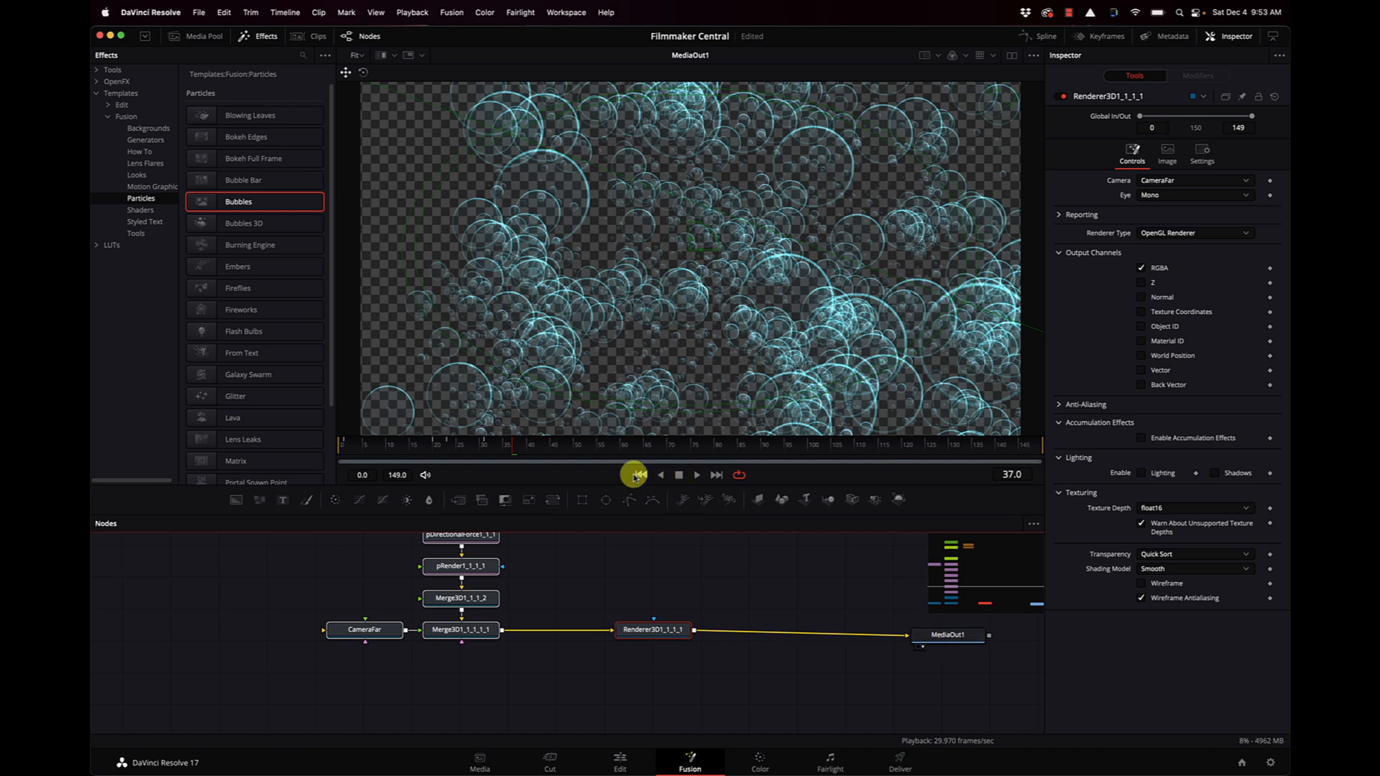
{"action": "left_click", "coordinate": [639, 475]}
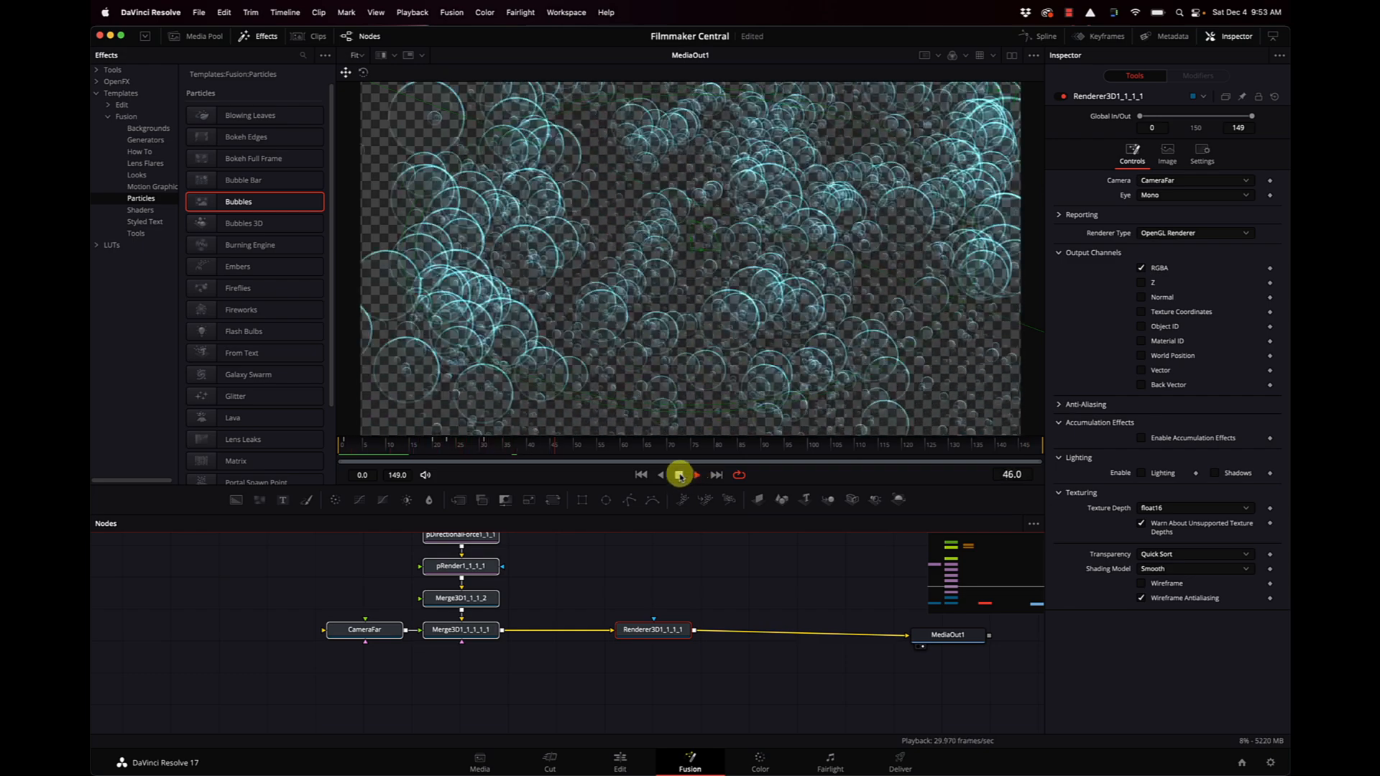
{"action": "left_click", "coordinate": [680, 475]}
Delete all the Bubbles template nodes from the node graph, keeping MediaOut1.
{"action": "scroll", "coordinate": [683, 669], "scroll_direction": "up", "scroll_amount": 3}
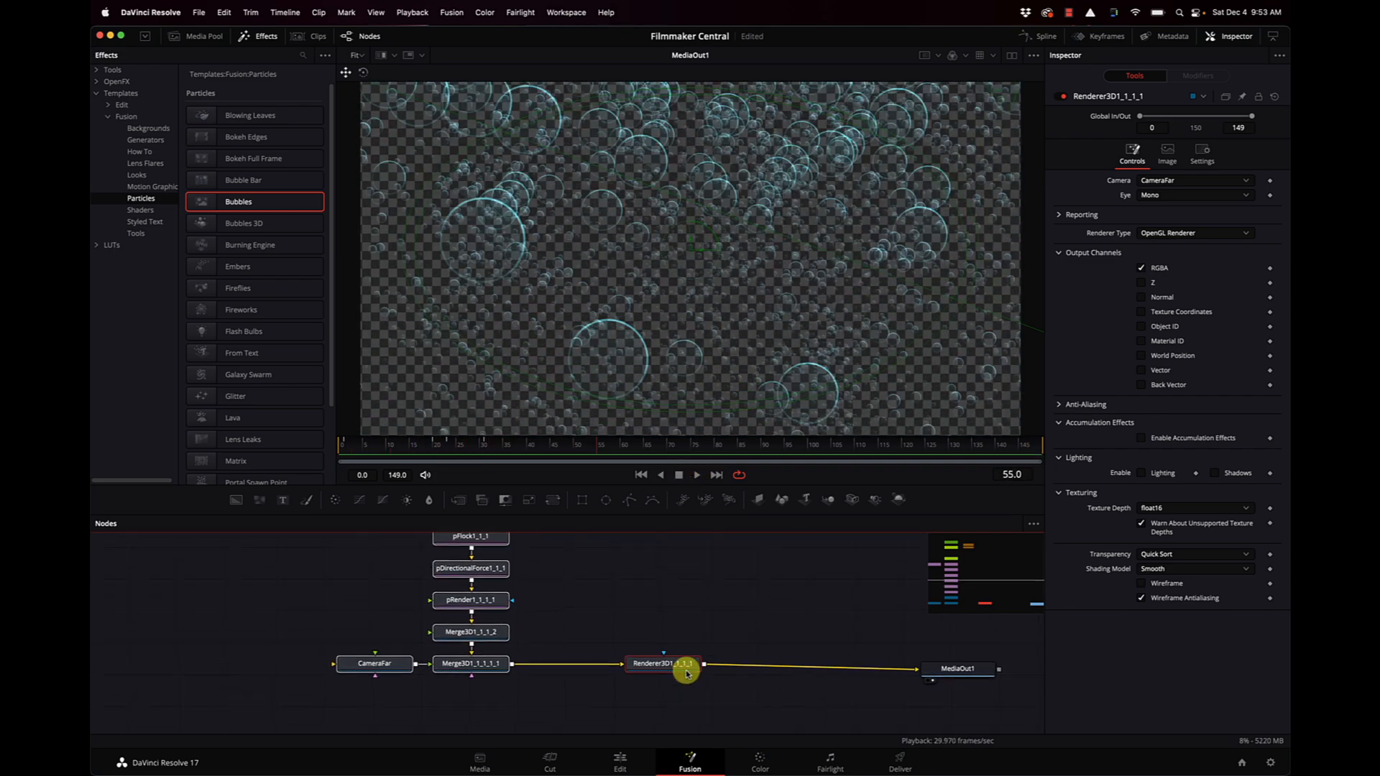
{"action": "left_click_drag", "start_coordinate": [722, 719], "coordinate": [322, 530]}
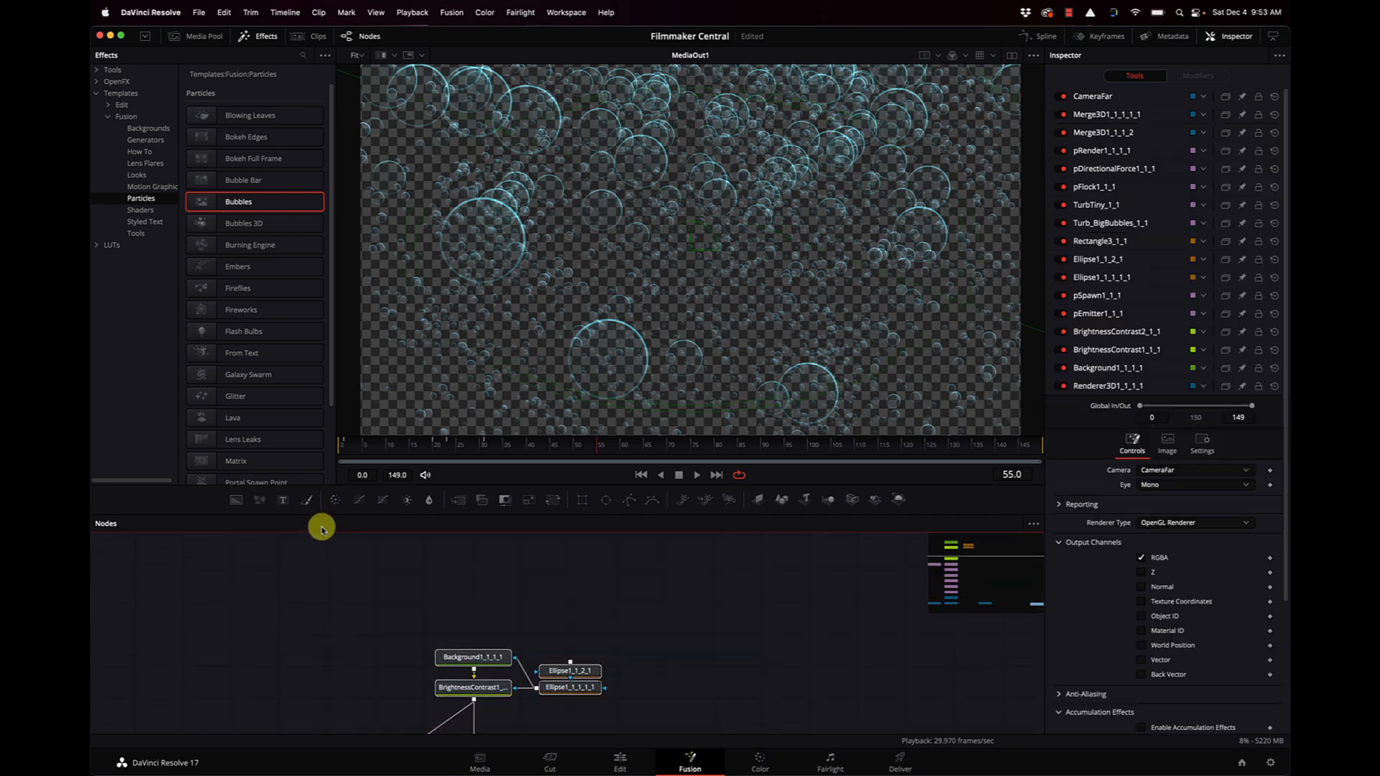
{"action": "key", "text": "Delete"}
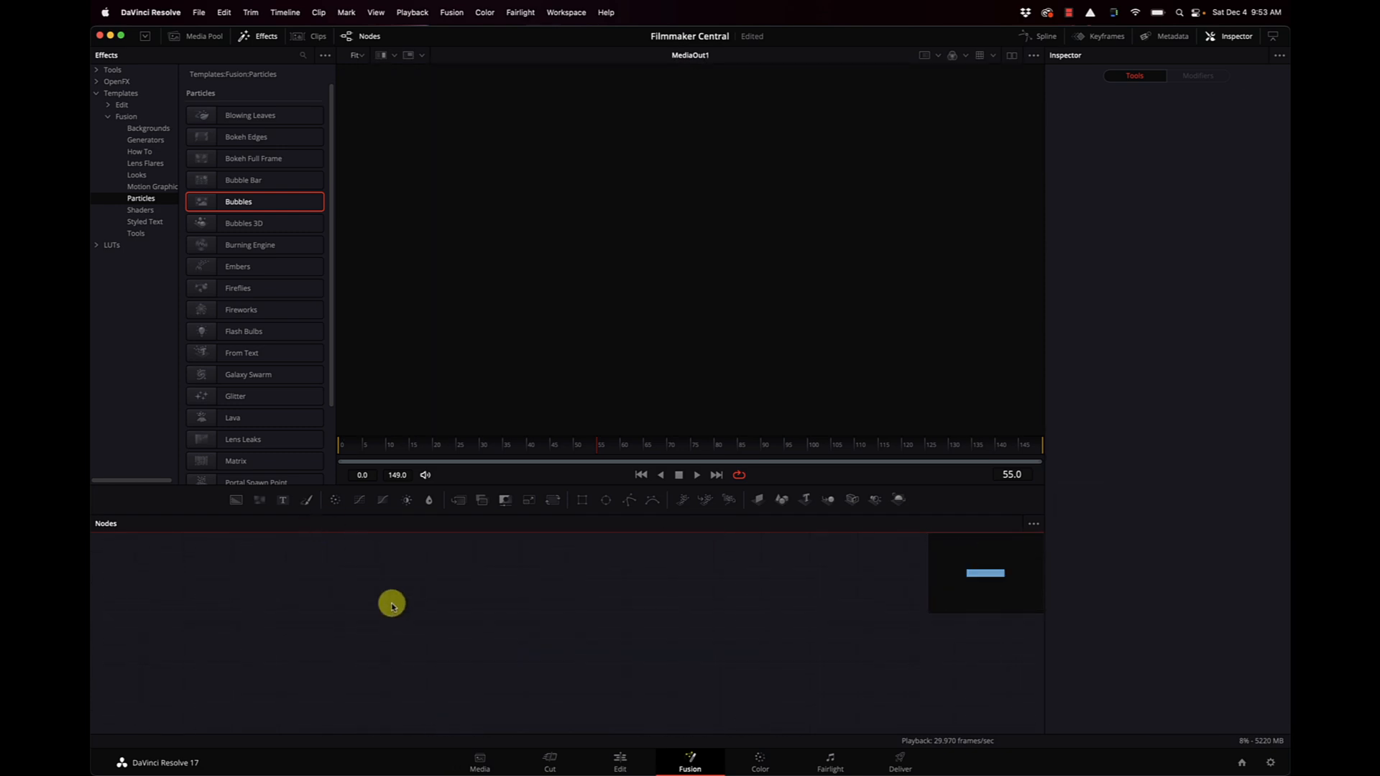
Add the Bubbles 3D particle template to the node graph and connect its Renderer3D1_1_1_1 output to MediaOut1.
{"action": "left_click", "coordinate": [193, 222]}
{"action": "left_click_drag", "start_coordinate": [471, 463], "coordinate": [714, 686]}
{"action": "scroll", "coordinate": [776, 647], "scroll_direction": "right", "scroll_amount": 3}
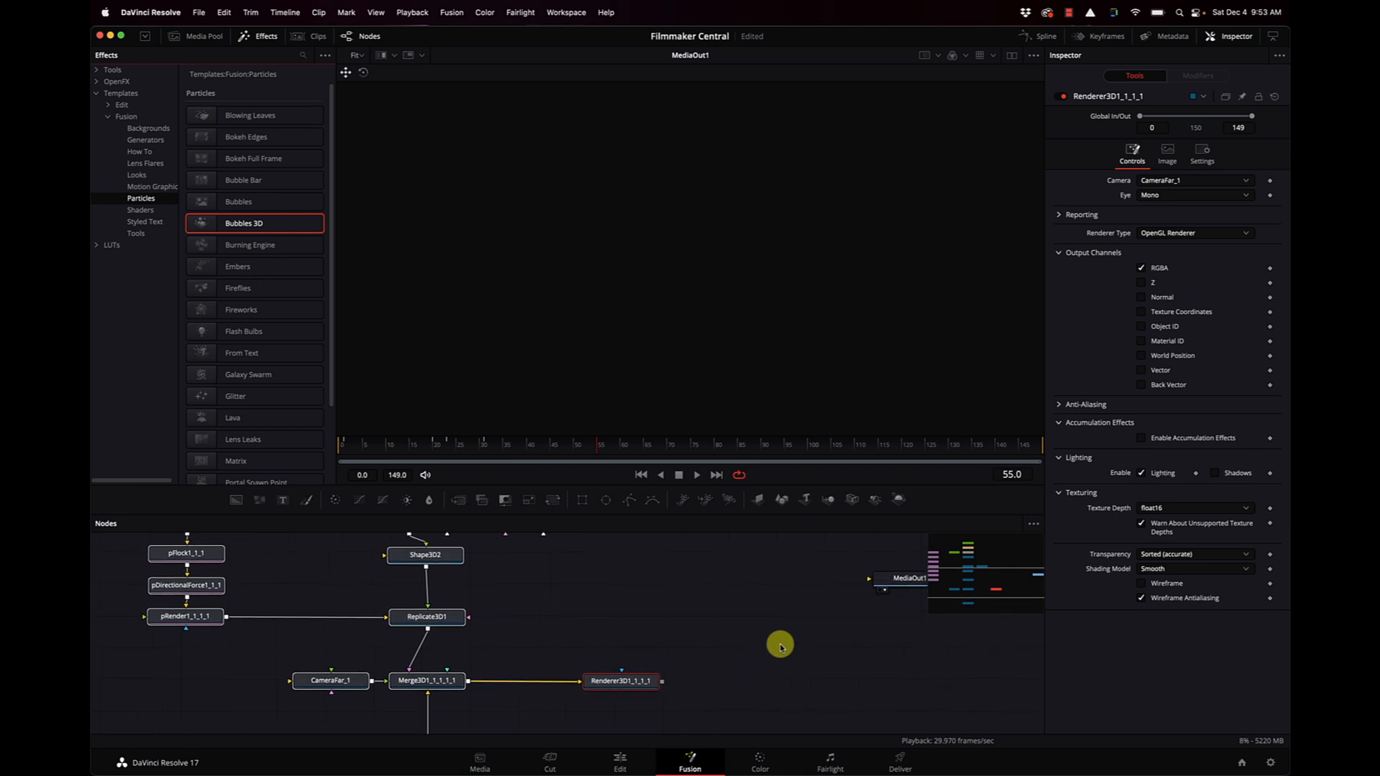
{"action": "left_click_drag", "start_coordinate": [657, 684], "coordinate": [887, 575]}
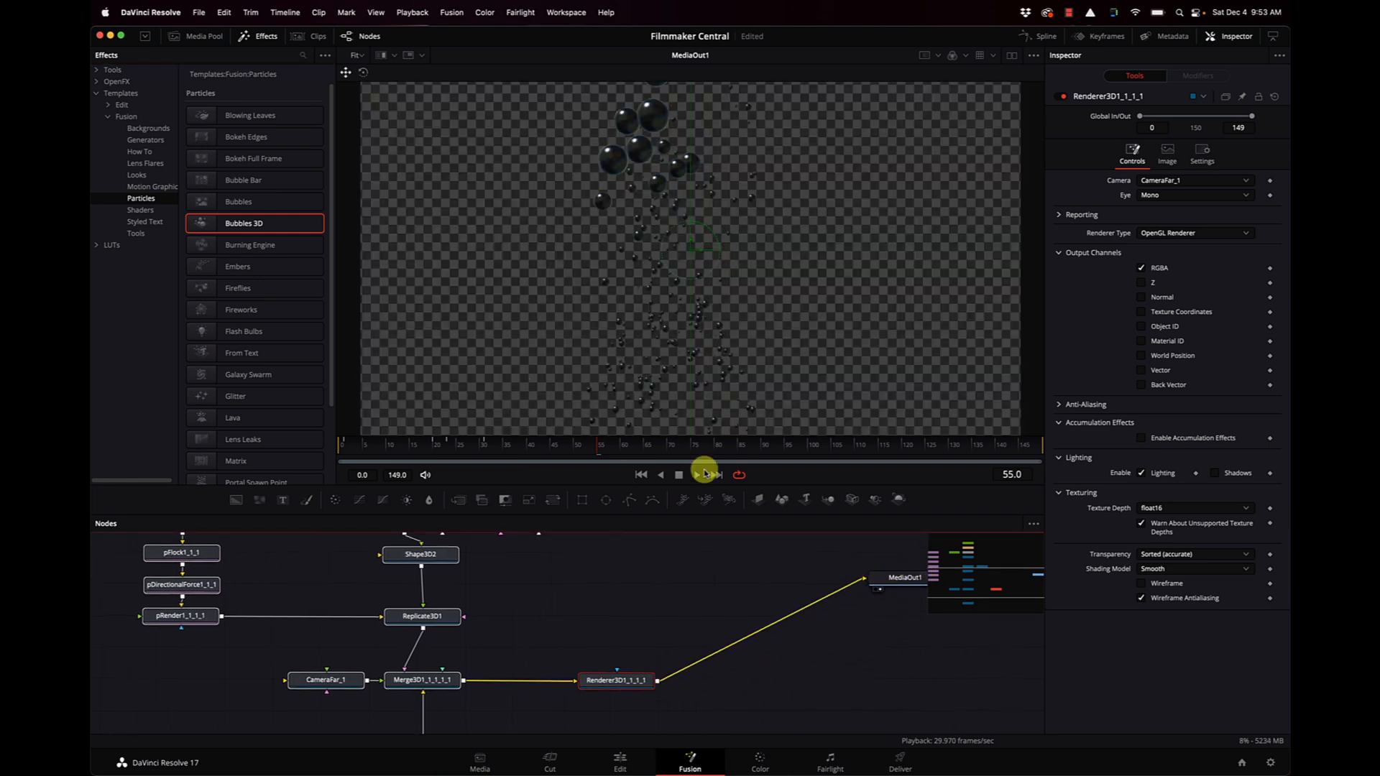
Play the Bubbles 3D animation from the first frame and undo the template's connection and insertion.
{"action": "left_click", "coordinate": [642, 476]}
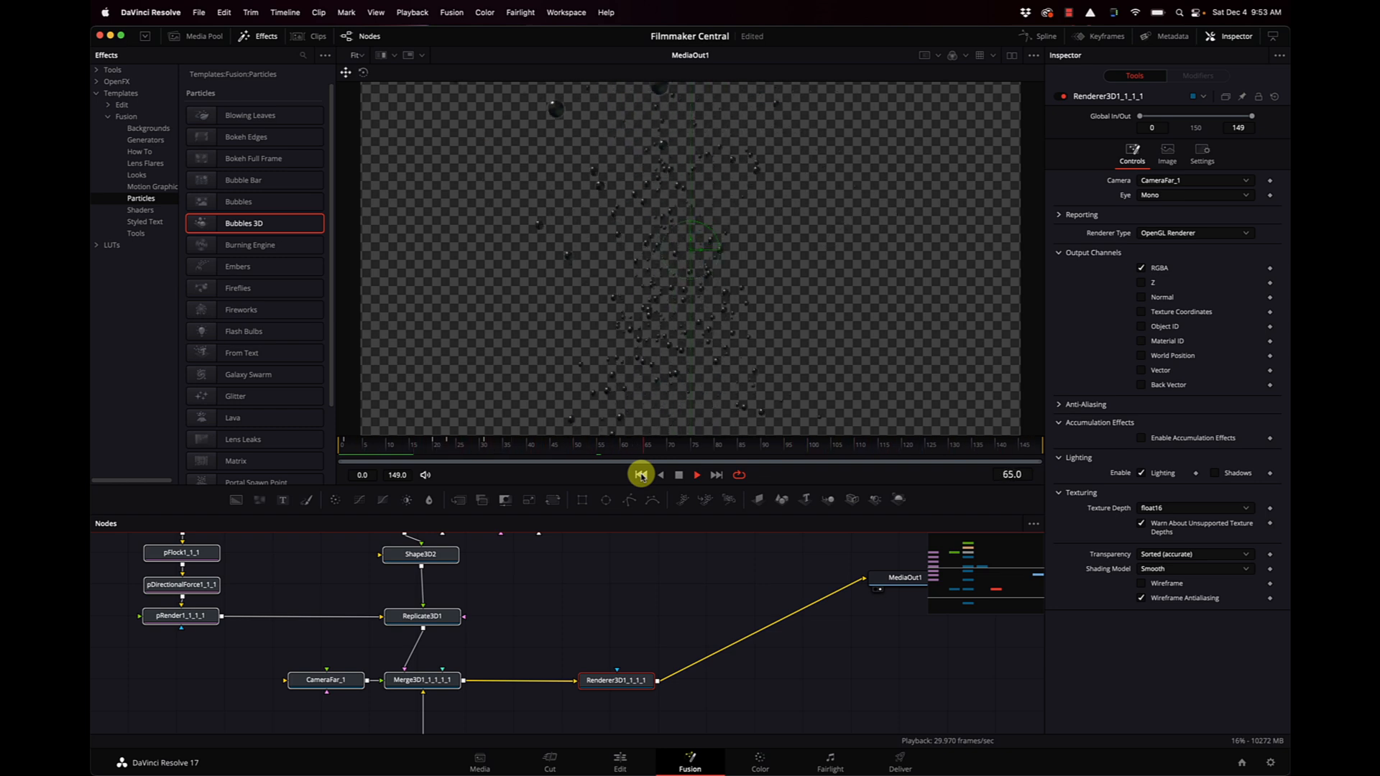
{"action": "key", "text": "space"}
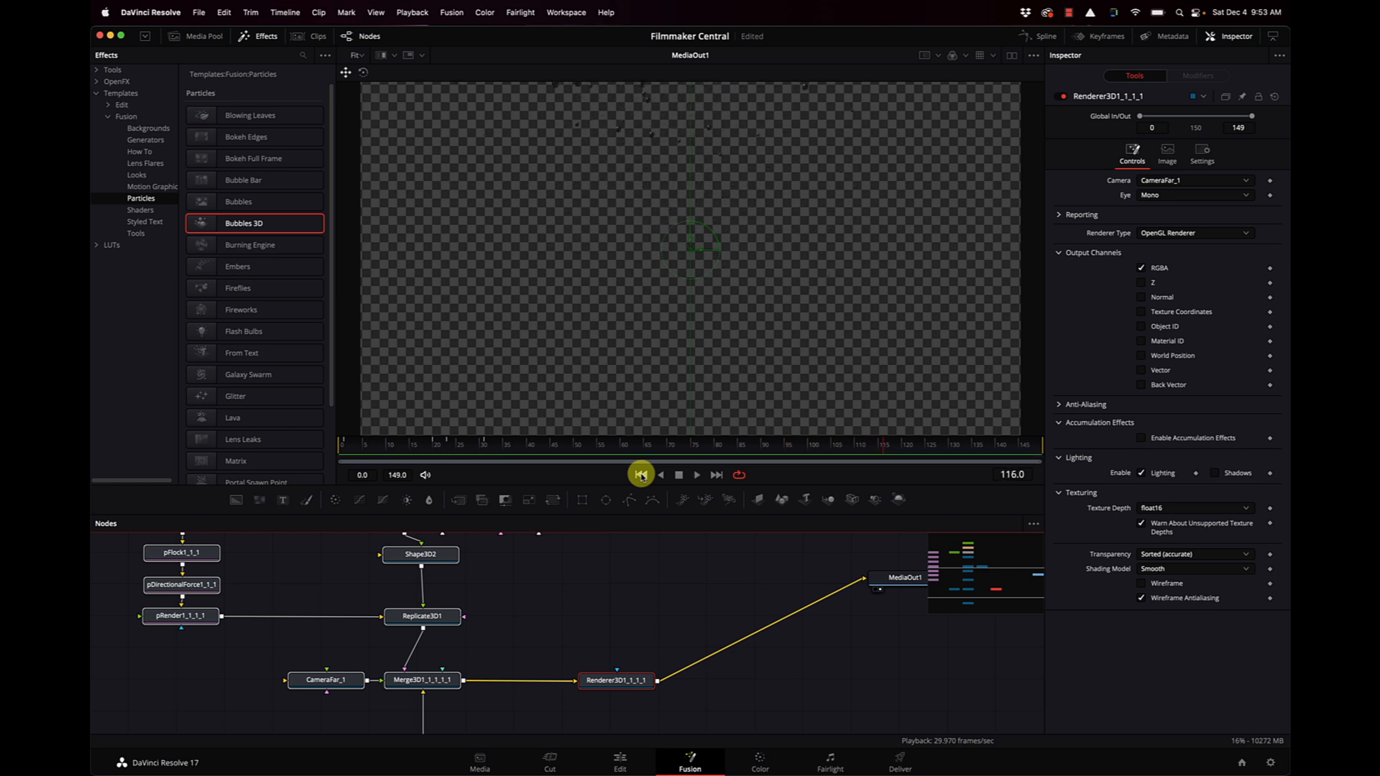
{"action": "key", "text": "super+z"}
{"action": "key", "text": "super+z"}
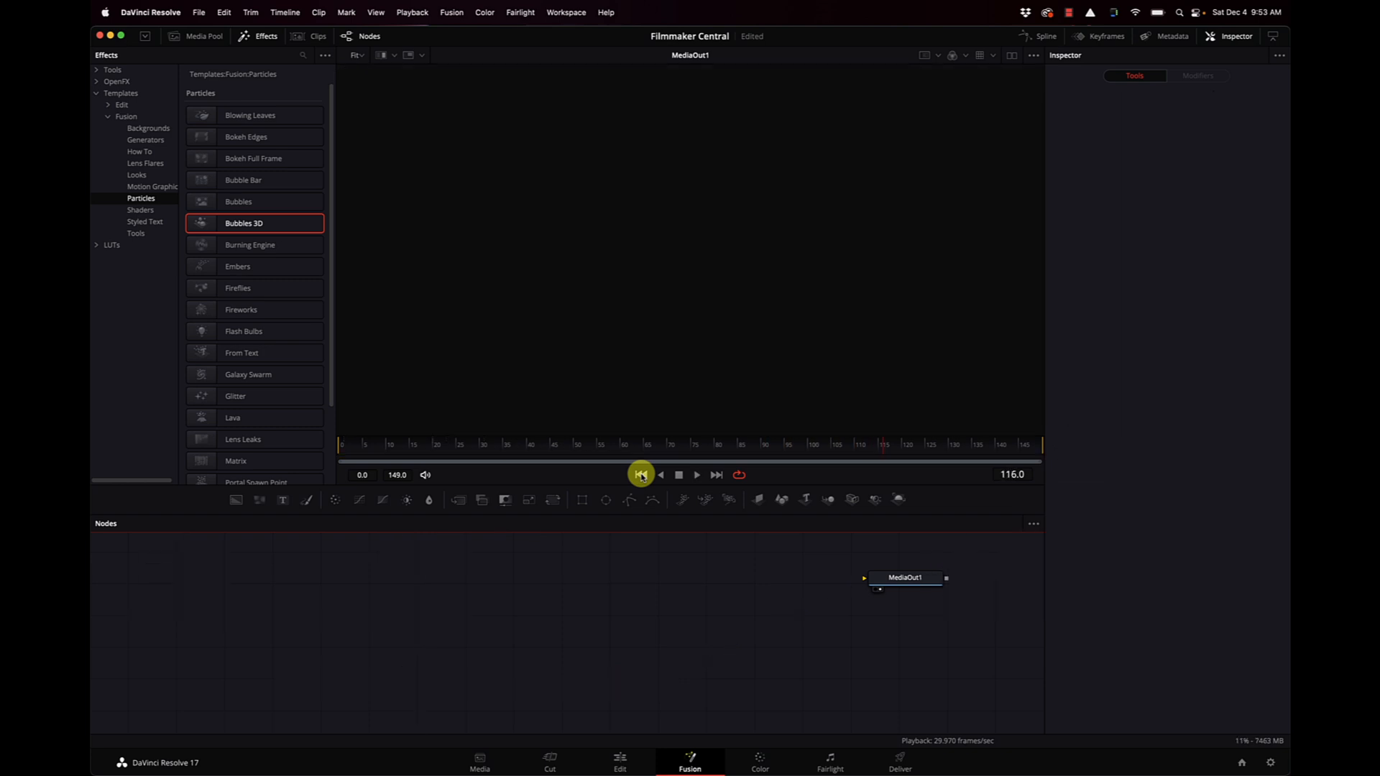
Add the Burning Engine particle template with SoftGlow3 feeding MediaOut1 and play its animation from the first frame.
{"action": "left_click", "coordinate": [208, 248]}
{"action": "left_click_drag", "start_coordinate": [258, 309], "coordinate": [882, 577]}
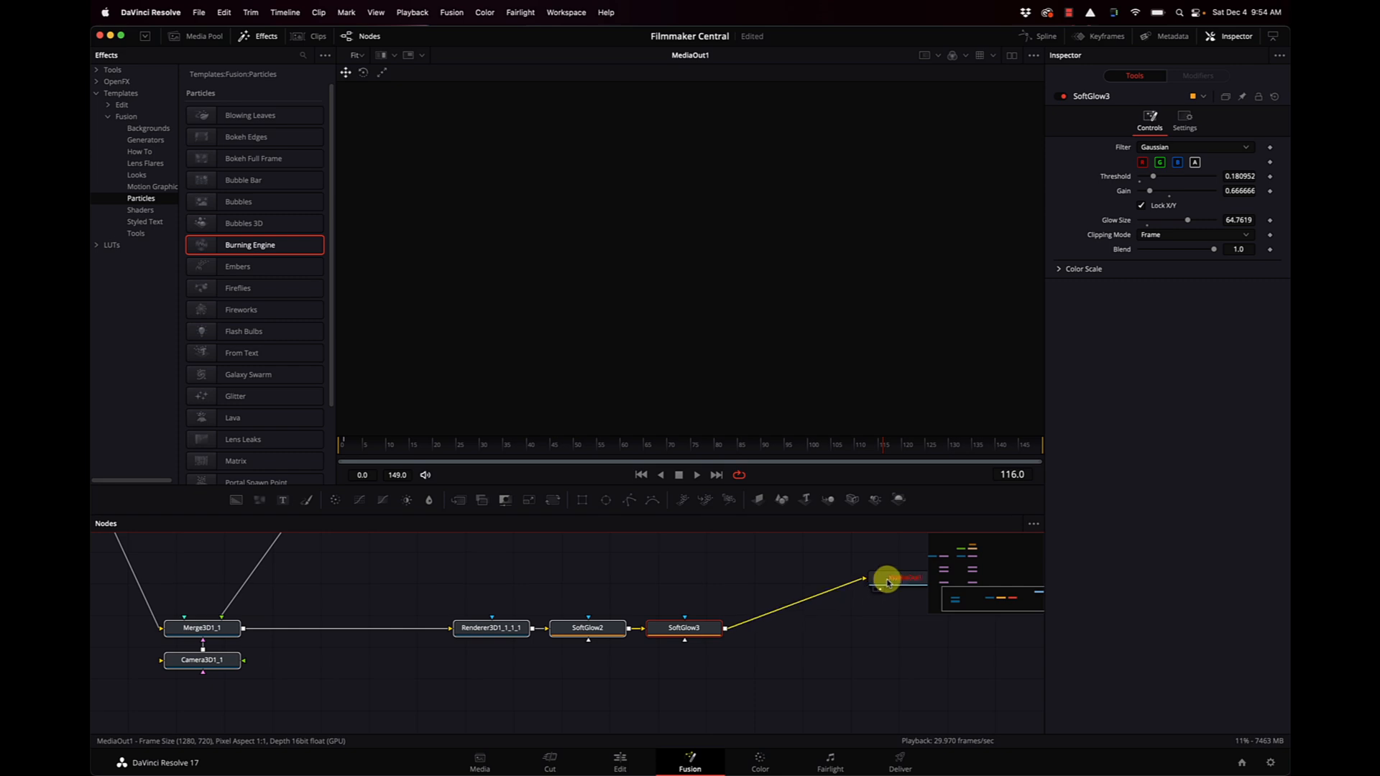
{"action": "left_click", "coordinate": [641, 476]}
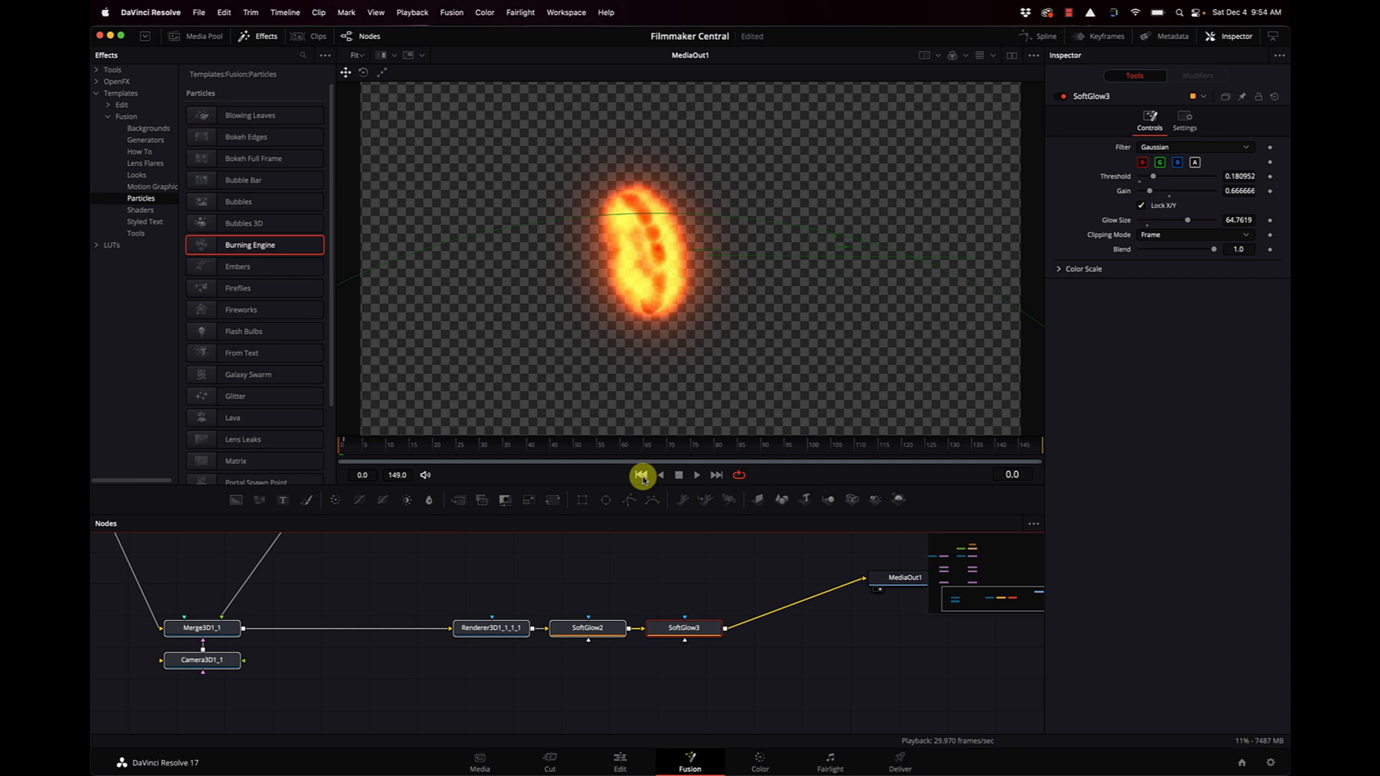
{"action": "key", "text": "space"}
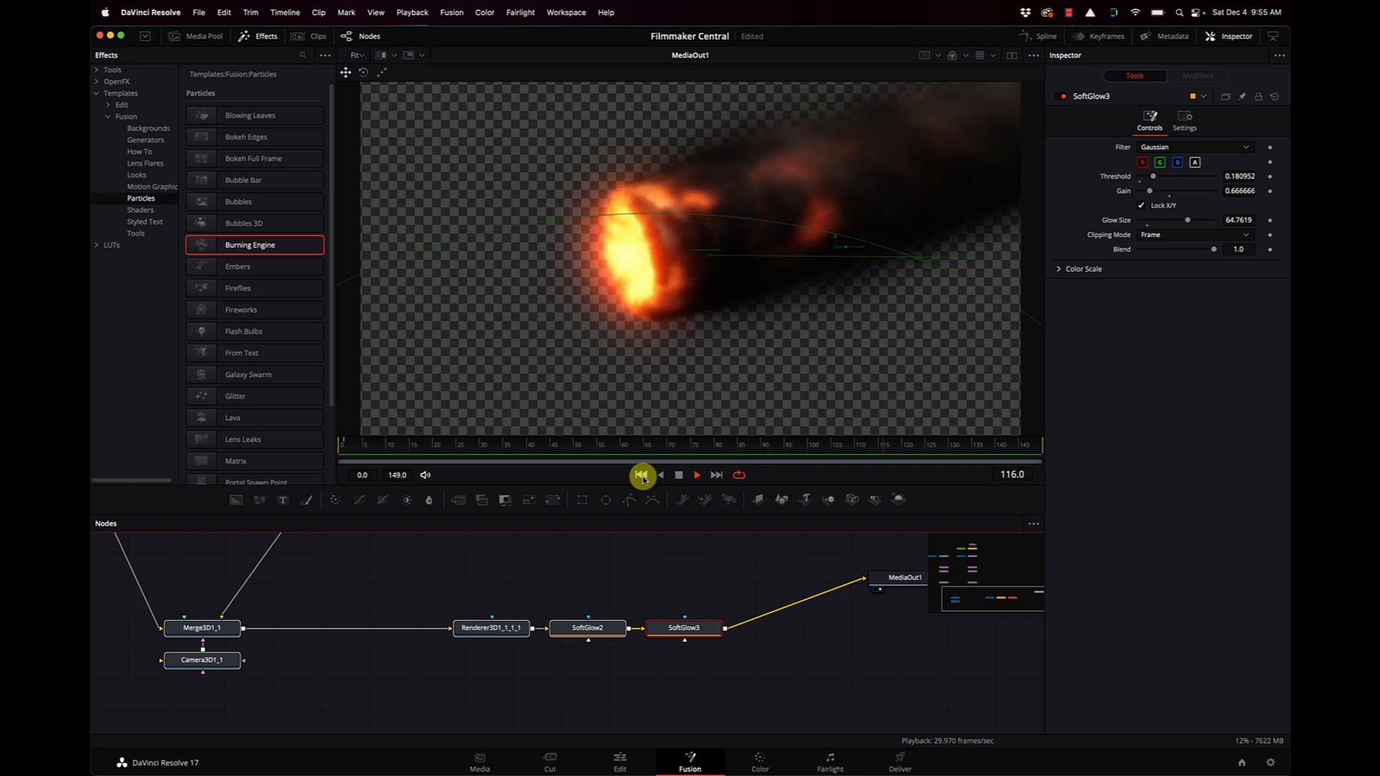
Stop the Burning Engine playback and delete all the template's nodes from the graph, keeping MediaOut1.
{"action": "left_click", "coordinate": [682, 475]}
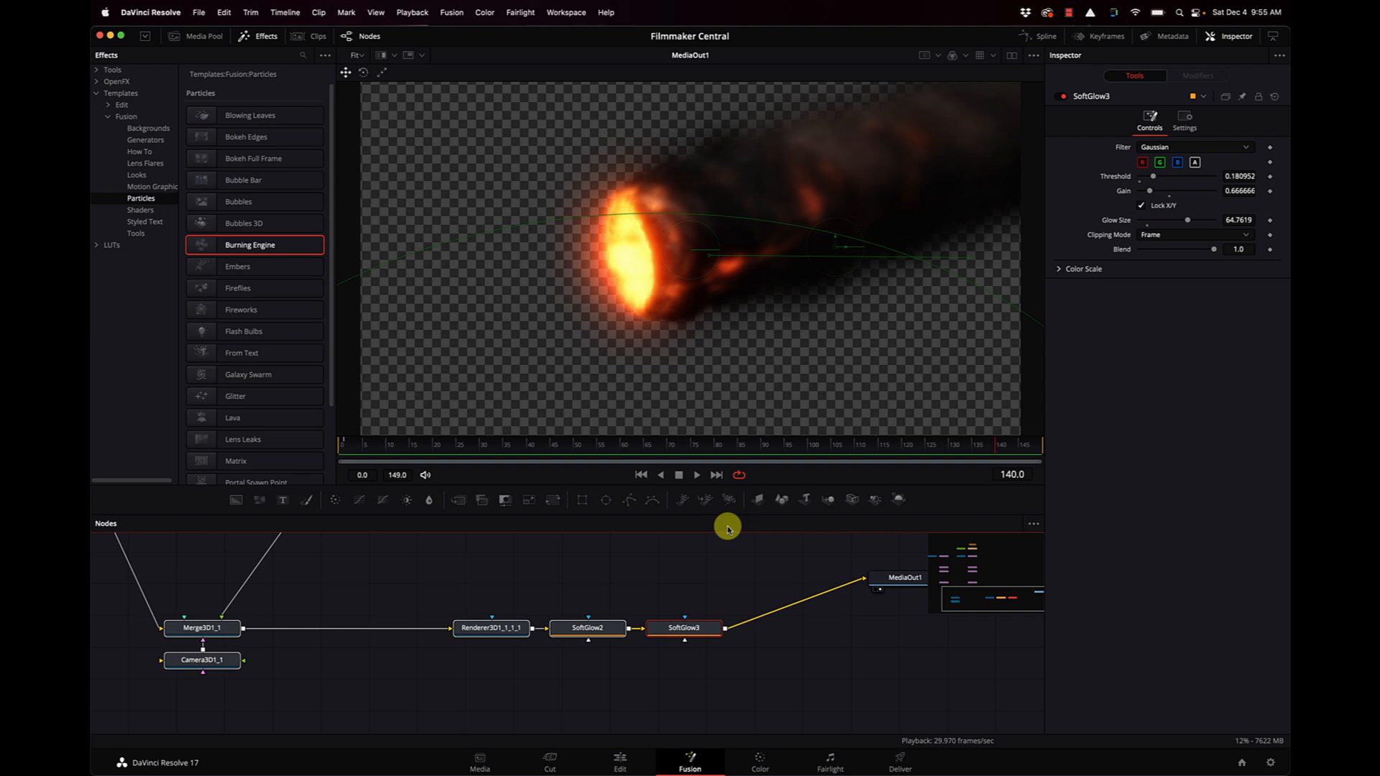
{"action": "scroll", "coordinate": [782, 569], "scroll_direction": "right", "scroll_amount": 1}
{"action": "scroll", "coordinate": [781, 581], "scroll_direction": "left", "scroll_amount": 1}
{"action": "left_click", "coordinate": [778, 588]}
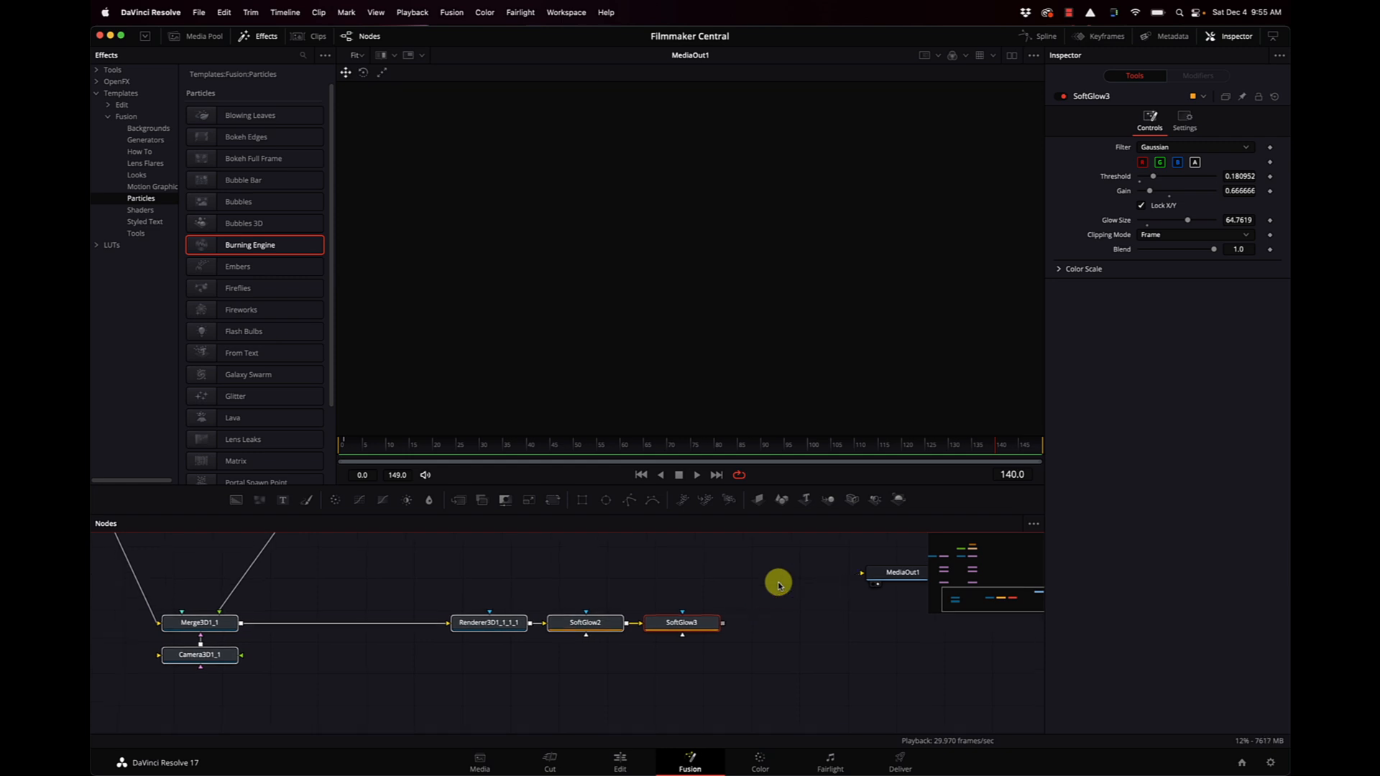
{"action": "key", "text": "Delete"}
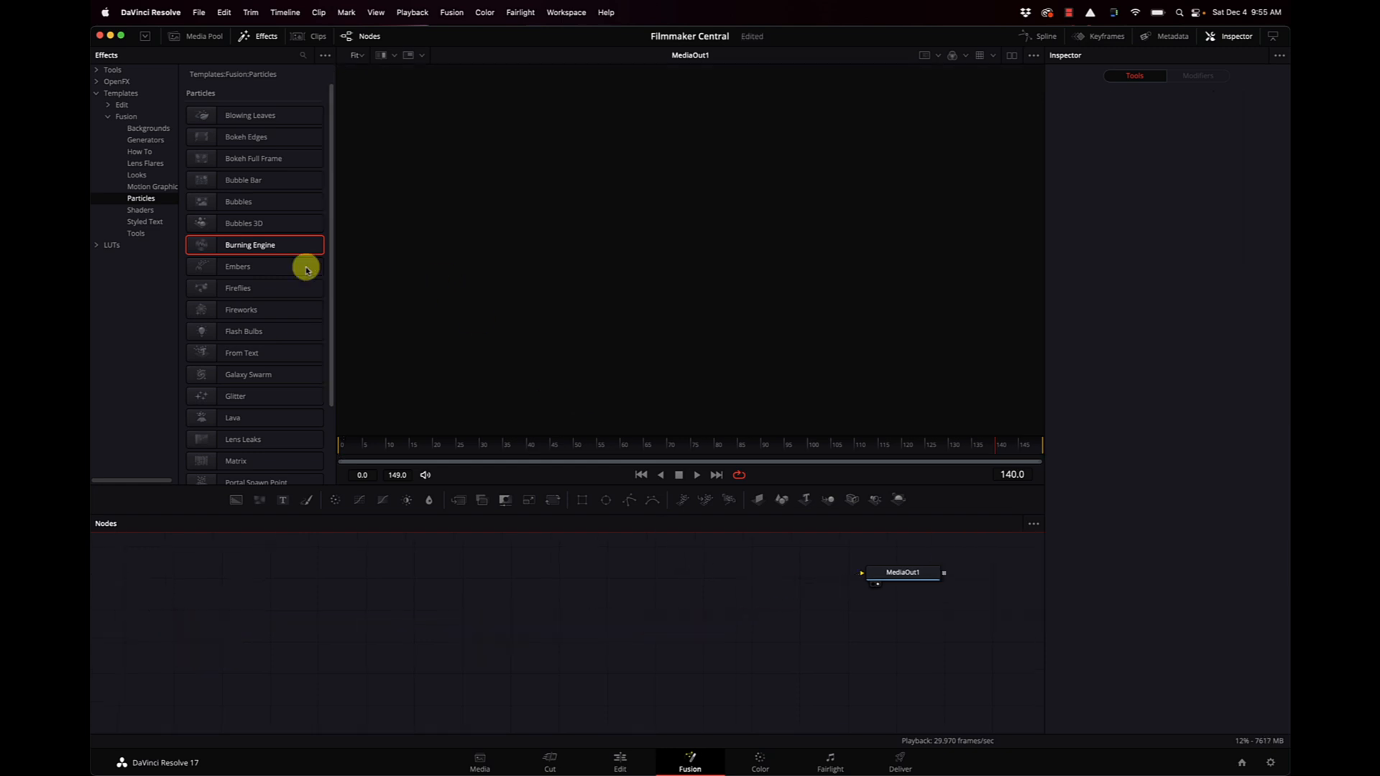
Preview the Embers particle template through MediaOut1 from the first frame and delete its node.
{"action": "left_click_drag", "start_coordinate": [217, 268], "coordinate": [886, 573]}
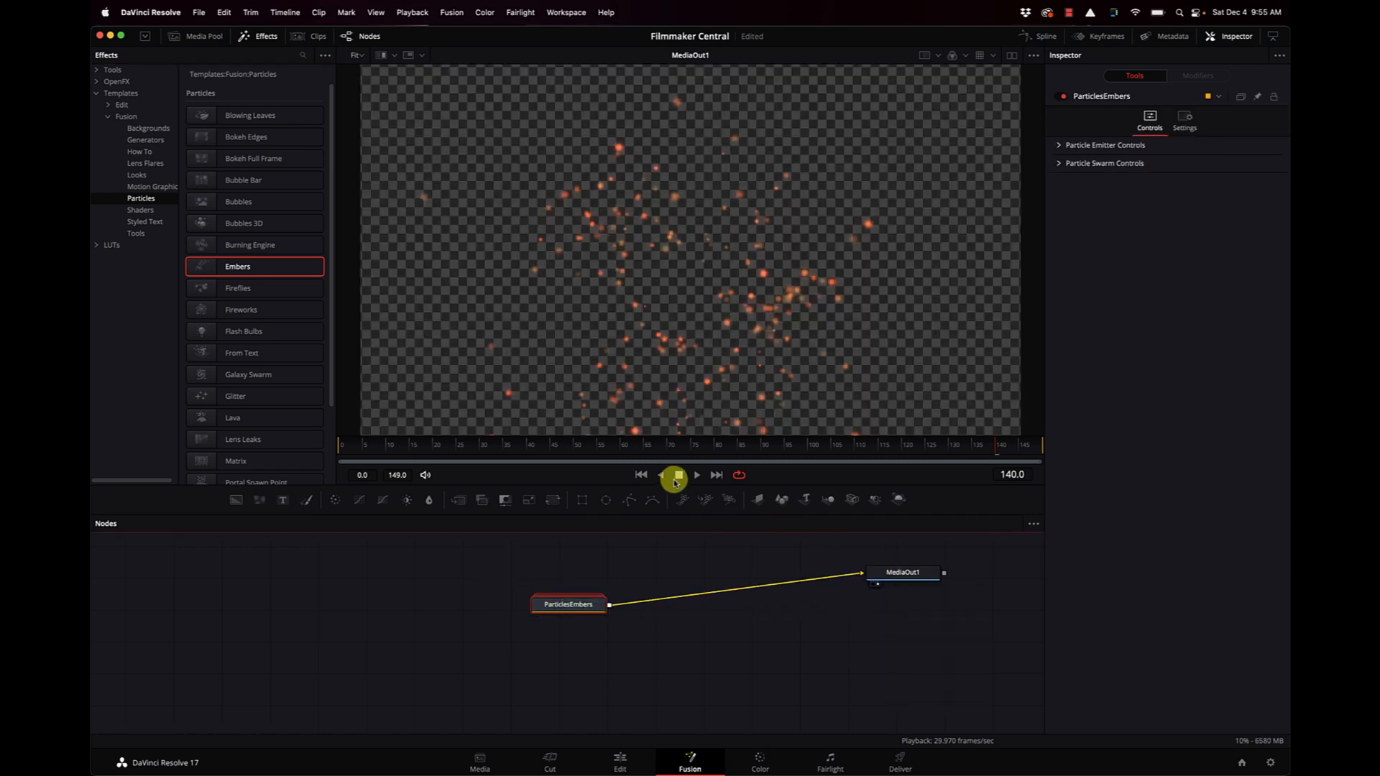
{"action": "left_click", "coordinate": [641, 475]}
{"action": "key", "text": "space"}
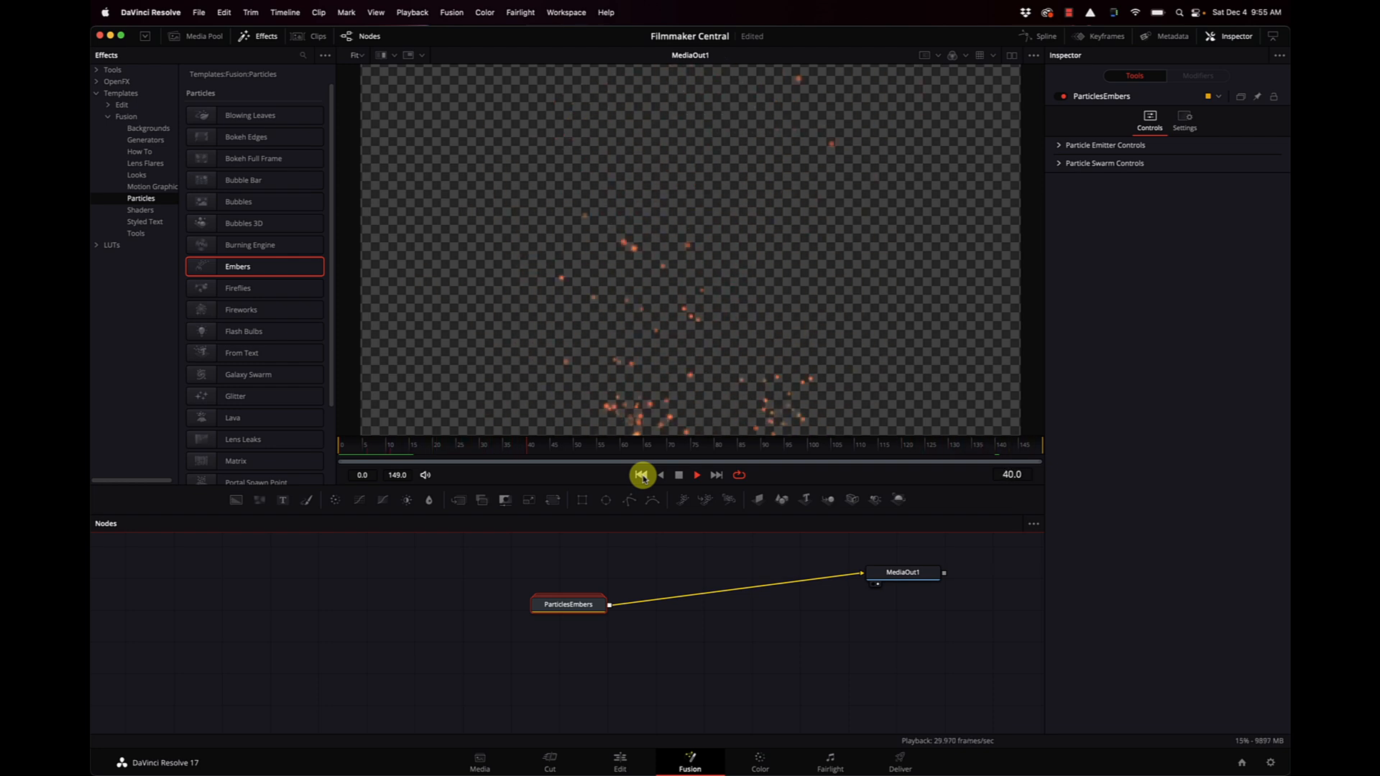
{"action": "left_click", "coordinate": [679, 475]}
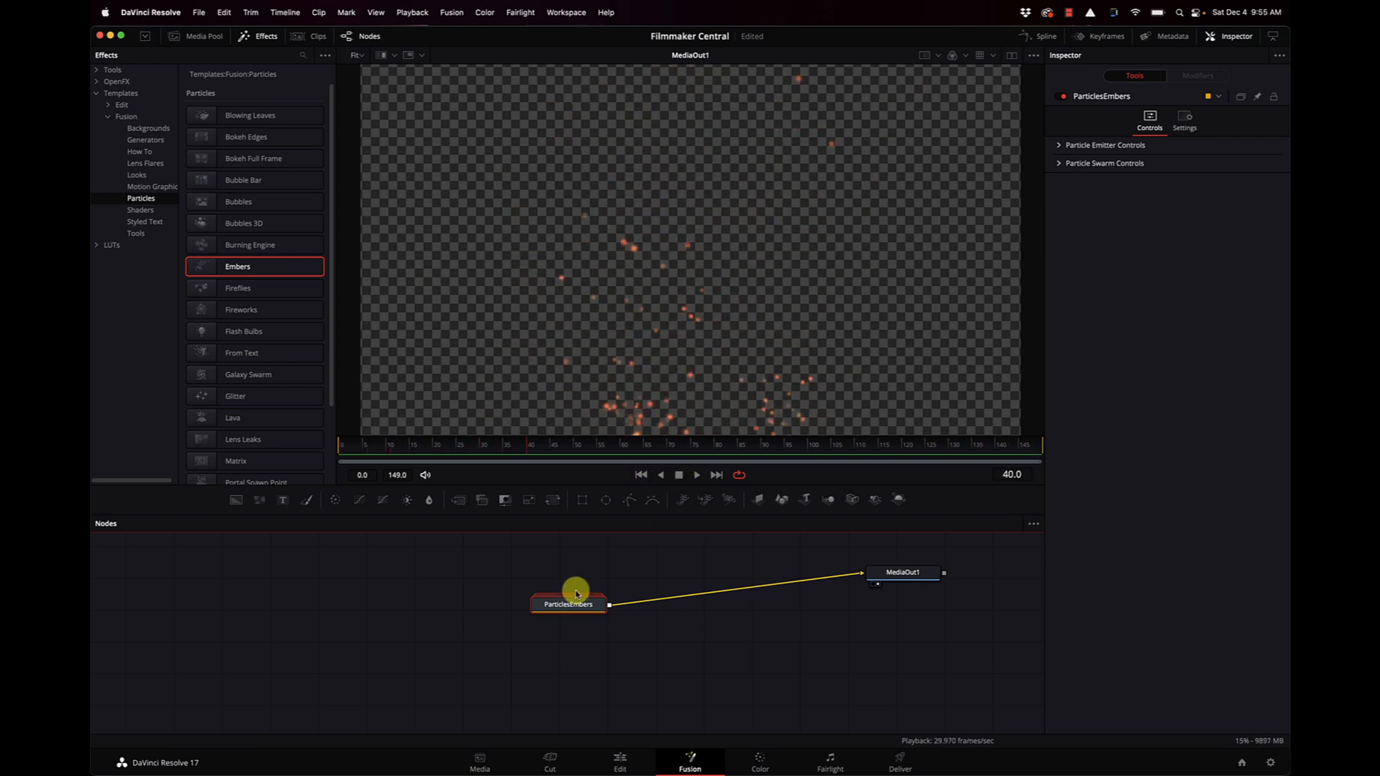
{"action": "key", "text": "Delete"}
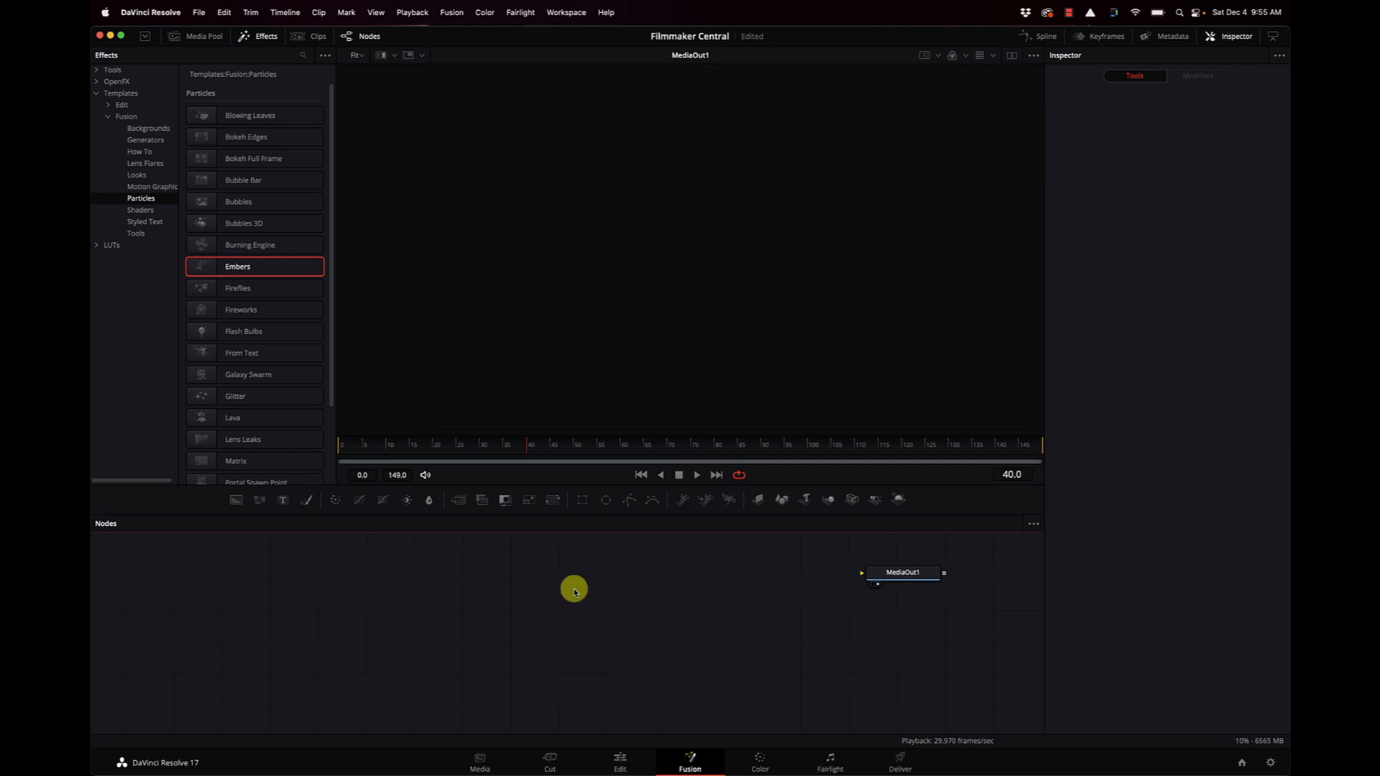
Preview the Fireflies particle template through MediaOut1 from the first frame and delete its node.
{"action": "left_click_drag", "start_coordinate": [237, 287], "coordinate": [884, 572]}
{"action": "left_click", "coordinate": [641, 474]}
{"action": "left_click", "coordinate": [696, 475]}
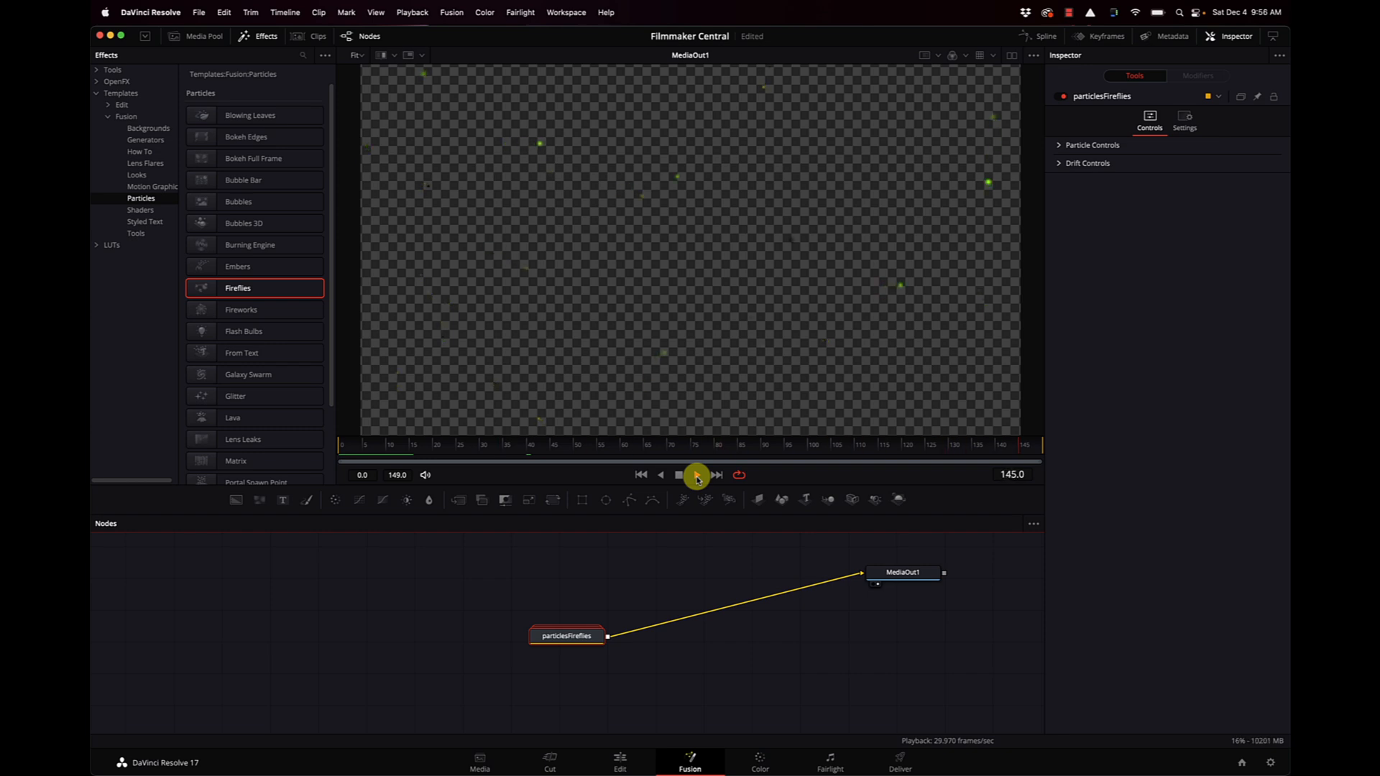
{"action": "left_click", "coordinate": [678, 475]}
{"action": "key", "text": "Delete"}
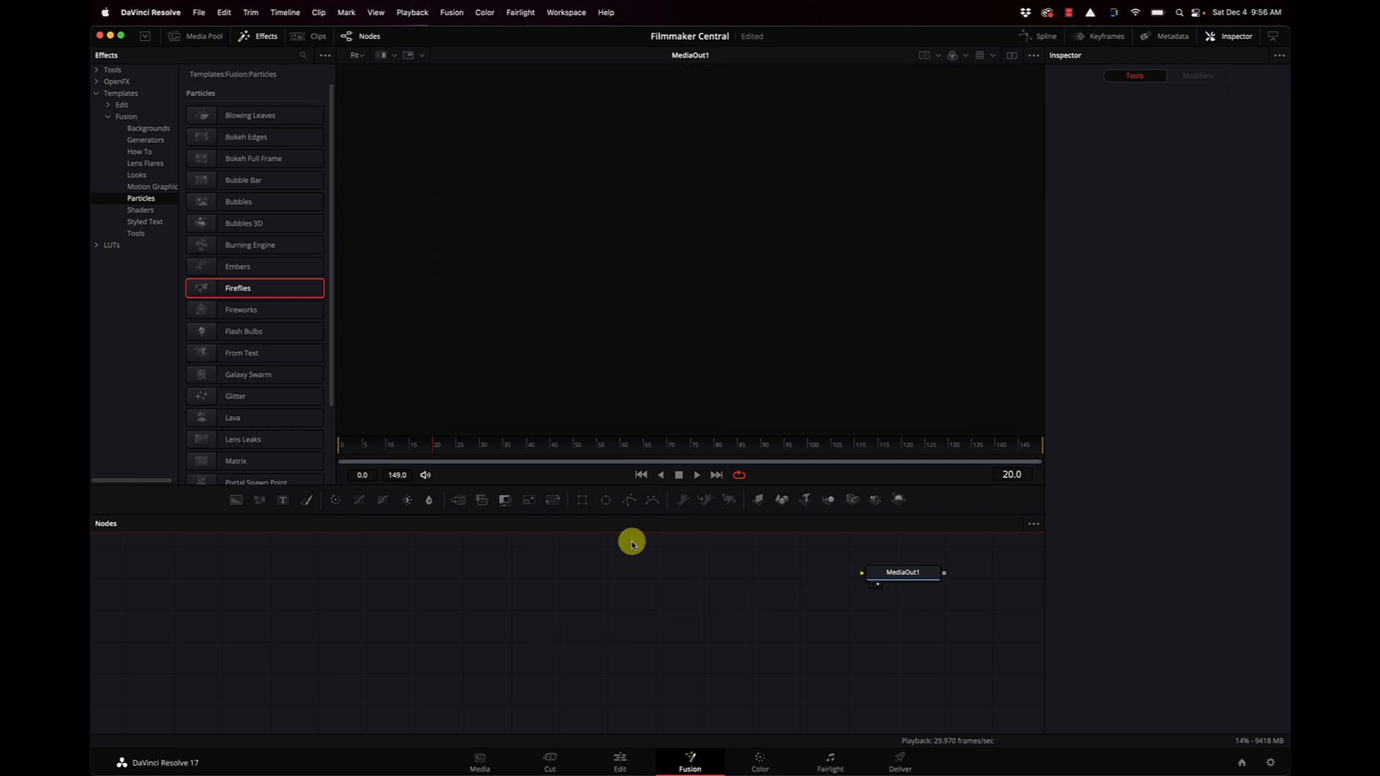
Preview the Fireworks particle template with Renderer3D1 feeding MediaOut1 and undo its connection and insertion.
{"action": "left_click_drag", "start_coordinate": [203, 310], "coordinate": [867, 573]}
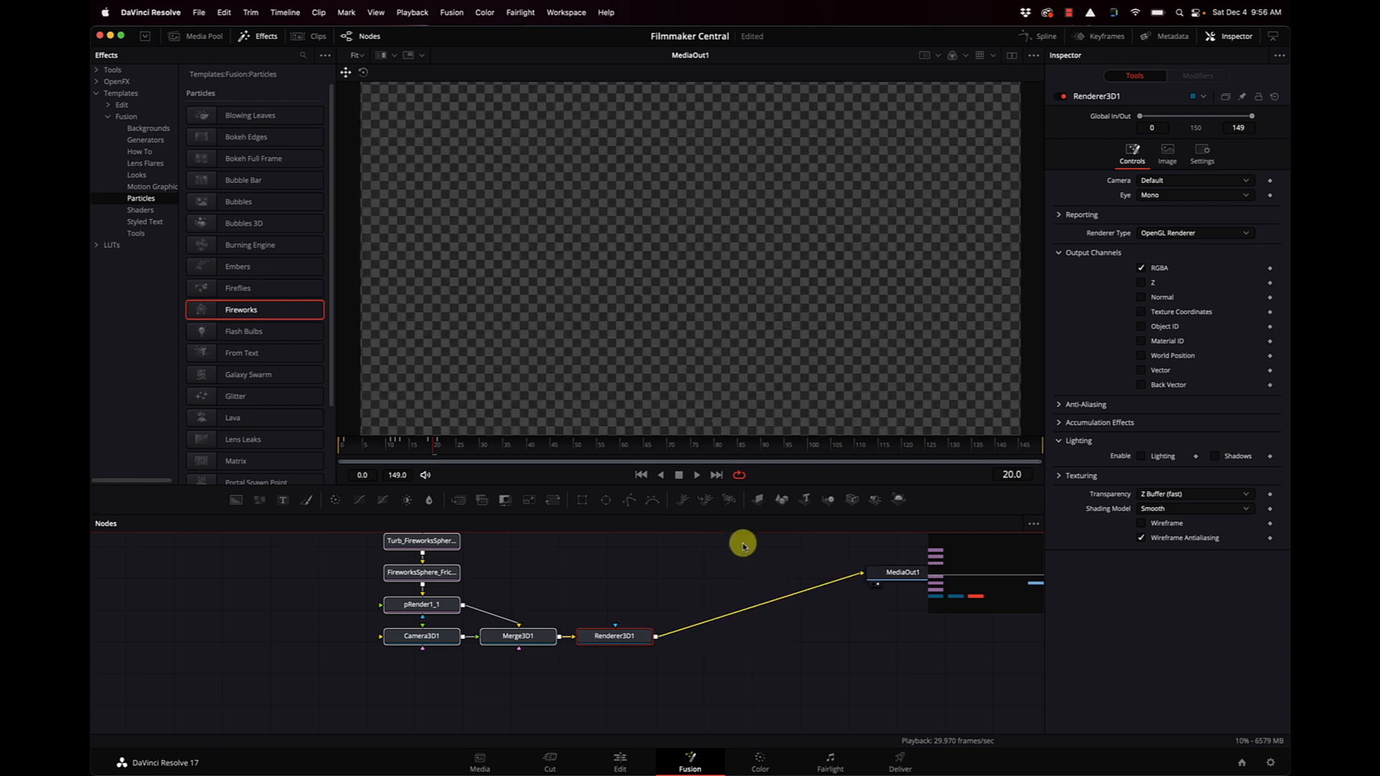
{"action": "left_click", "coordinate": [641, 474]}
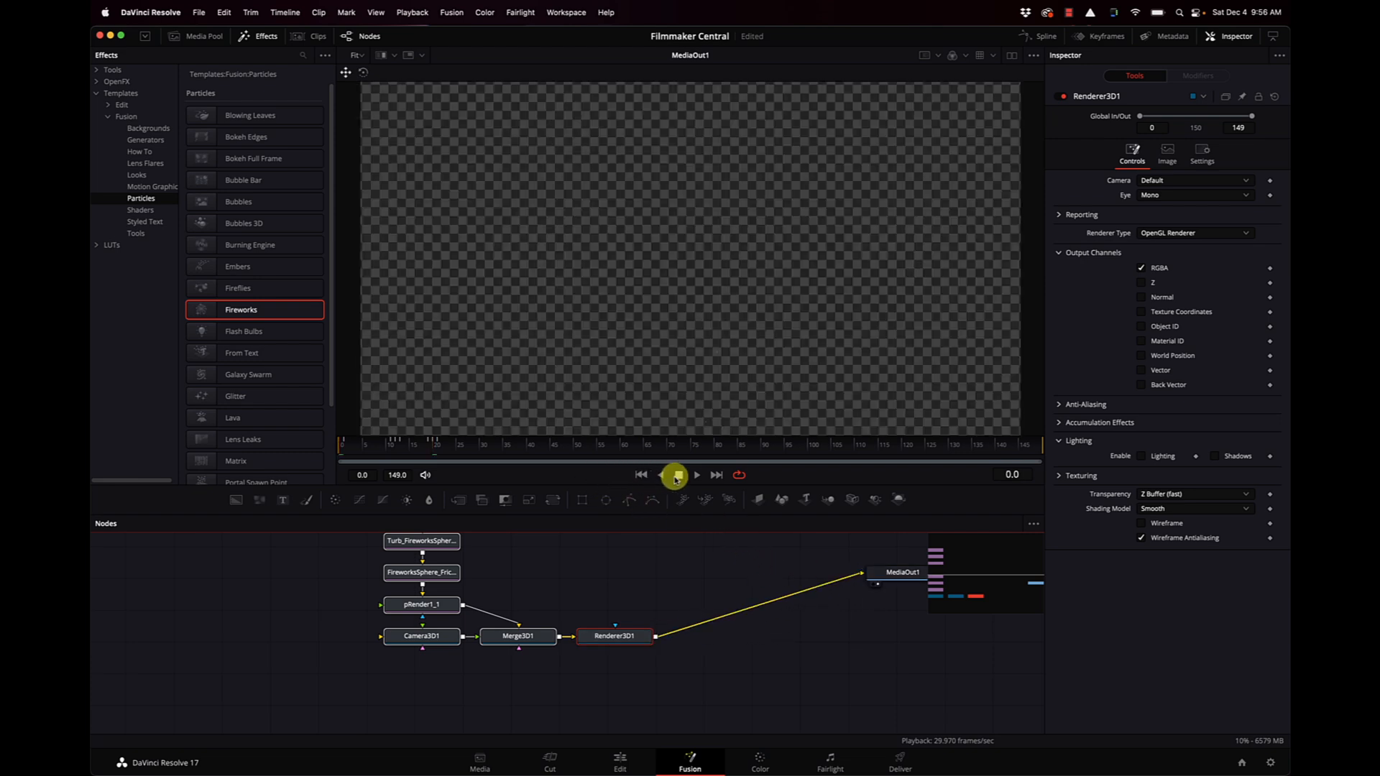
{"action": "left_click", "coordinate": [697, 475]}
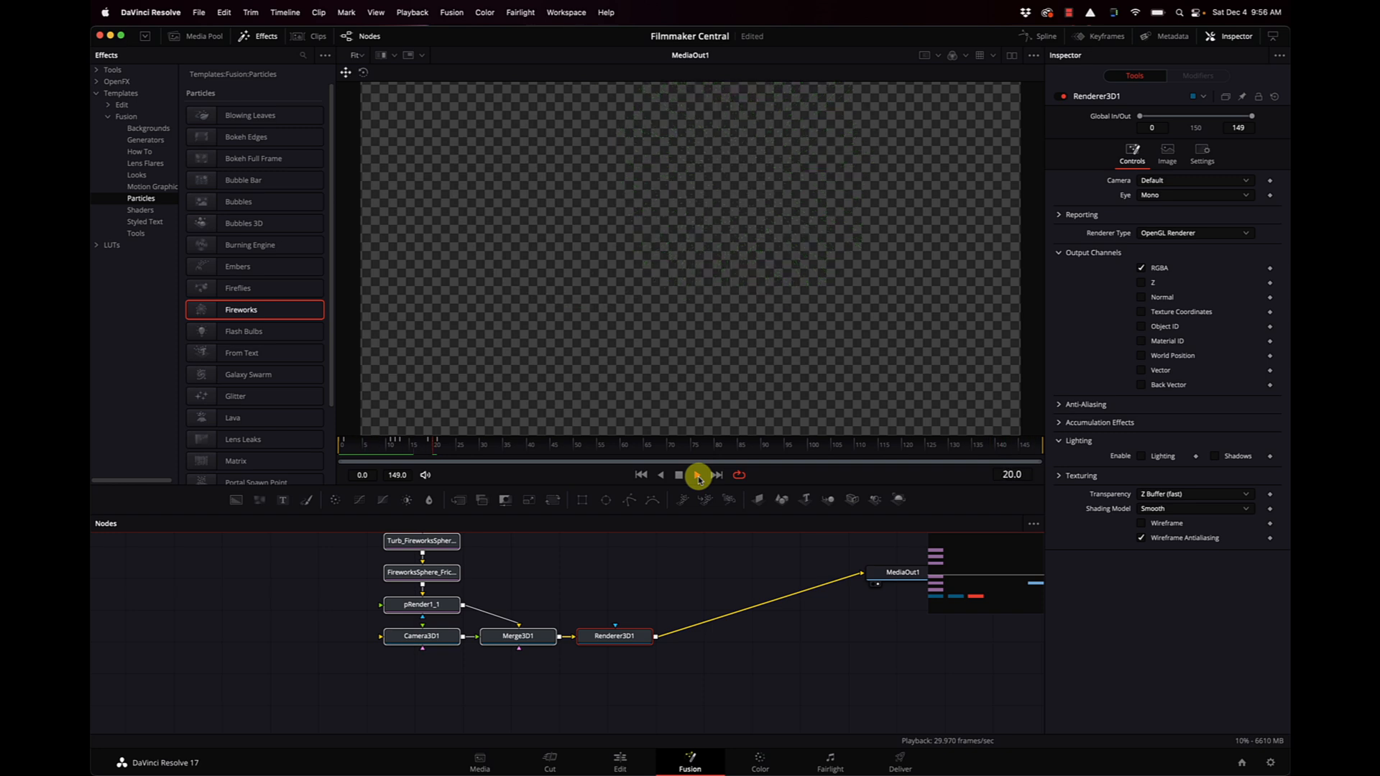
{"action": "left_click", "coordinate": [679, 476]}
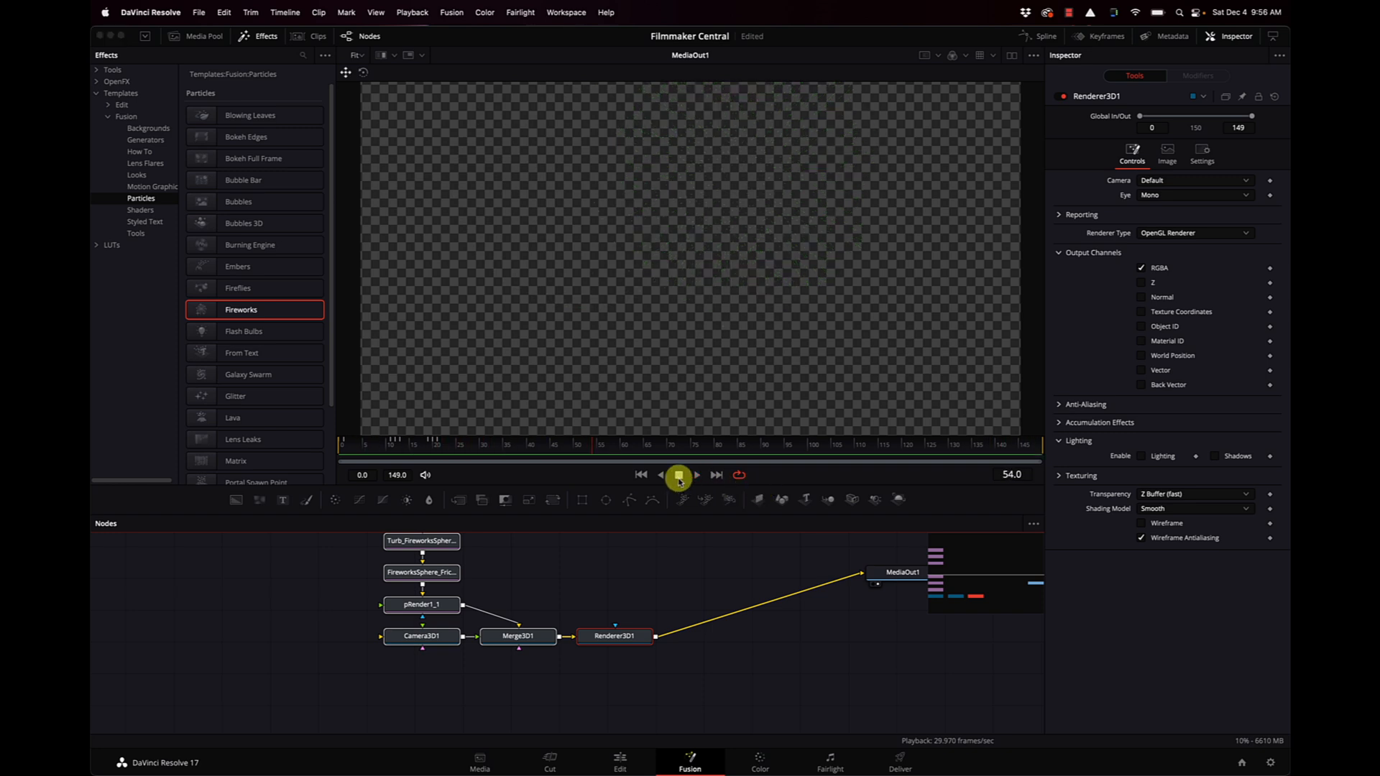
{"action": "key", "text": "super+z"}
{"action": "key", "text": "super+z"}
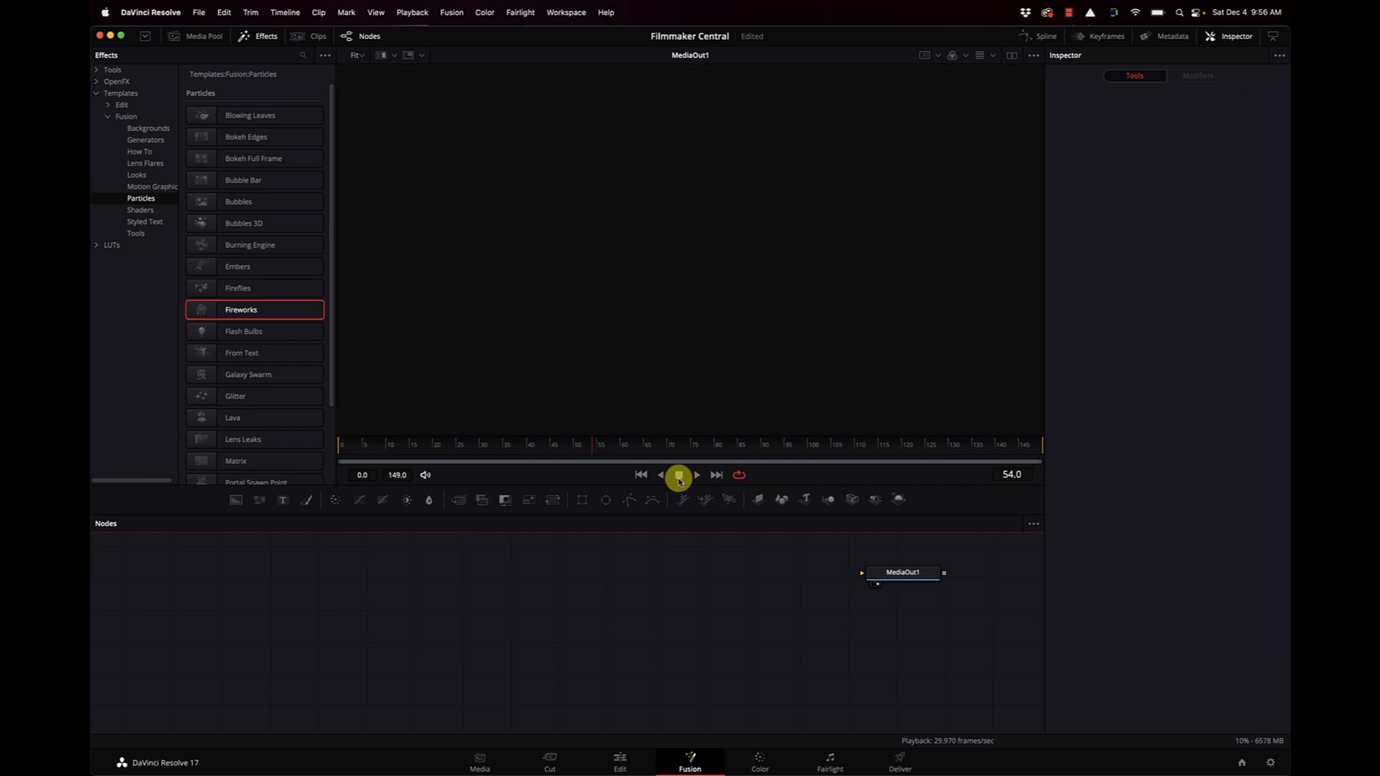
Preview the Lava particle template with Renderer3D1 feeding MediaOut1 and undo its connection and insertion.
{"action": "scroll", "coordinate": [286, 373], "scroll_direction": "down", "scroll_amount": 3}
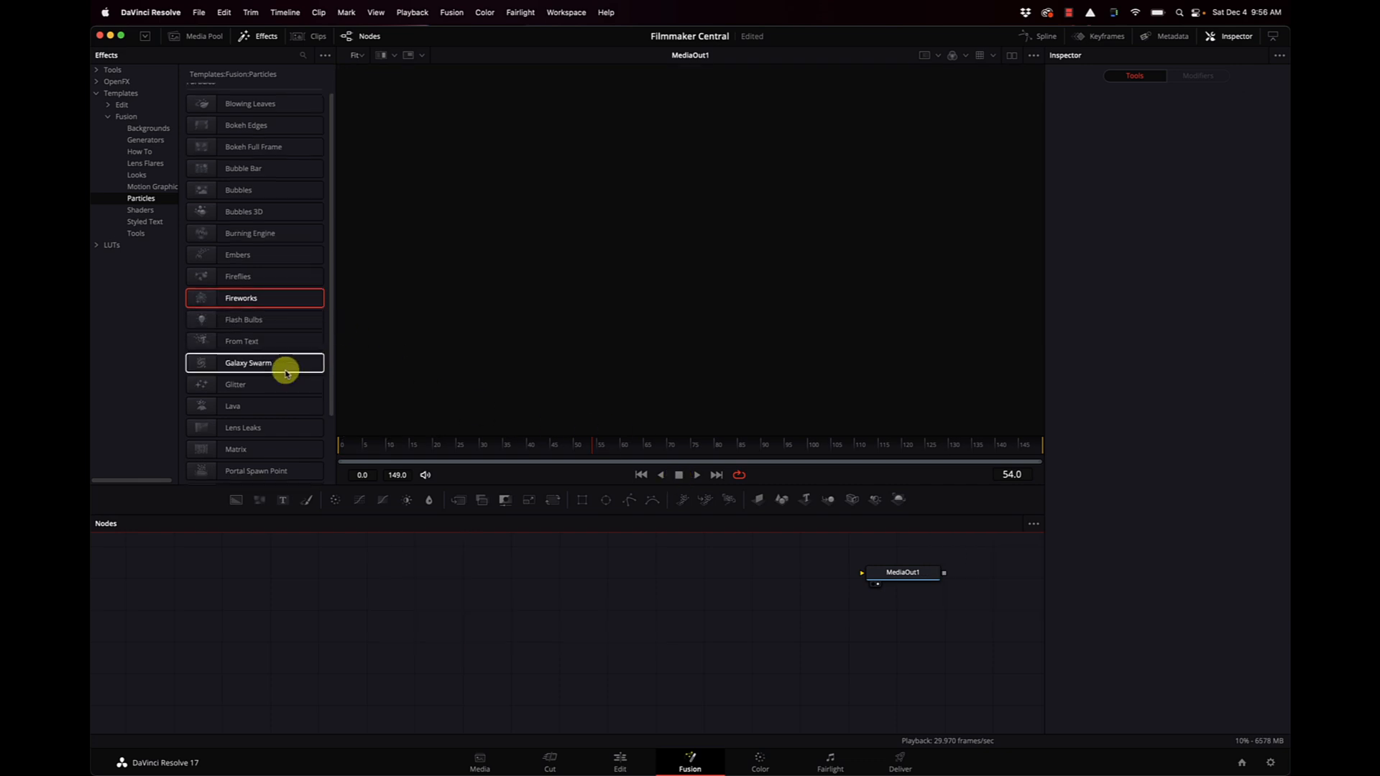
{"action": "left_click_drag", "start_coordinate": [208, 324], "coordinate": [891, 573]}
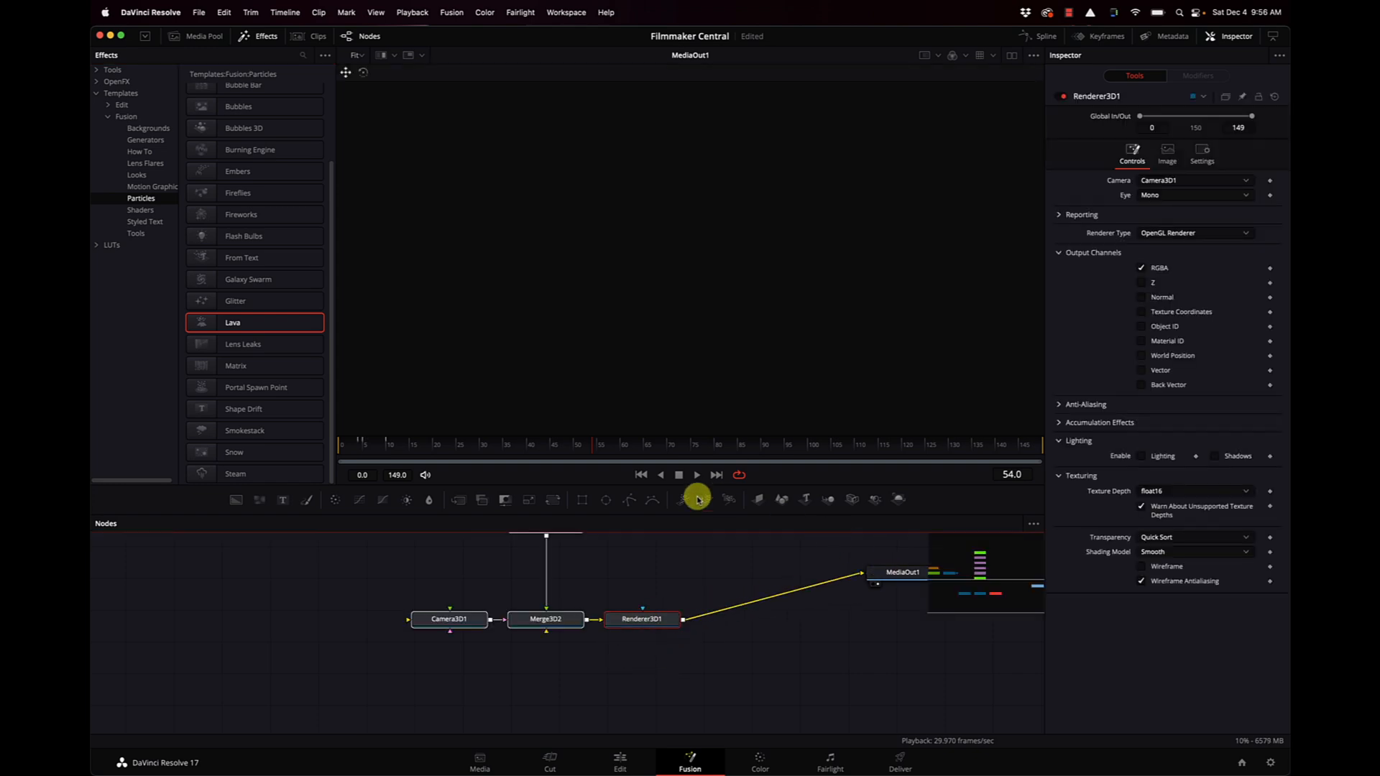
{"action": "left_click", "coordinate": [644, 477]}
{"action": "key", "text": "space"}
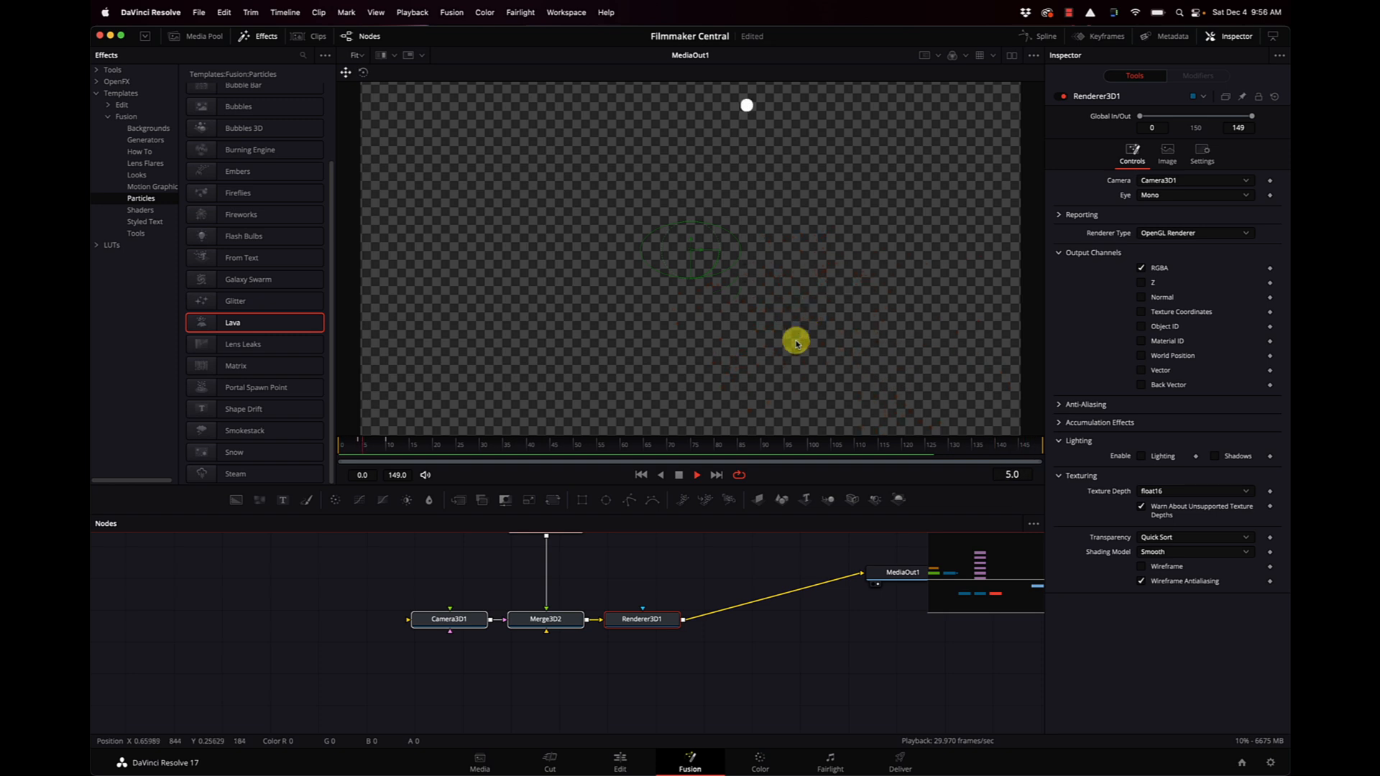
{"action": "left_click", "coordinate": [678, 478]}
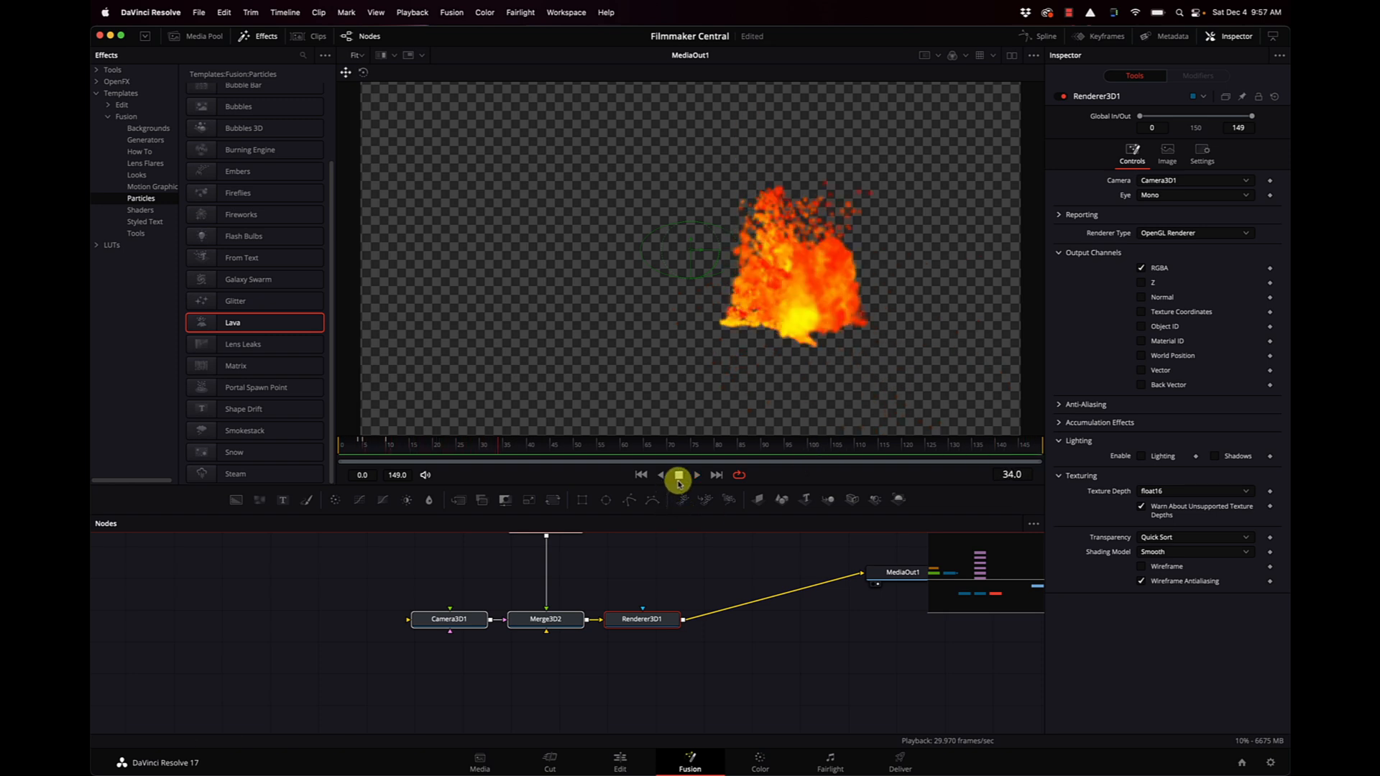
{"action": "key", "text": "super+z"}
{"action": "key", "text": "super+z"}
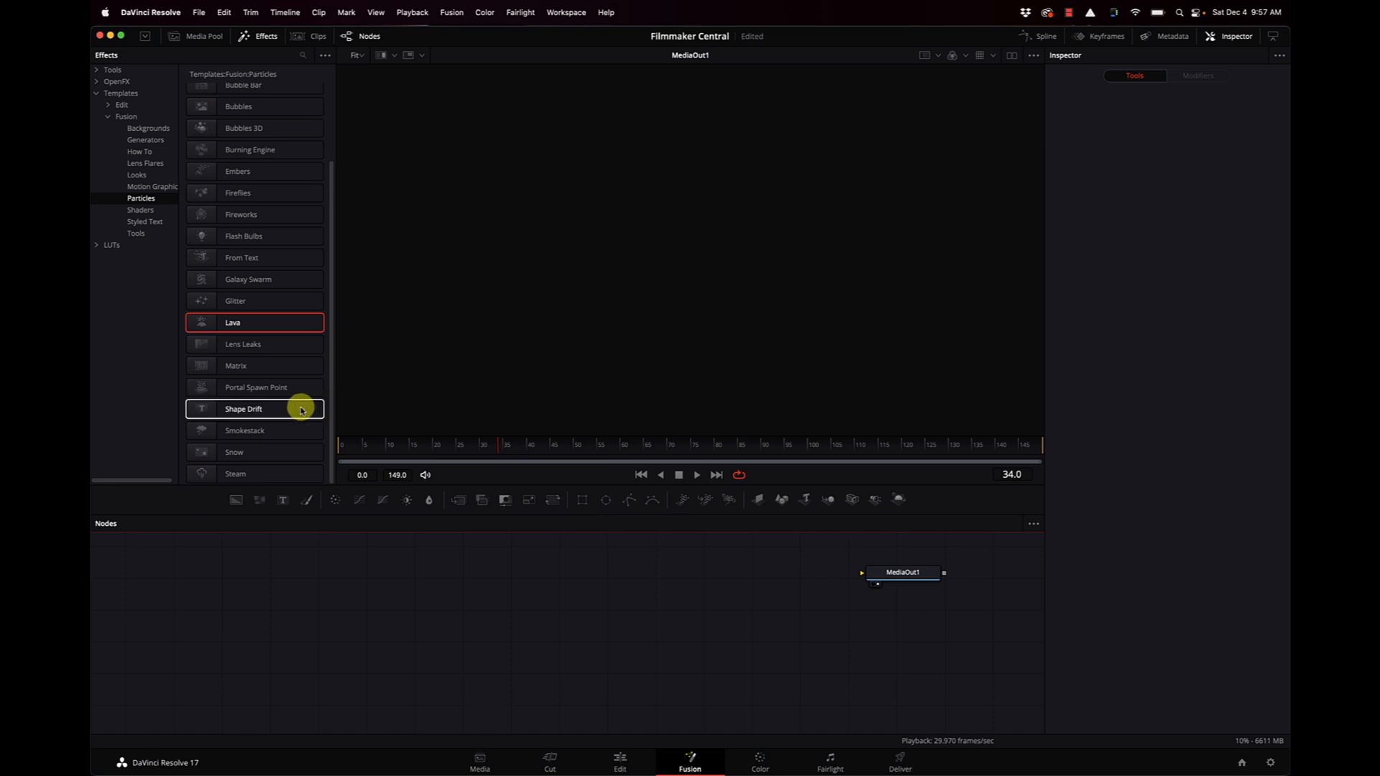
Preview the Smokestack particle template with Renderer3D1 feeding MediaOut1 and undo its connection and insertion.
{"action": "left_click_drag", "start_coordinate": [206, 432], "coordinate": [882, 573]}
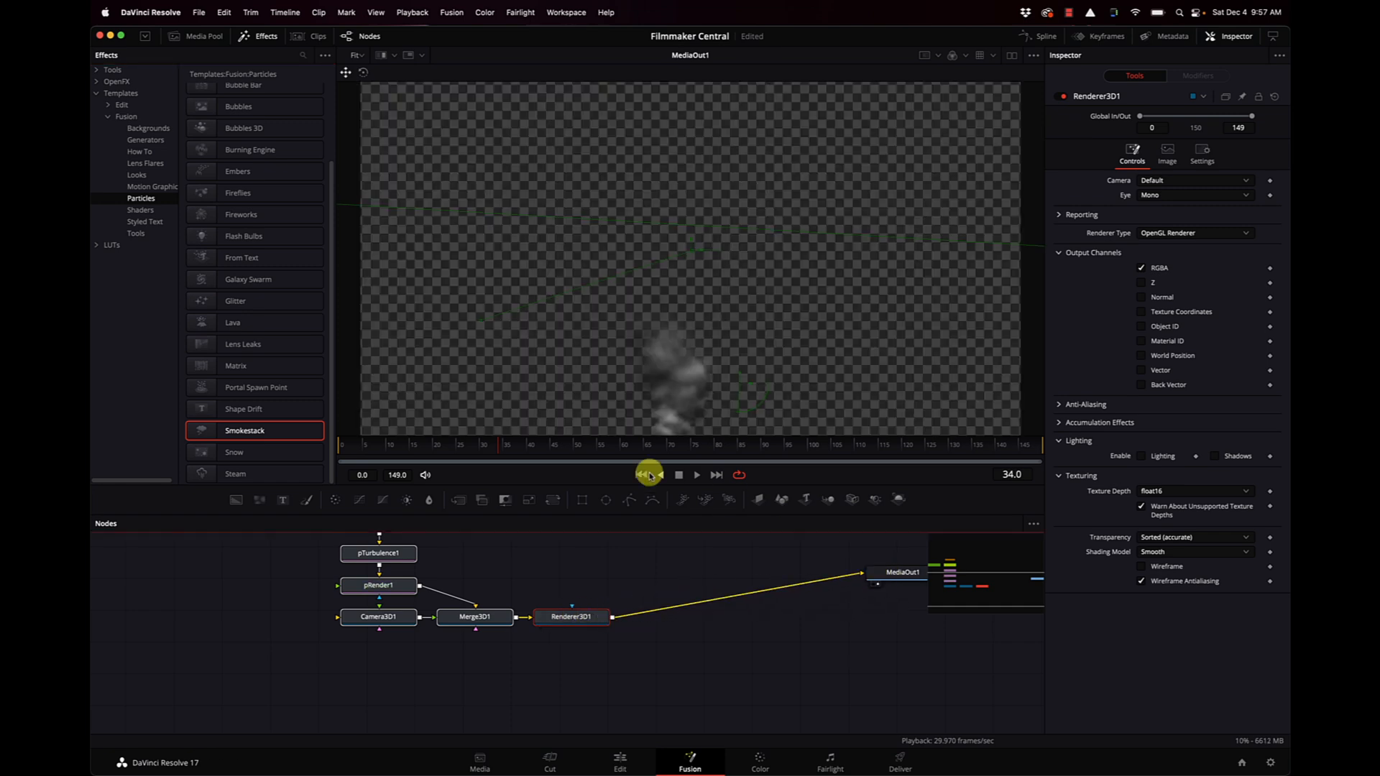
{"action": "left_click", "coordinate": [641, 475]}
{"action": "left_click", "coordinate": [698, 476]}
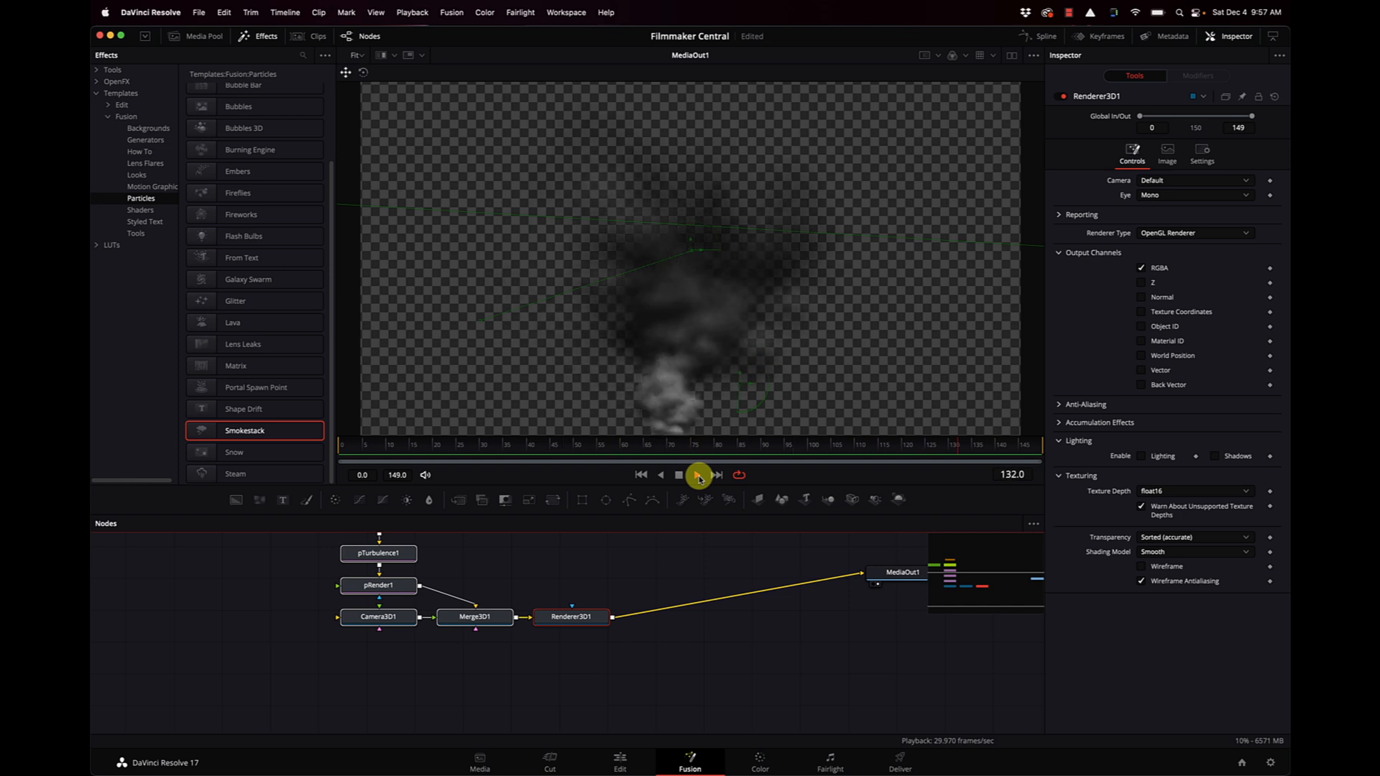
{"action": "left_click", "coordinate": [679, 475]}
{"action": "key", "text": "super+z"}
{"action": "key", "text": "super+z"}
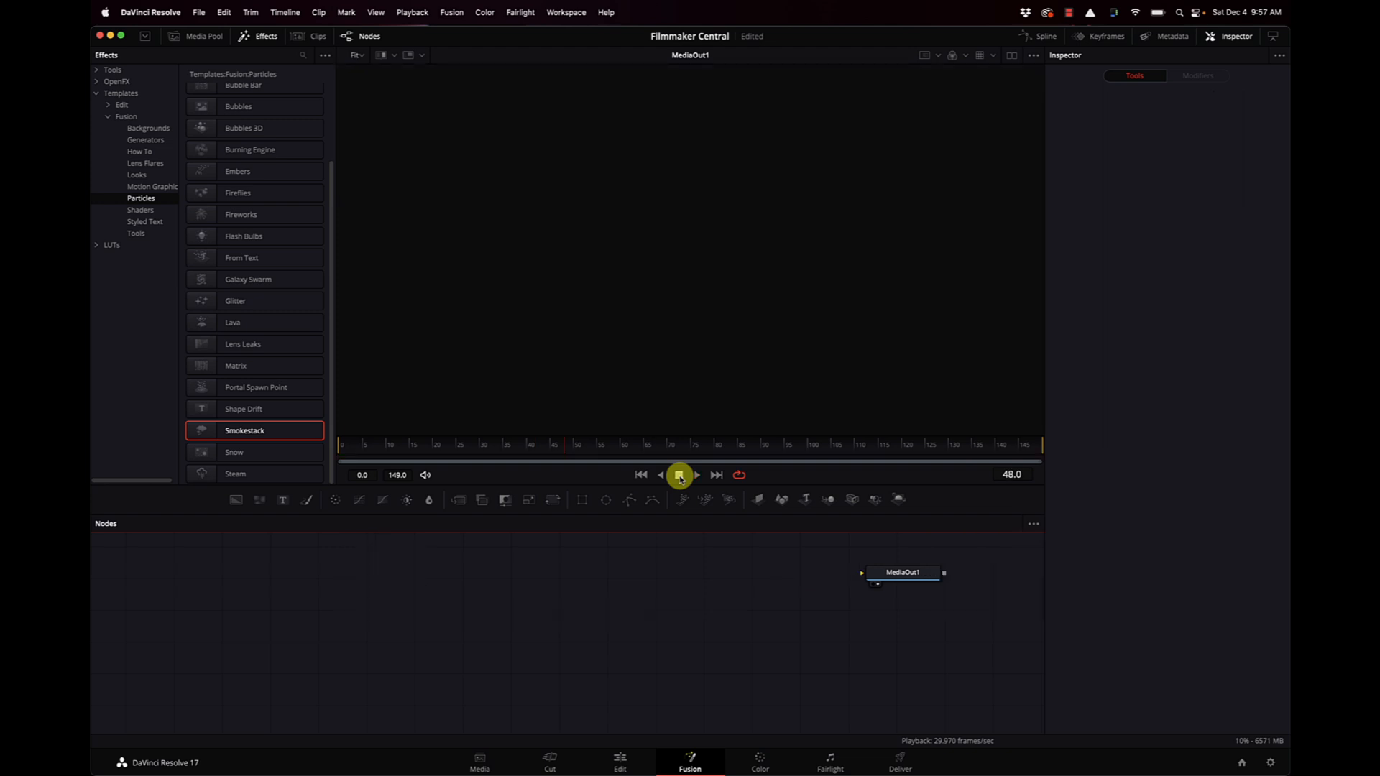
Add the Steam particle template with Renderer3D1_3 feeding MediaOut1 and play its animation from the first frame.
{"action": "left_click_drag", "start_coordinate": [199, 473], "coordinate": [890, 572]}
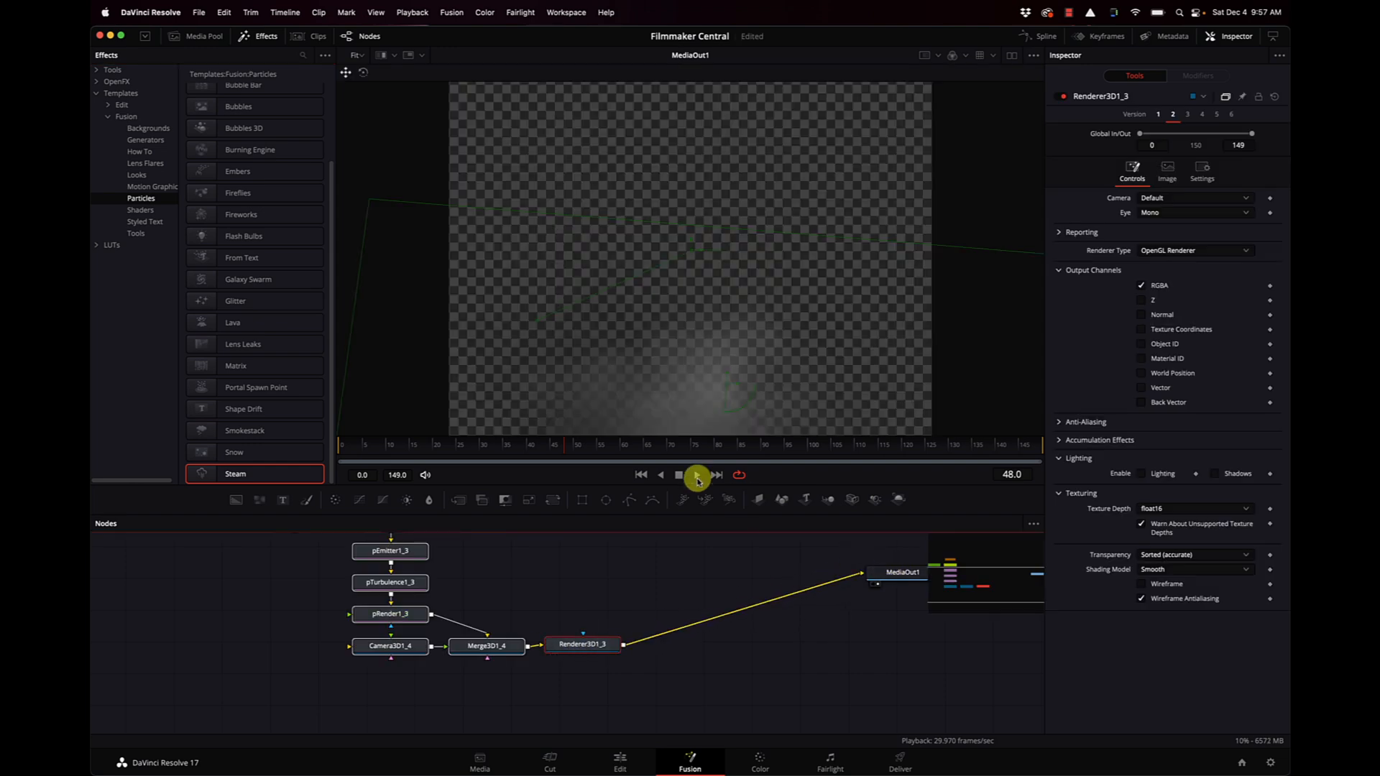
{"action": "left_click", "coordinate": [641, 475]}
{"action": "left_click", "coordinate": [693, 476]}
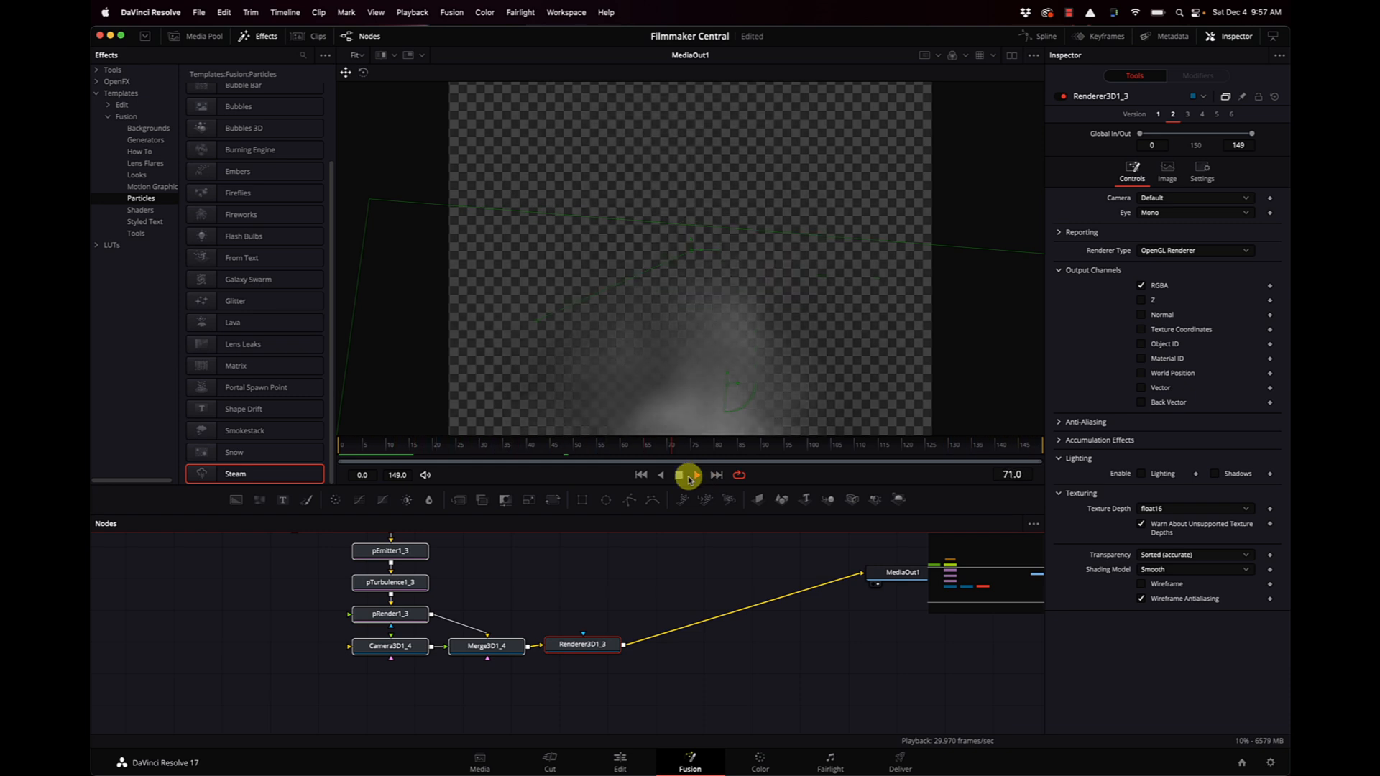
{"action": "left_click", "coordinate": [680, 475]}
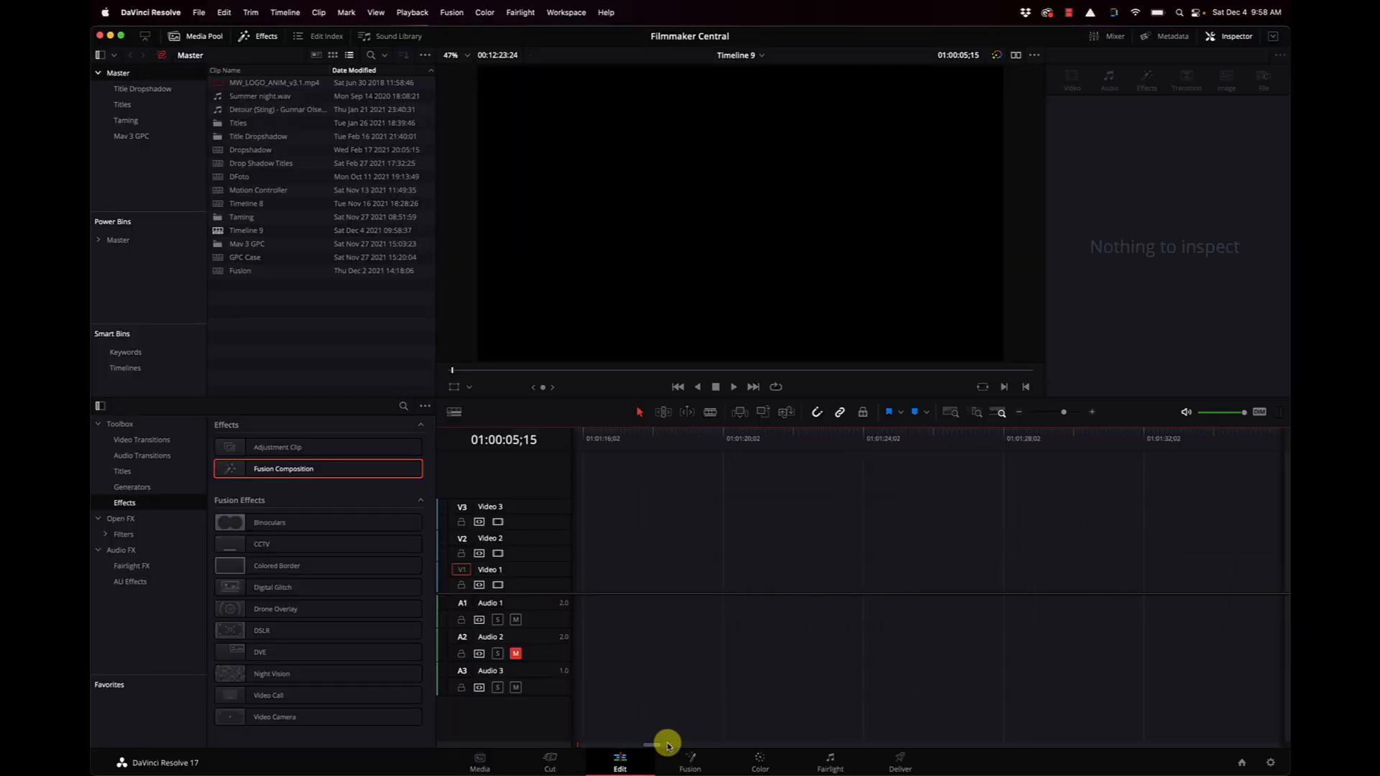
Move the Timeline 9 playhead to 01:01:59;22 on the C0015.MP4 clip and switch to the Color page.
{"action": "left_click_drag", "start_coordinate": [668, 745], "coordinate": [688, 742]}
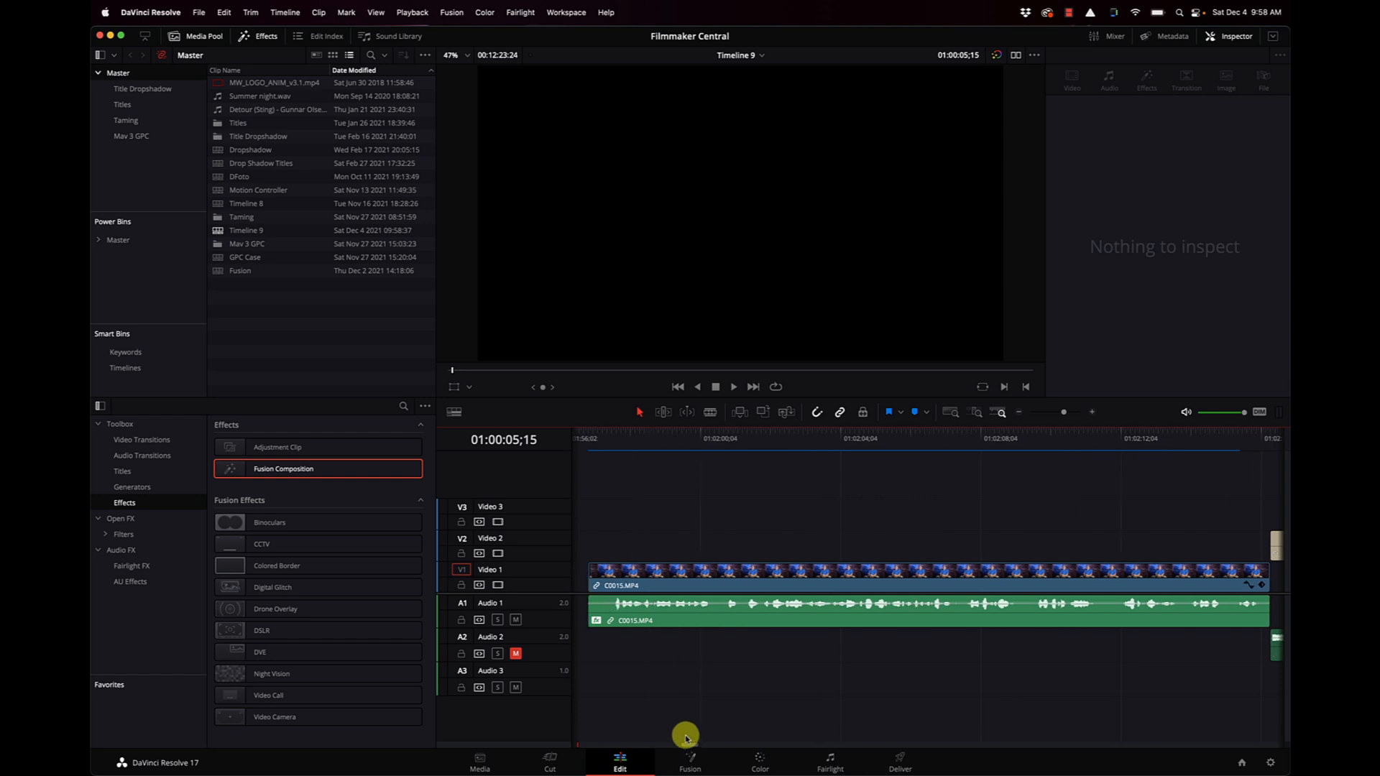
{"action": "left_click", "coordinate": [688, 437]}
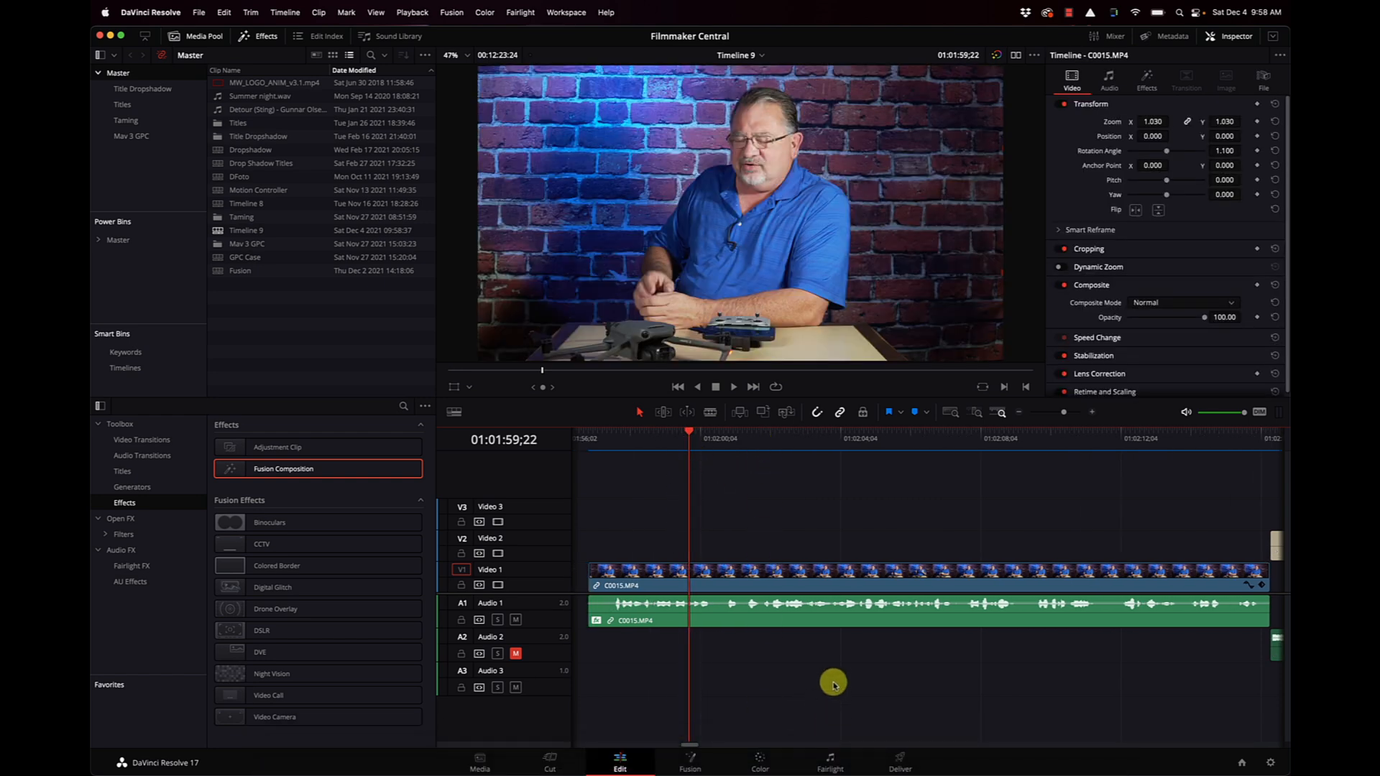
{"action": "left_click", "coordinate": [760, 761]}
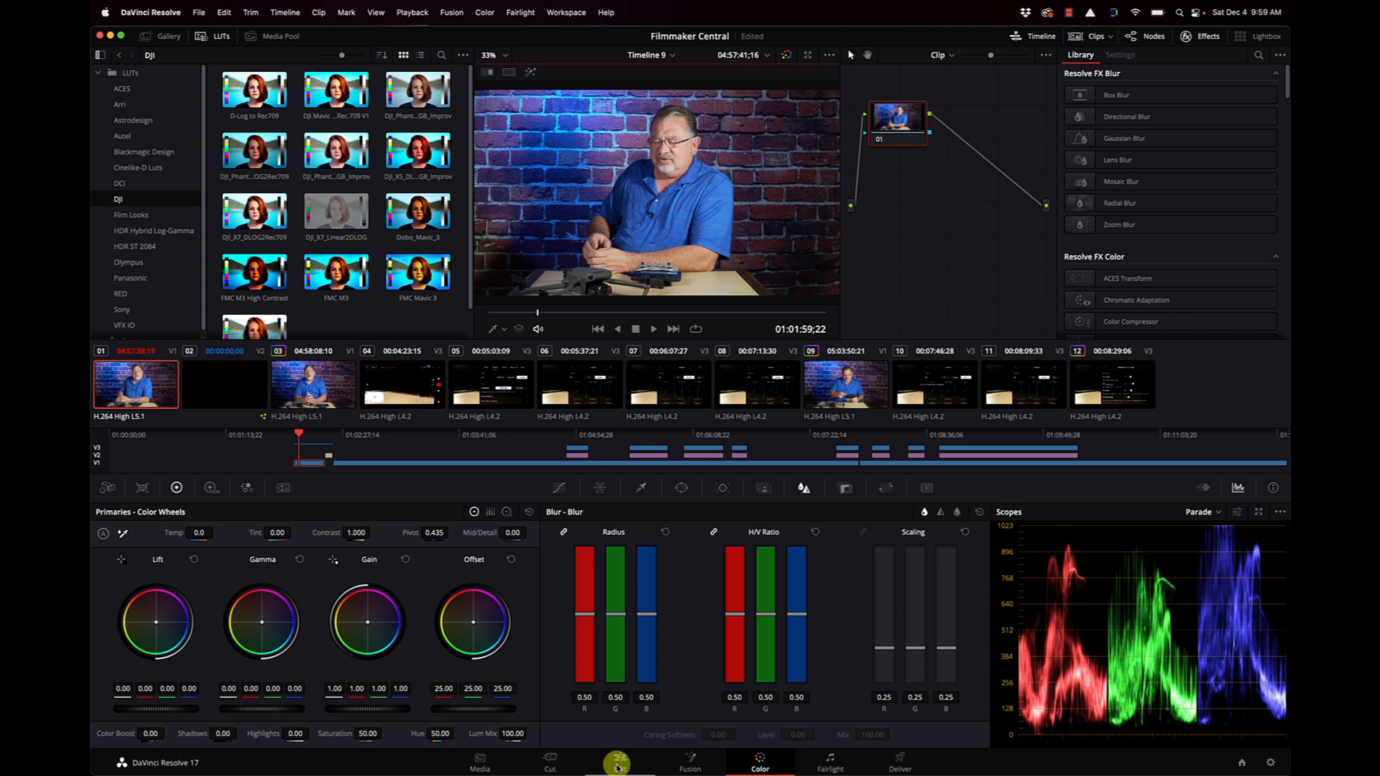
Create an inverted Person Magic Mask from a stroke down the seated man's face and chest at the clip's start, and track it forward.
{"action": "left_click_drag", "start_coordinate": [300, 436], "coordinate": [293, 434]}
{"action": "left_click", "coordinate": [764, 488]}
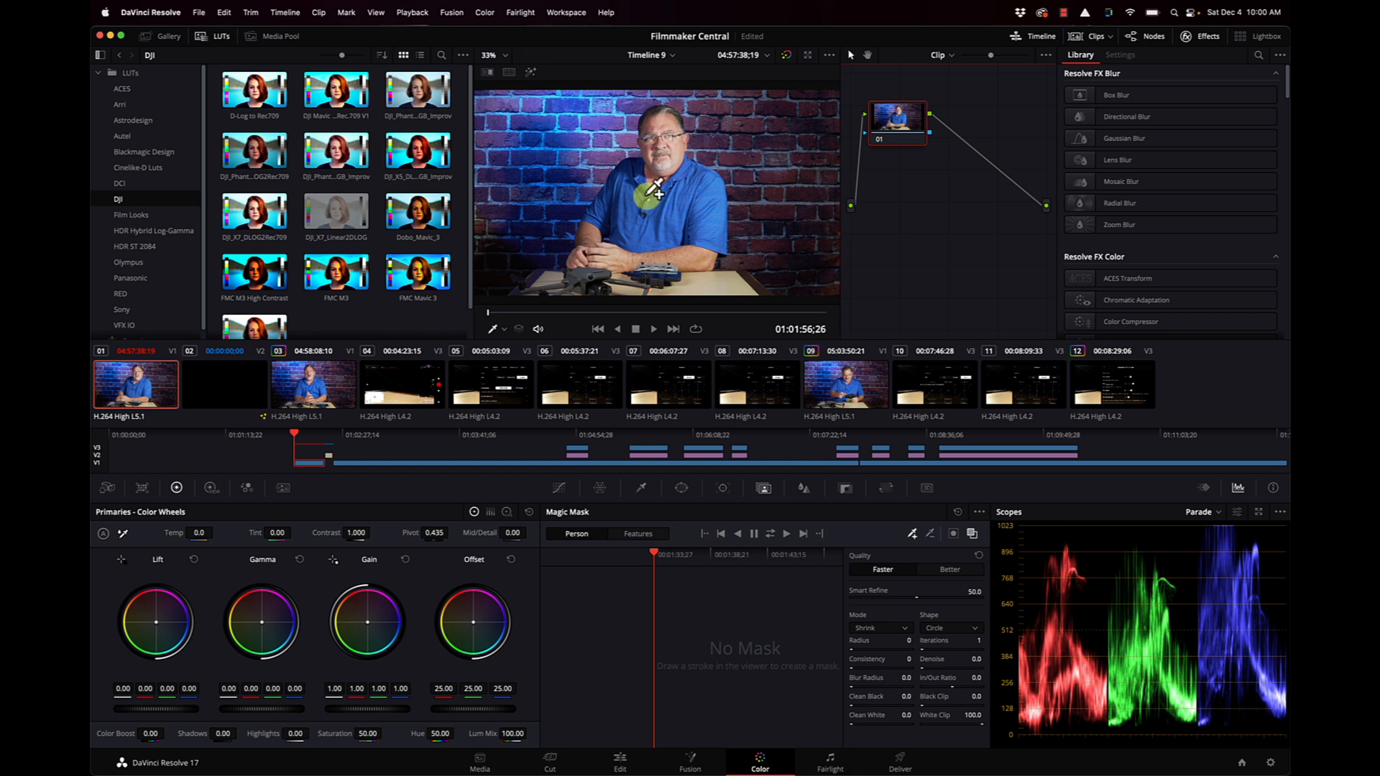
{"action": "left_click_drag", "start_coordinate": [660, 133], "coordinate": [662, 217]}
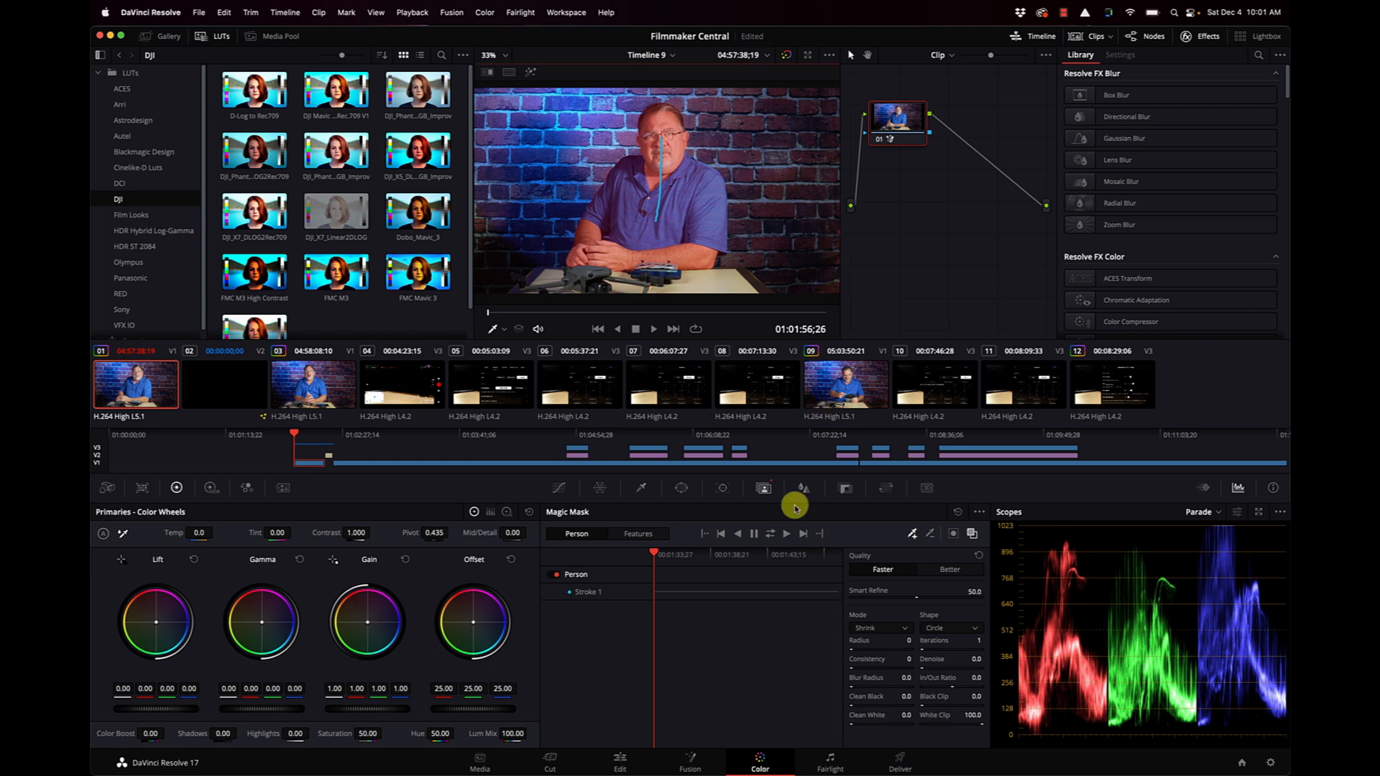
{"action": "left_click", "coordinate": [787, 537]}
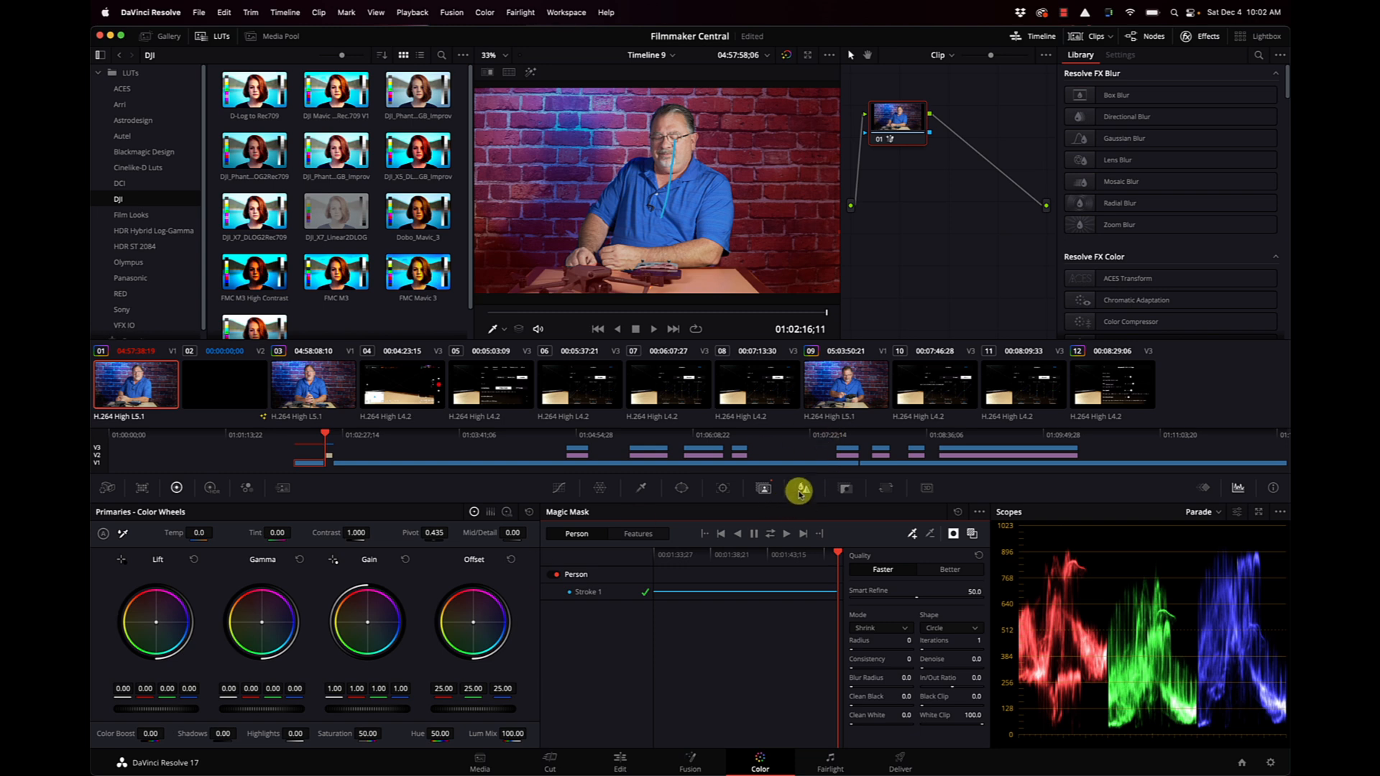
Raise the linked RGB blur radius to 0.89 to blur the masked background, and return to the Edit page.
{"action": "left_click", "coordinate": [803, 487]}
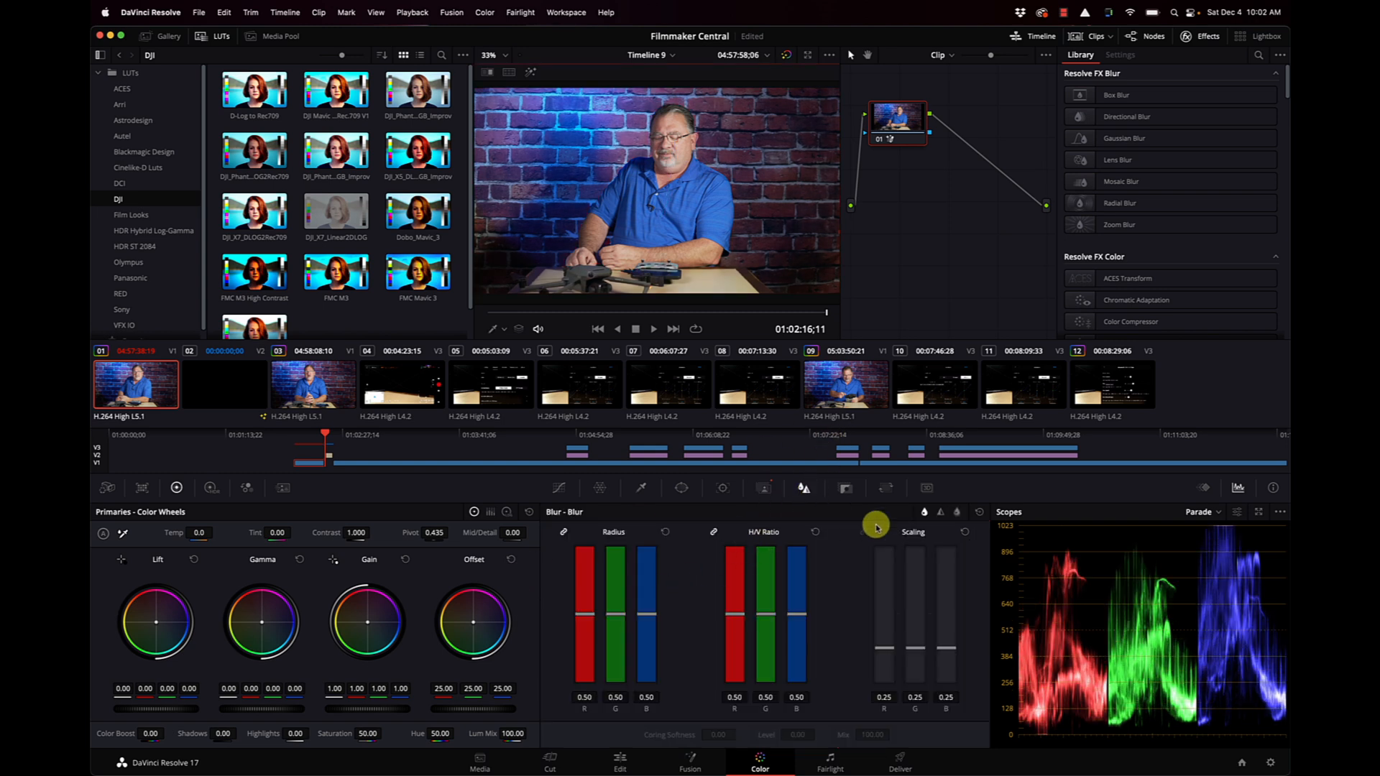
{"action": "mouse_move", "coordinate": [651, 617]}
{"action": "left_mouse_down"}
{"action": "mouse_move", "coordinate": [652, 642]}
{"action": "mouse_move", "coordinate": [653, 588]}
{"action": "mouse_move", "coordinate": [652, 600]}
{"action": "left_mouse_up"}
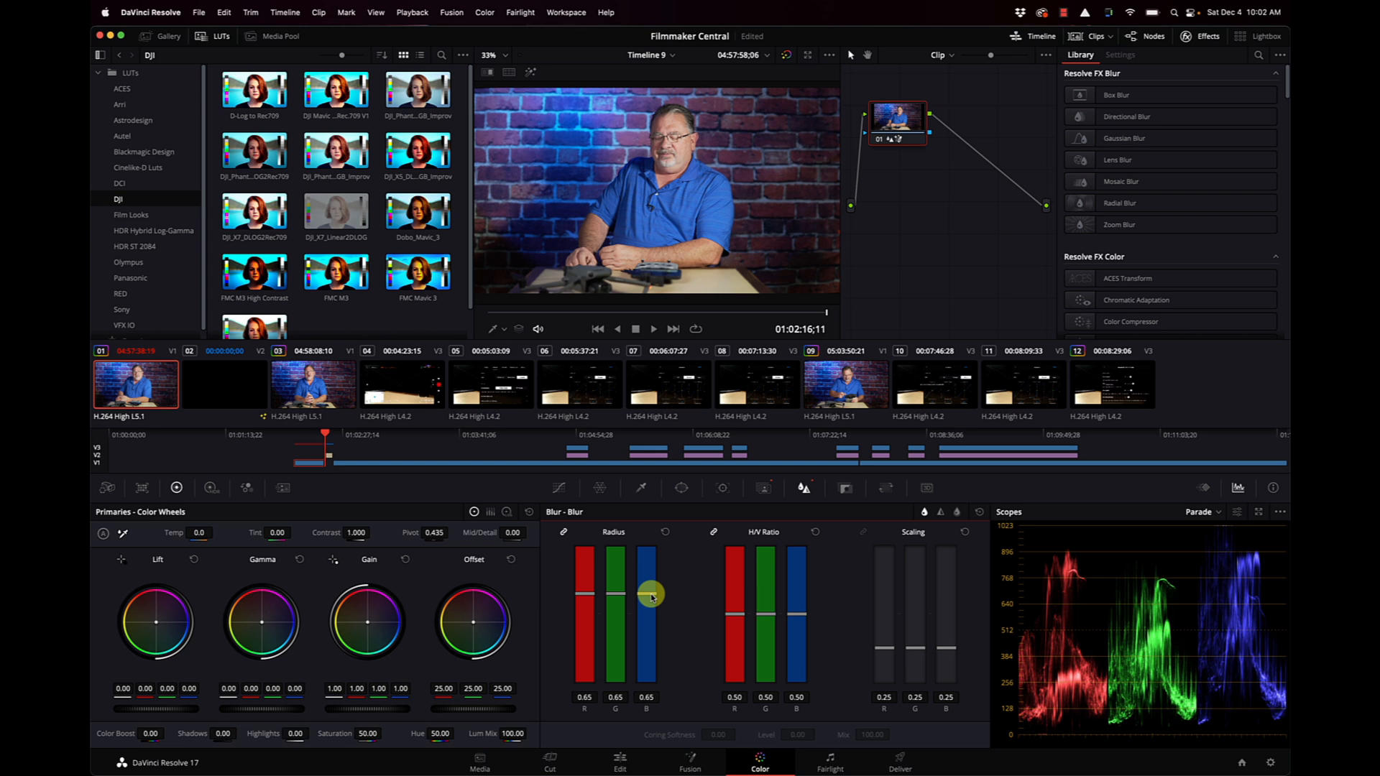
{"action": "left_click_drag", "start_coordinate": [652, 596], "coordinate": [653, 556]}
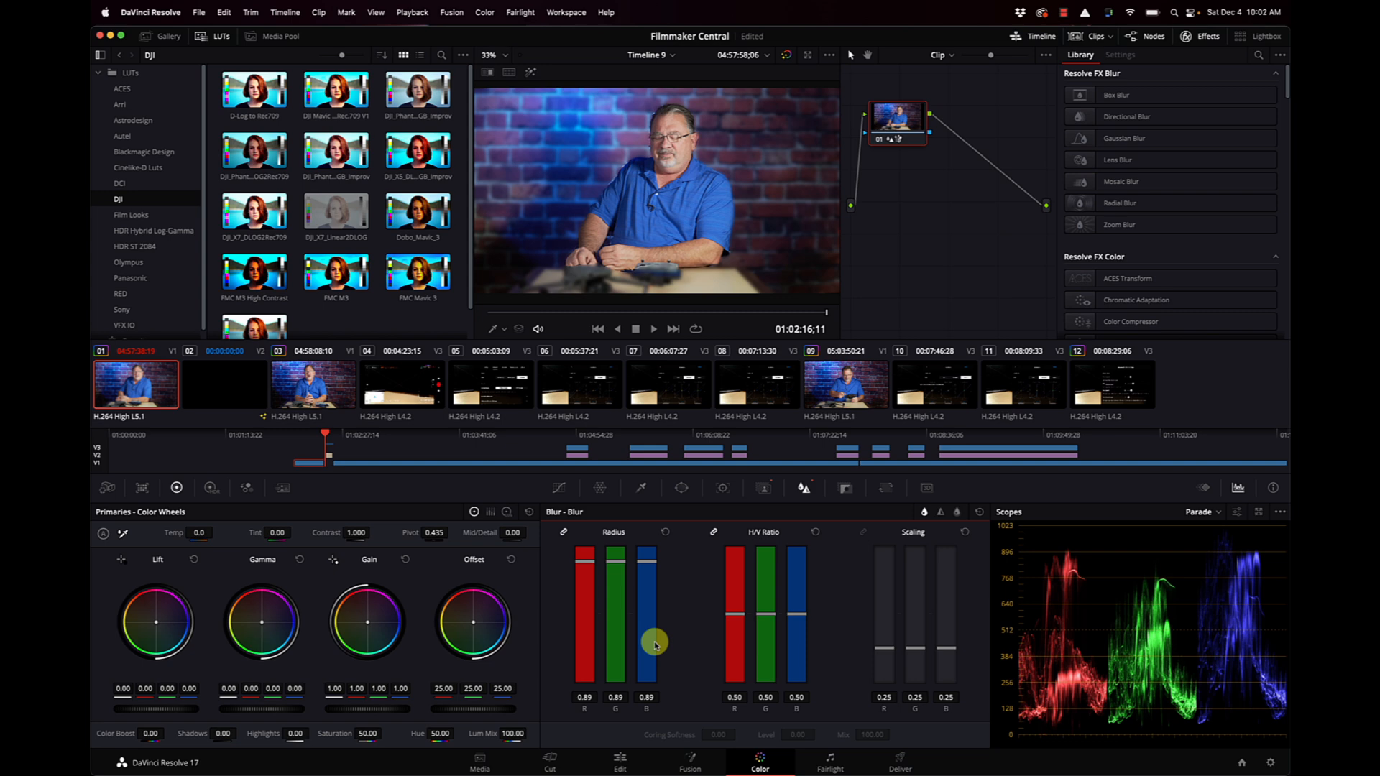
{"action": "left_click", "coordinate": [618, 761]}
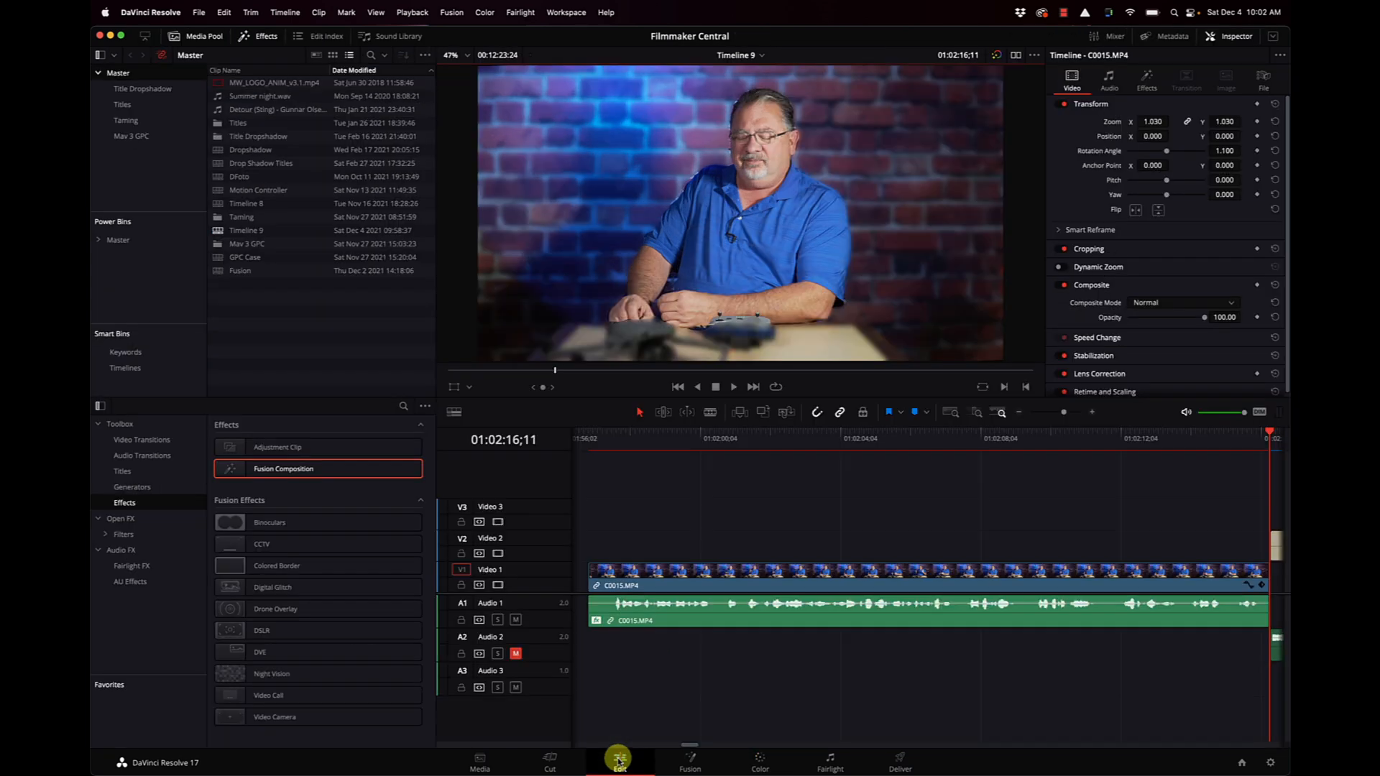
Play the masked C0015.MP4 clip in Timeline 9 from its start to check the background blur.
{"action": "left_click", "coordinate": [605, 441]}
{"action": "key", "text": "space"}
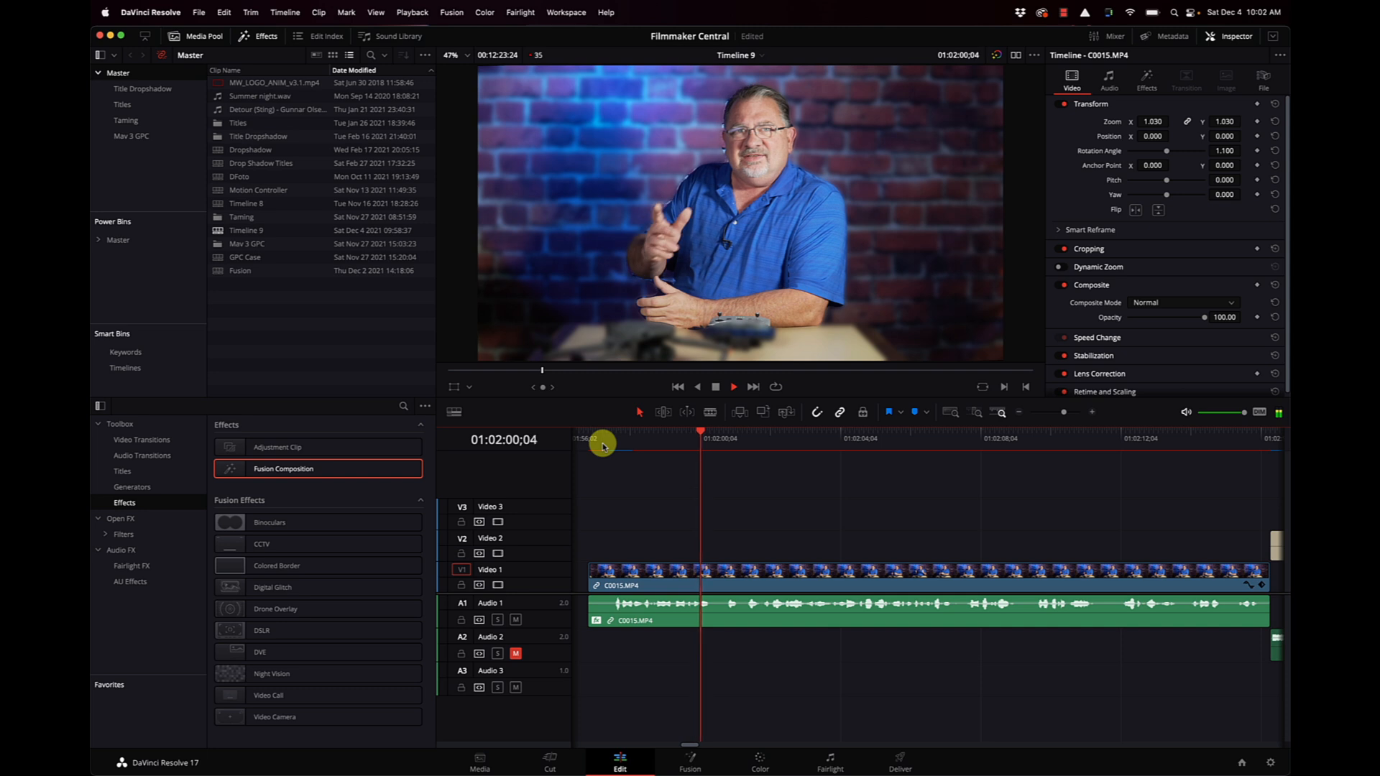
{"action": "key", "text": "space"}
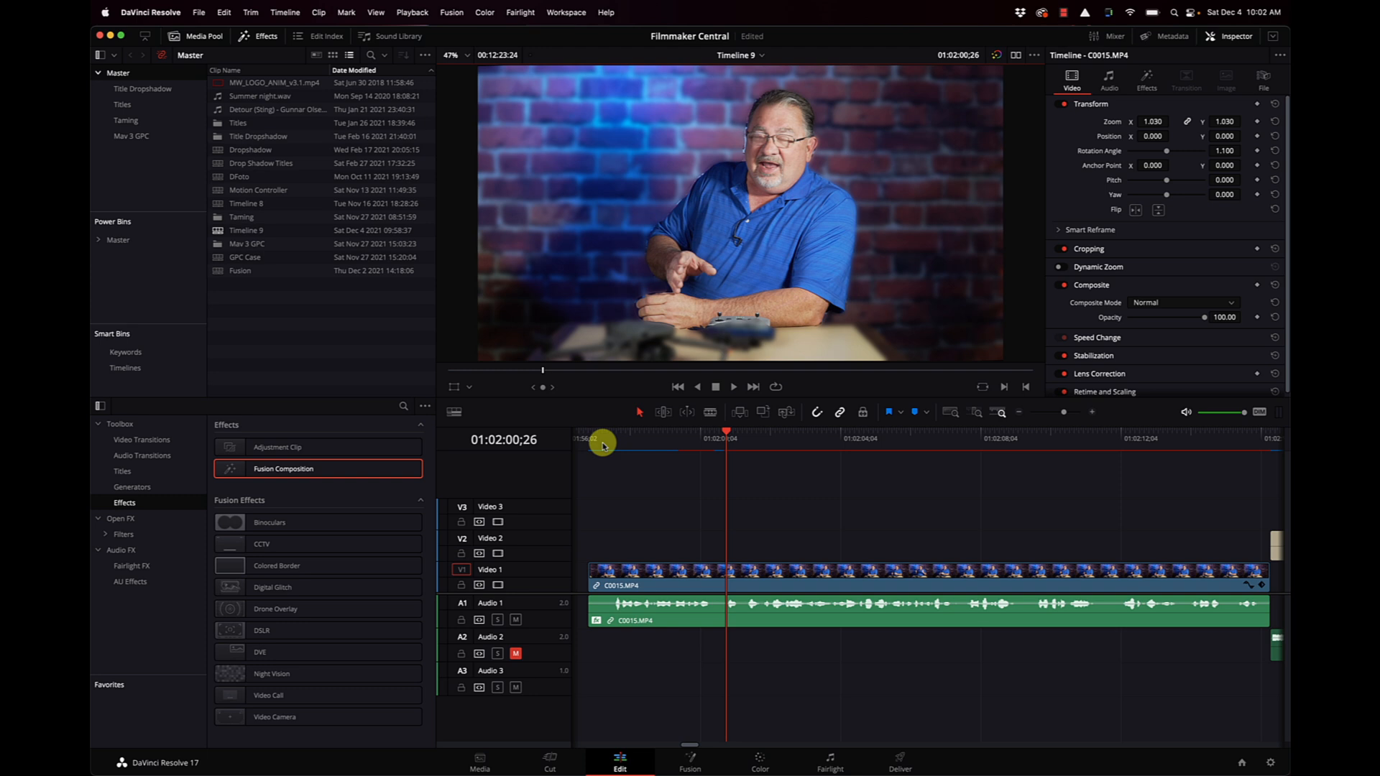
{"action": "left_click", "coordinate": [1018, 412]}
{"action": "scroll", "coordinate": [1016, 530], "scroll_direction": "right", "scroll_amount": 6}
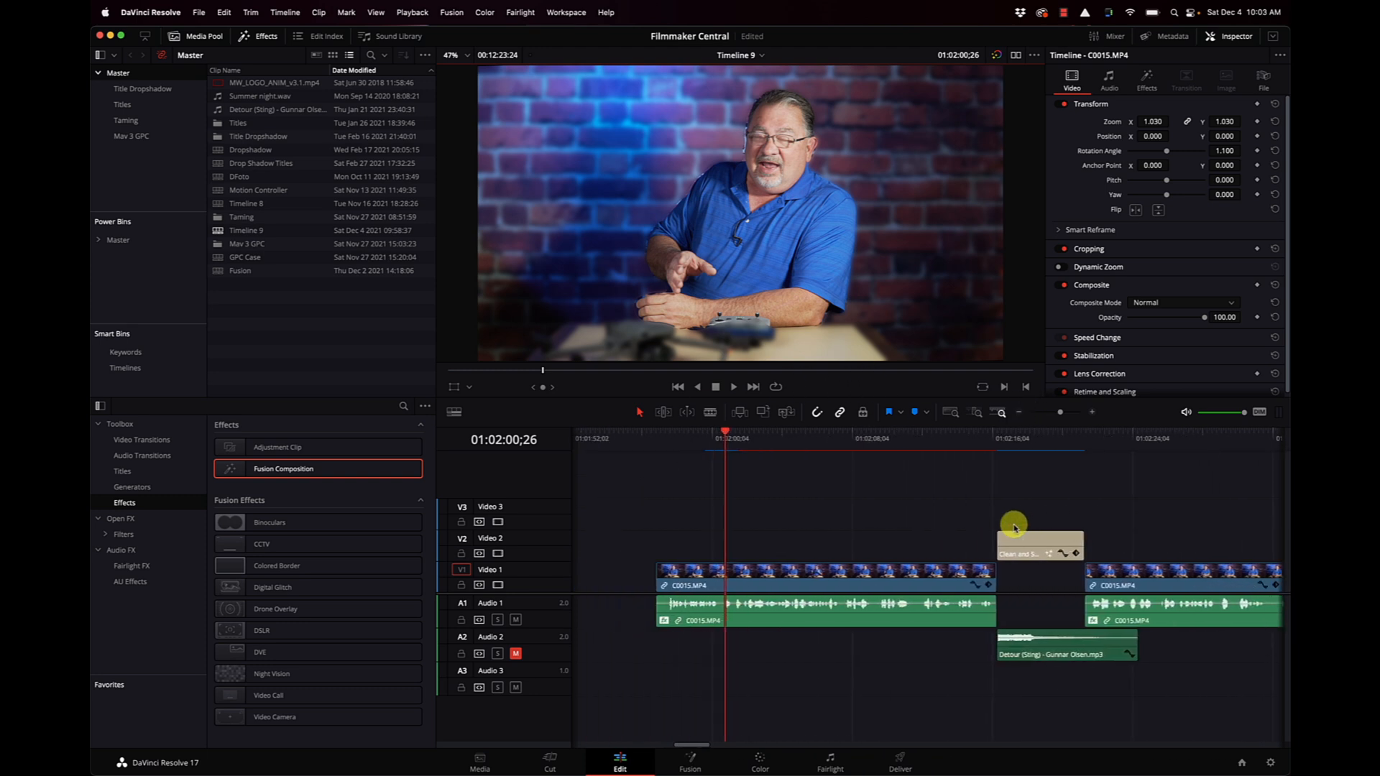
{"action": "scroll", "coordinate": [1013, 528], "scroll_direction": "left", "scroll_amount": 3}
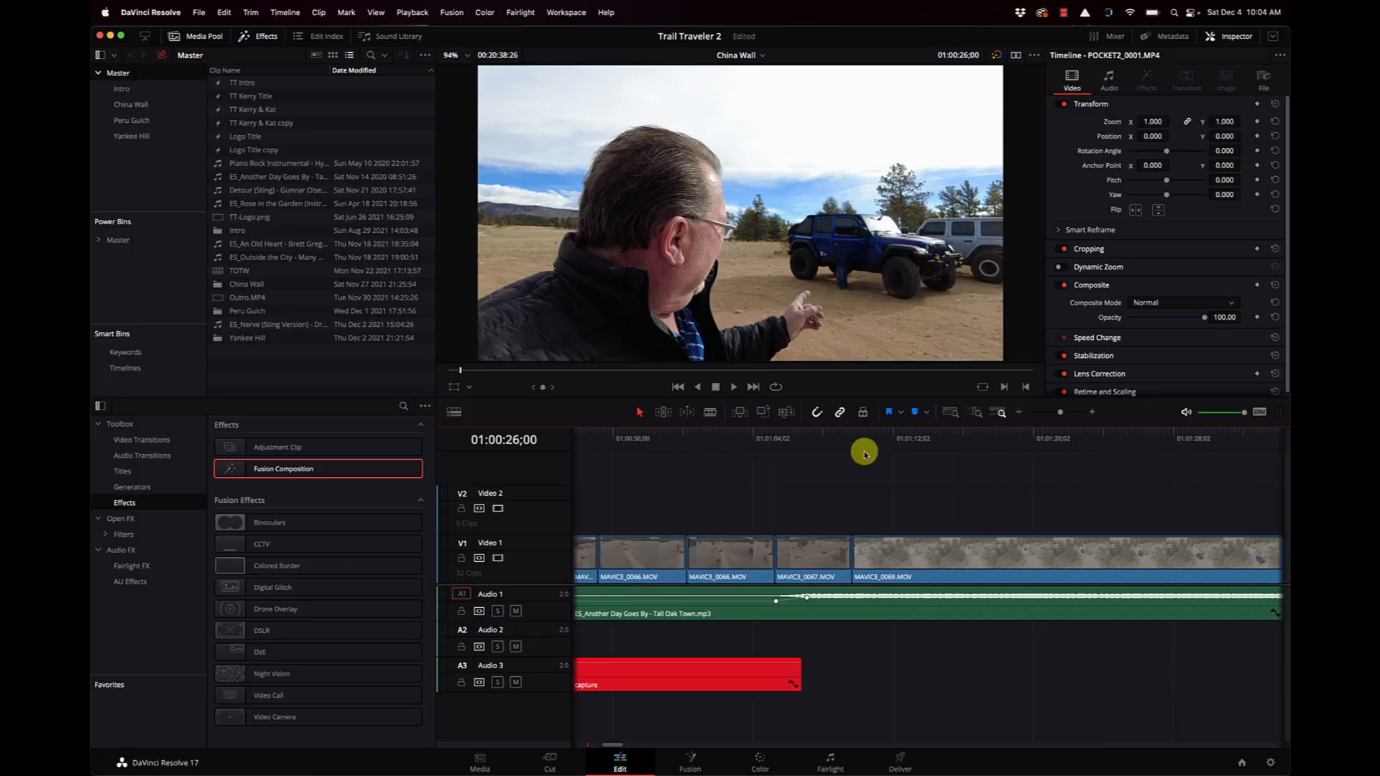
Play the MAVIC3_0073.MOV clip in the China Wall timeline from its start at 01:02:09;17 and return the playhead there.
{"action": "scroll", "coordinate": [865, 453], "scroll_direction": "right", "scroll_amount": 3}
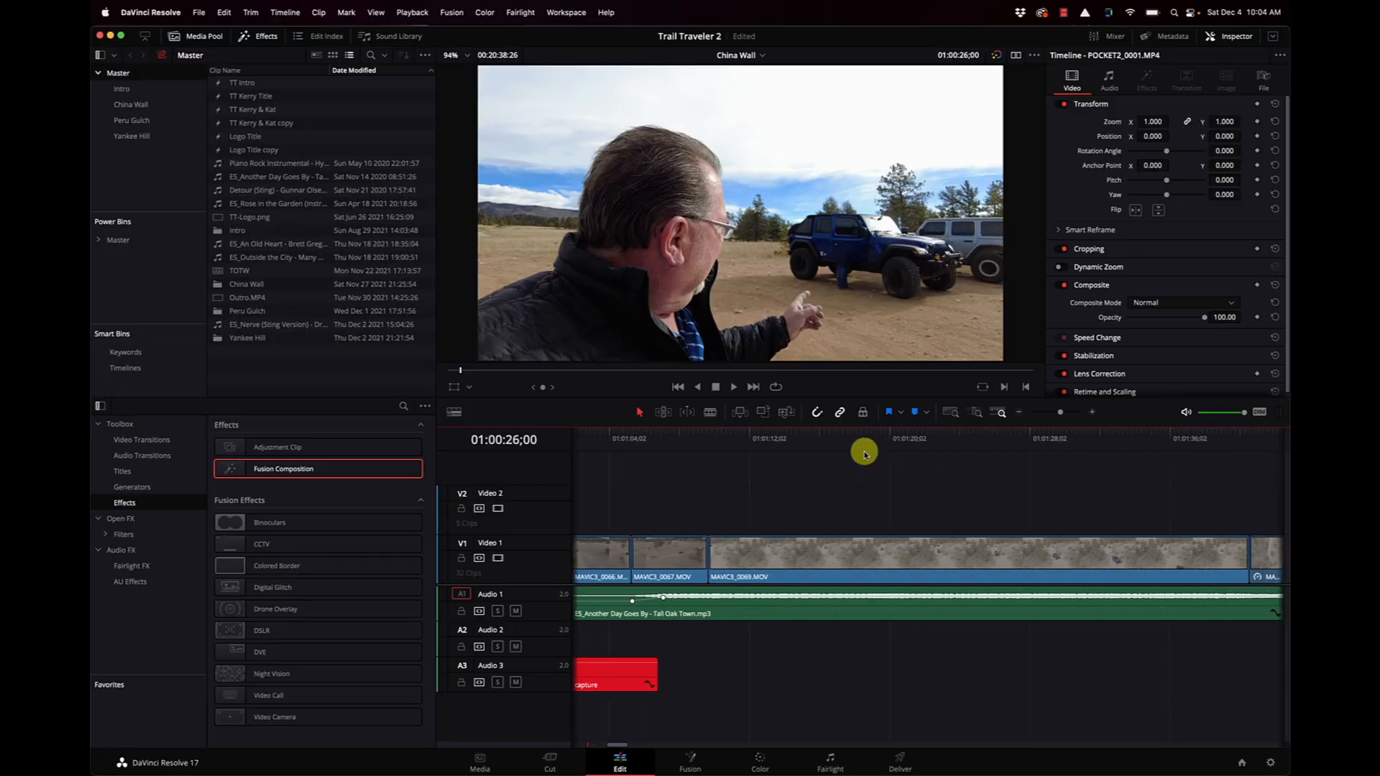
{"action": "scroll", "coordinate": [865, 452], "scroll_direction": "right", "scroll_amount": 20}
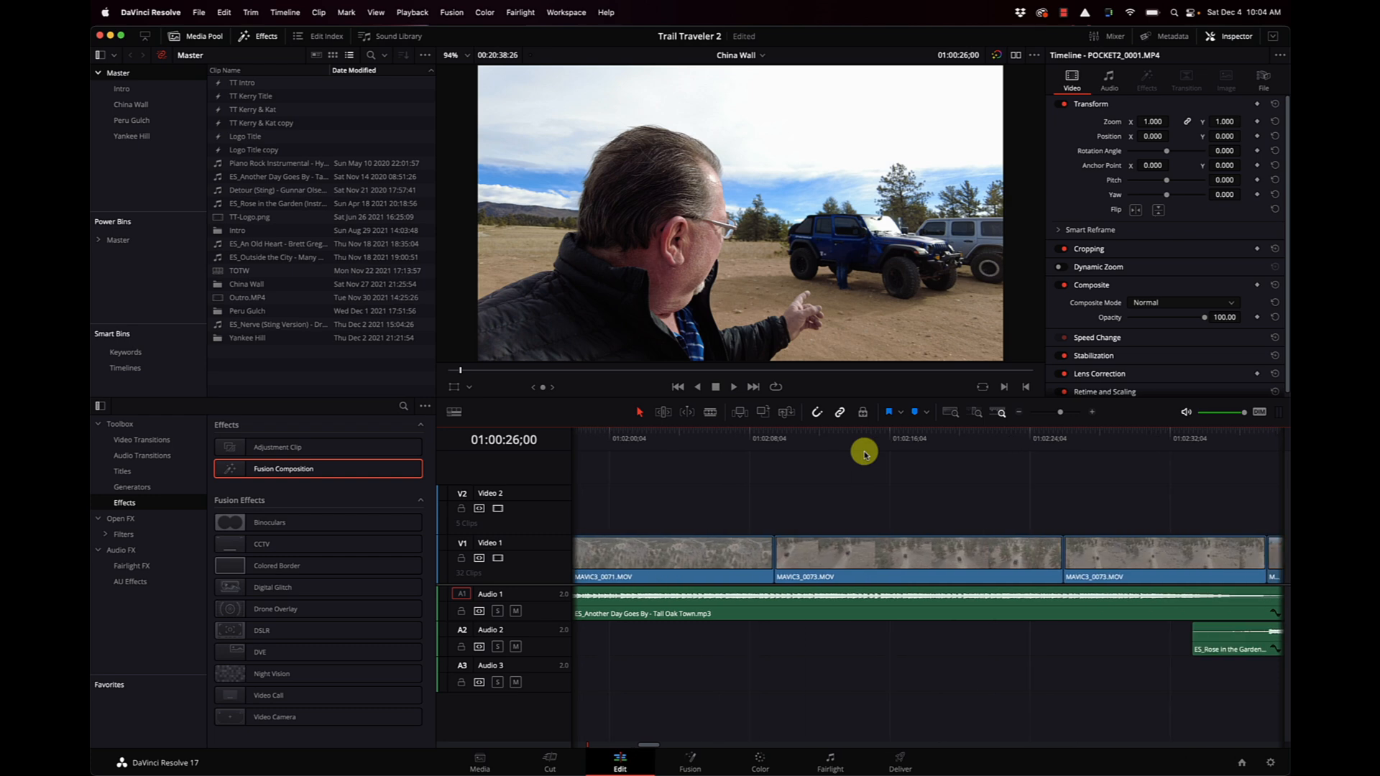
{"action": "left_click", "coordinate": [875, 447]}
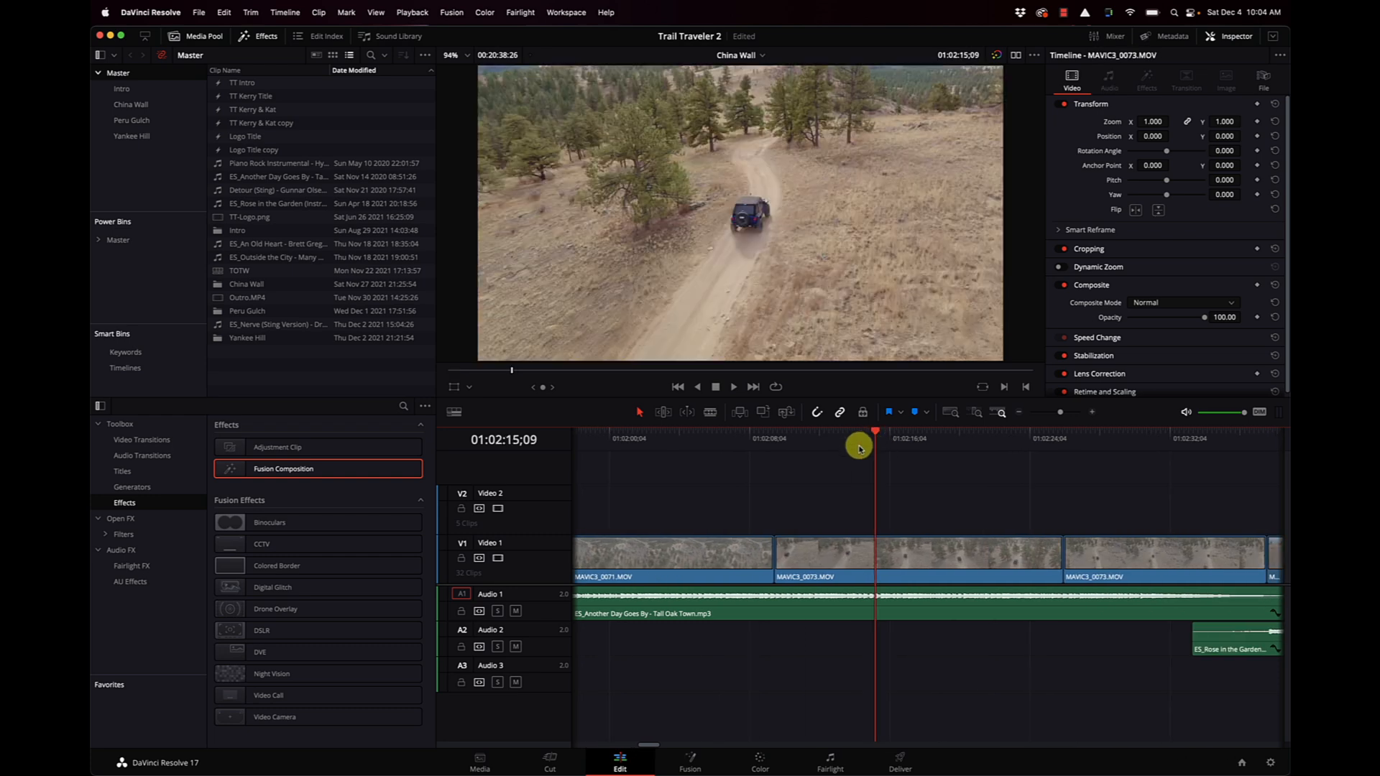
{"action": "left_click", "coordinate": [773, 446]}
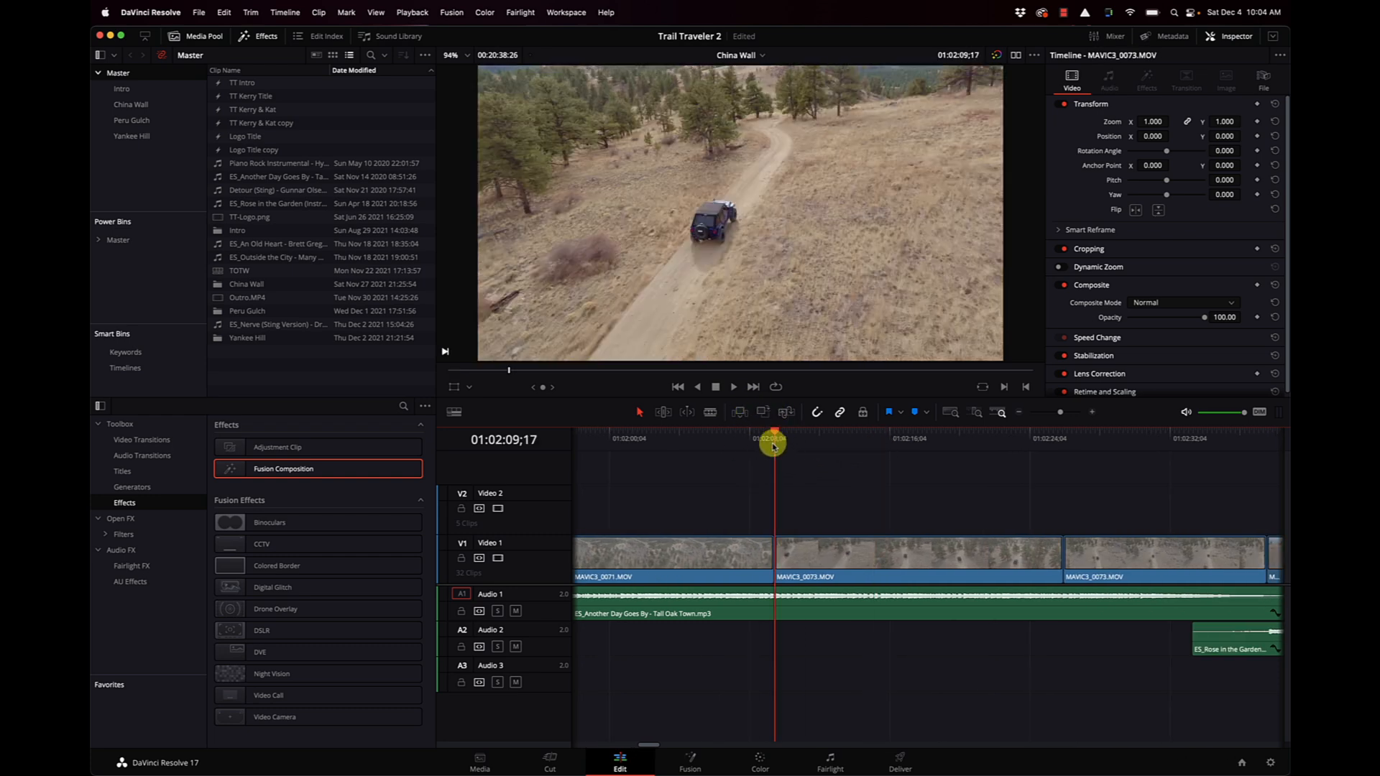
{"action": "key", "text": "space"}
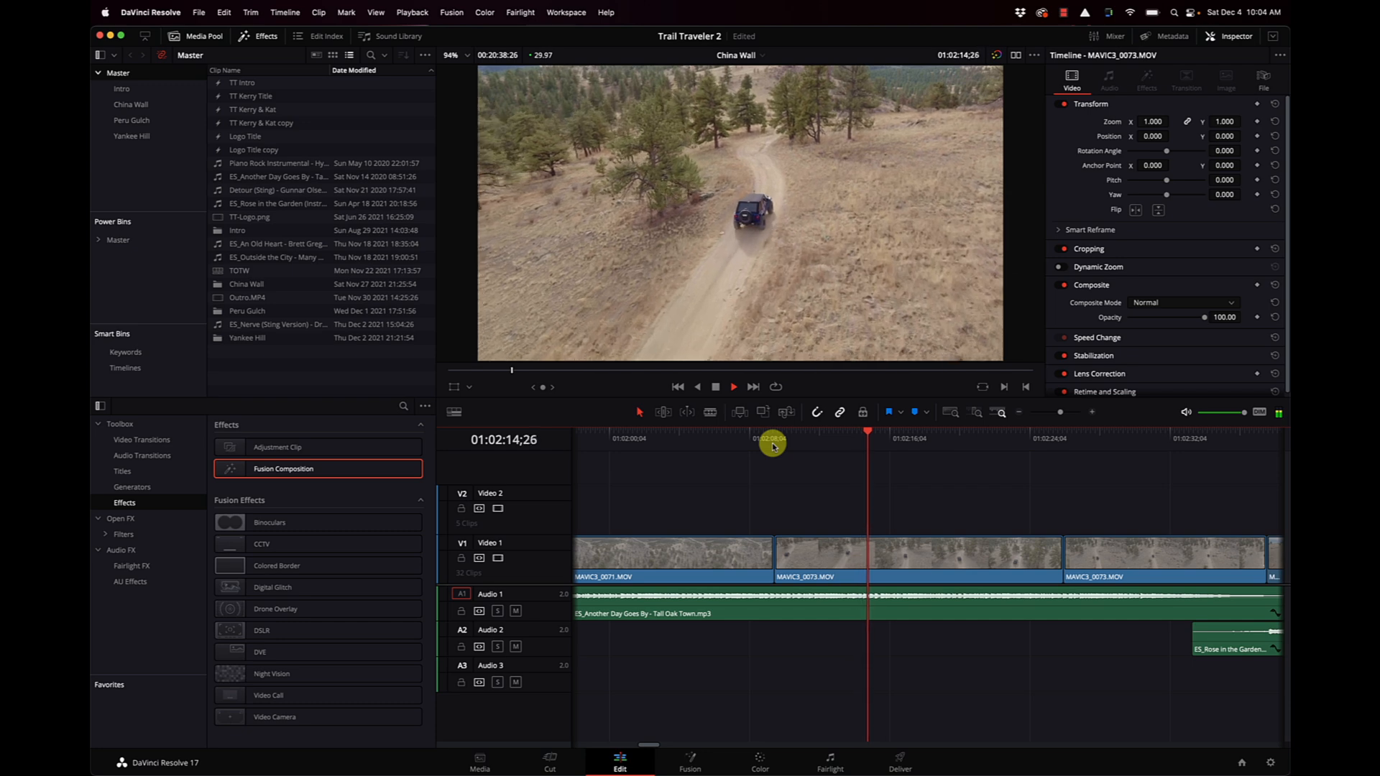
{"action": "left_click", "coordinate": [773, 440]}
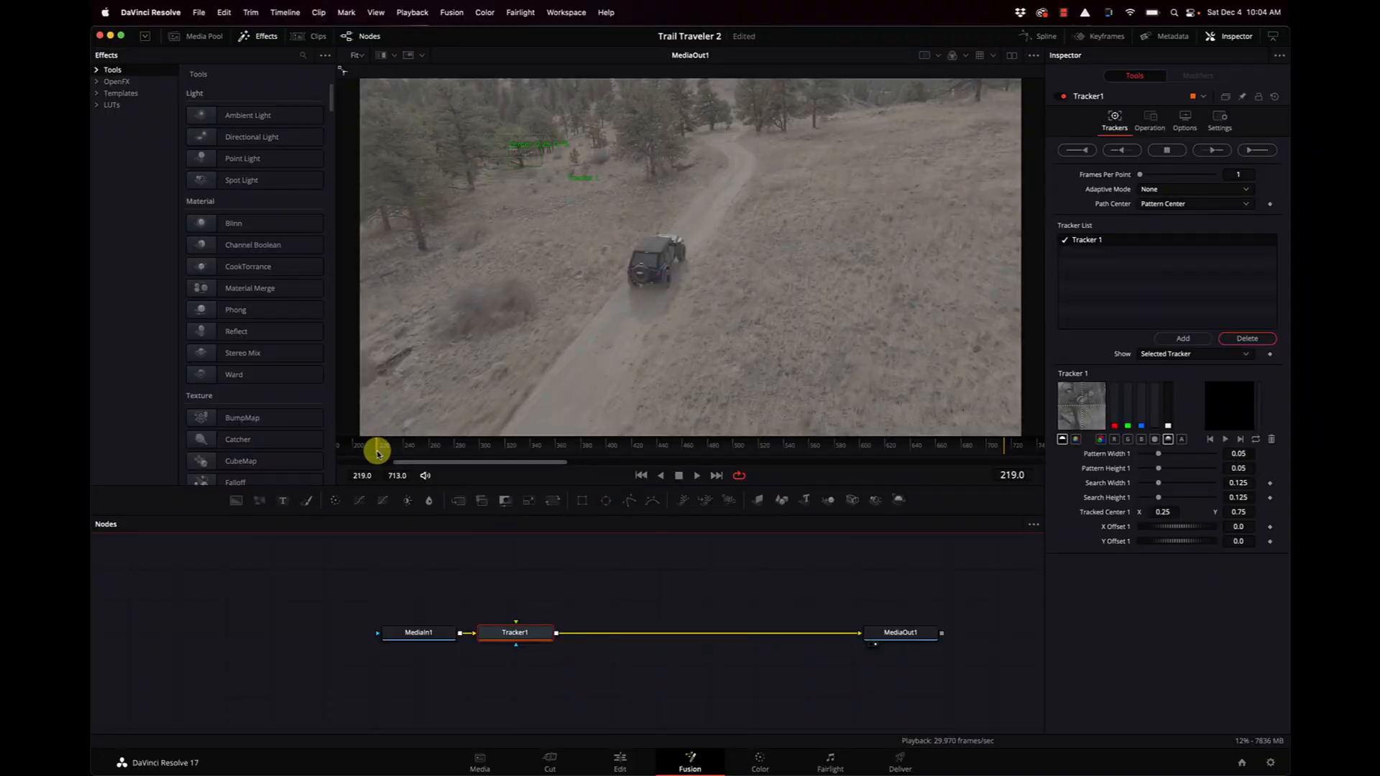
At the clip's first frame, fit Tracker 1 over the jeep's rear right corner and a new, tightened Tracker 2 over its rear left.
{"action": "left_click", "coordinate": [376, 447]}
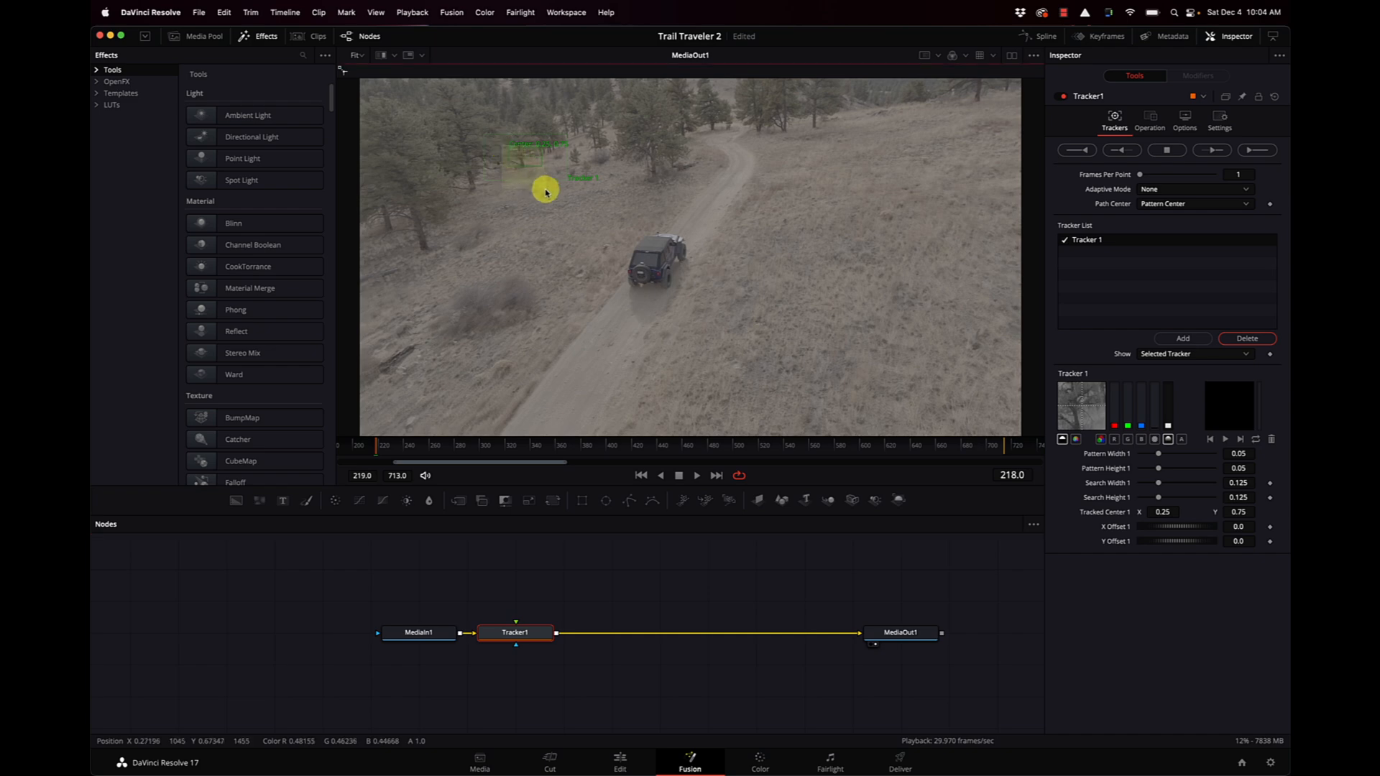
{"action": "left_click_drag", "start_coordinate": [510, 152], "coordinate": [668, 284]}
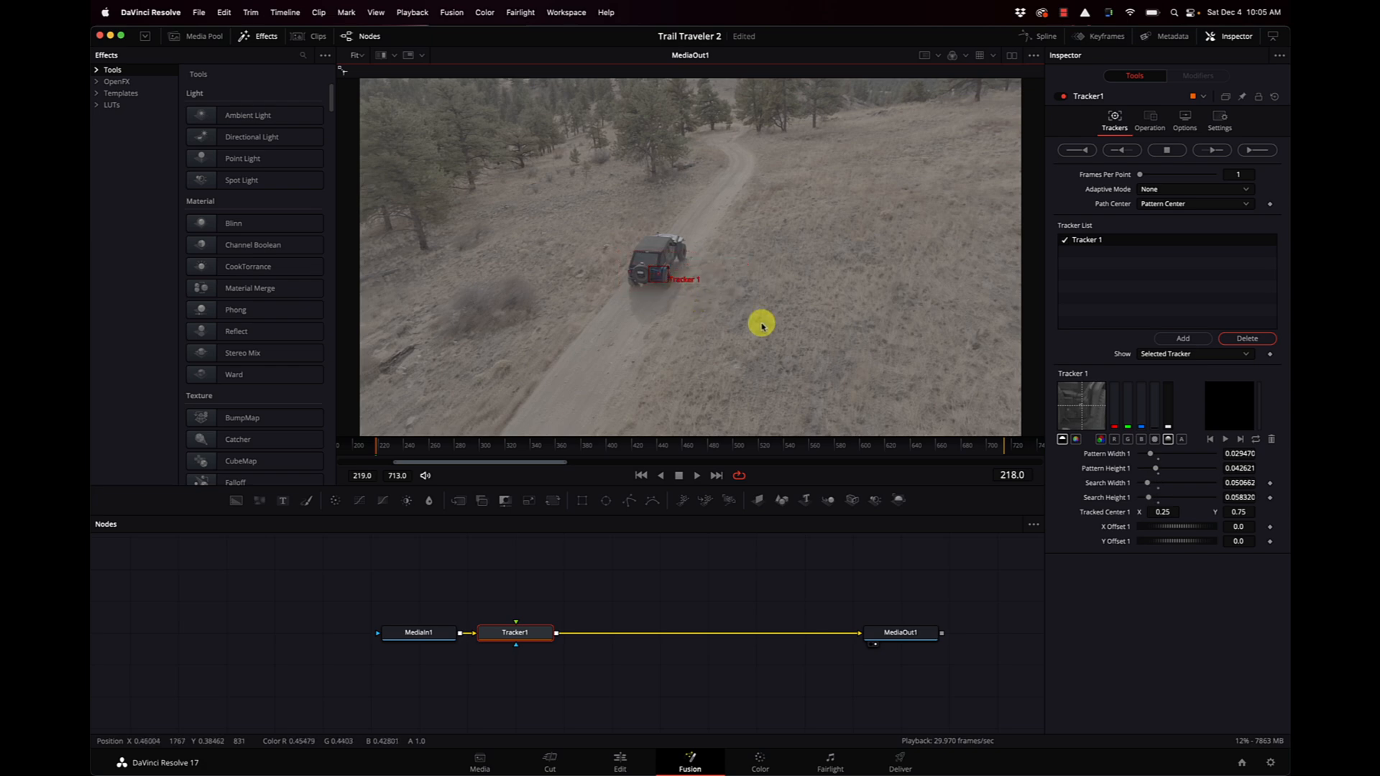
{"action": "left_click", "coordinate": [1182, 341]}
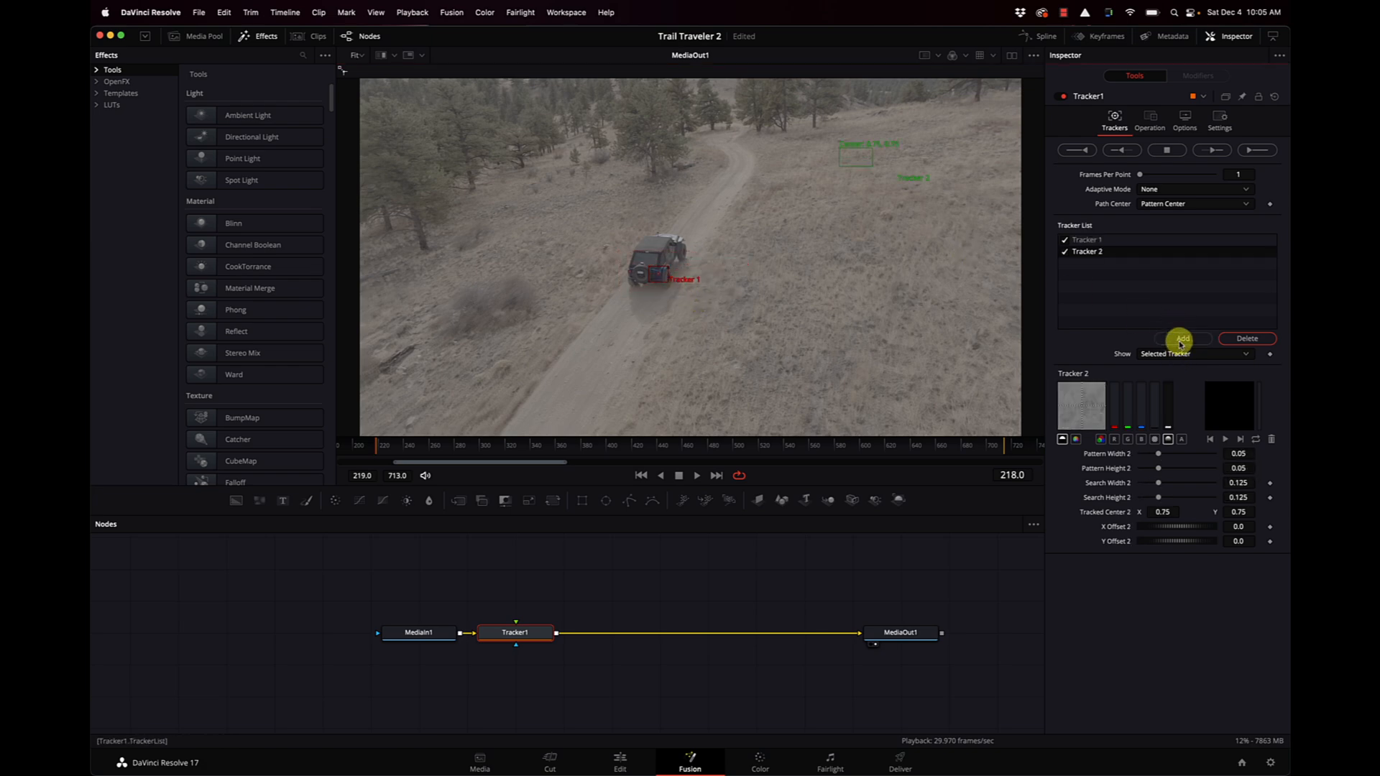
{"action": "left_click_drag", "start_coordinate": [840, 151], "coordinate": [635, 282]}
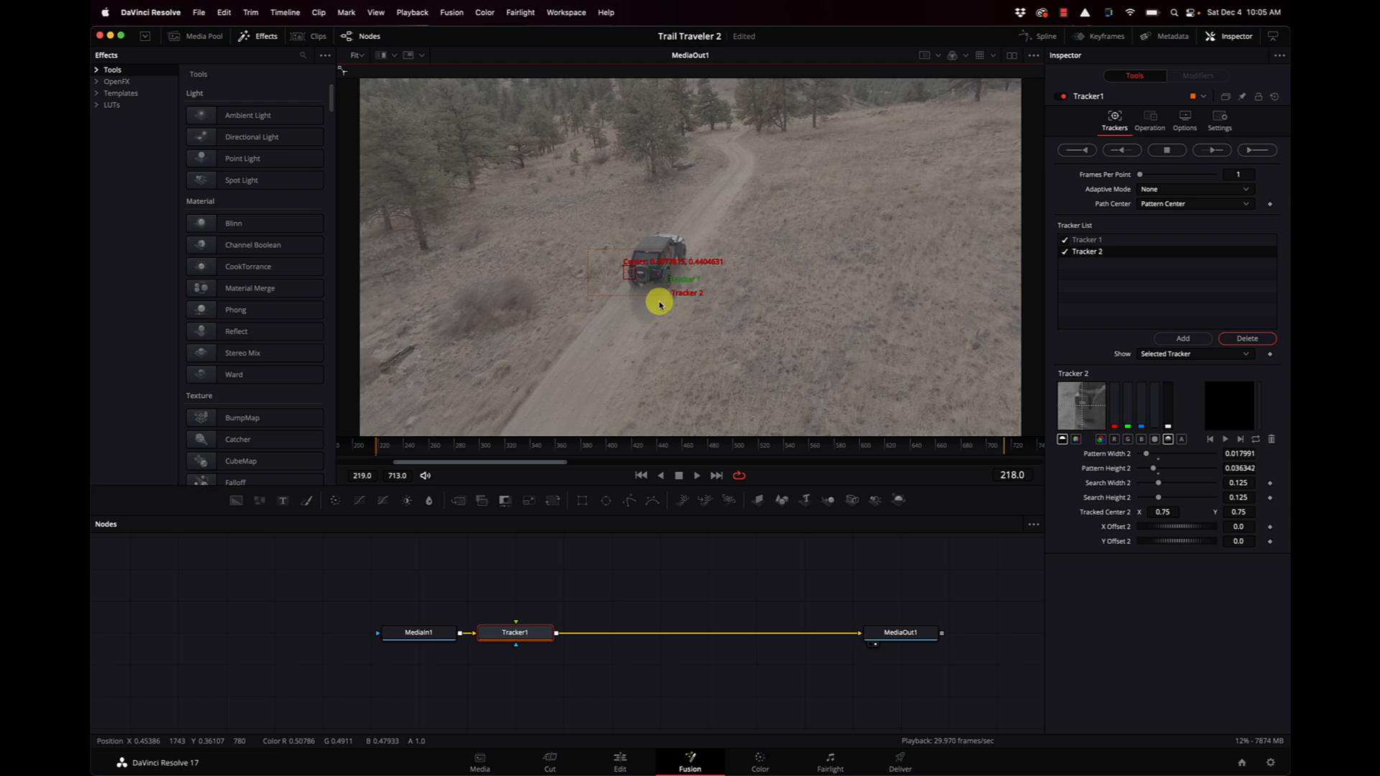
{"action": "left_click_drag", "start_coordinate": [670, 298], "coordinate": [640, 283]}
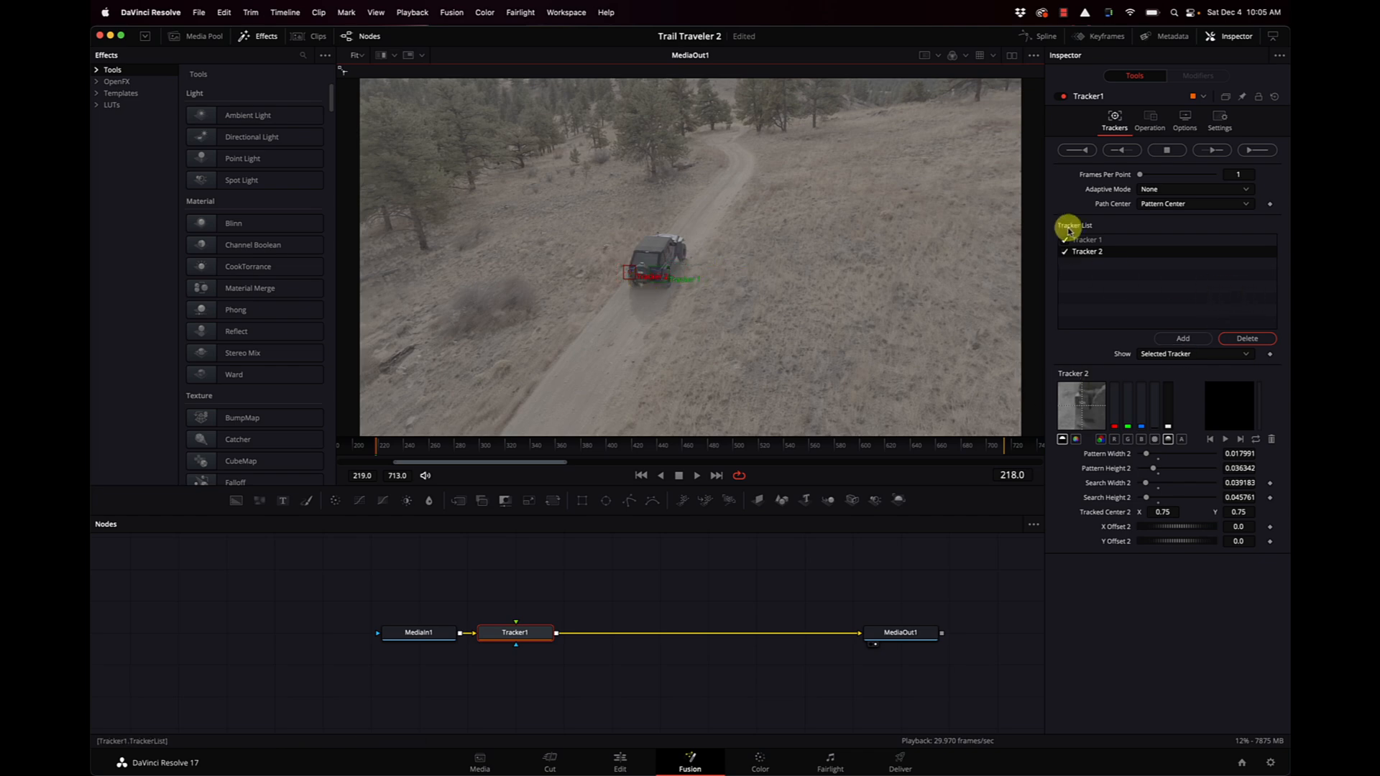
Set the tracker's adaptive mode to Best match, track the jeep forward through the clip, and return to frame 219.
{"action": "left_click", "coordinate": [1153, 191]}
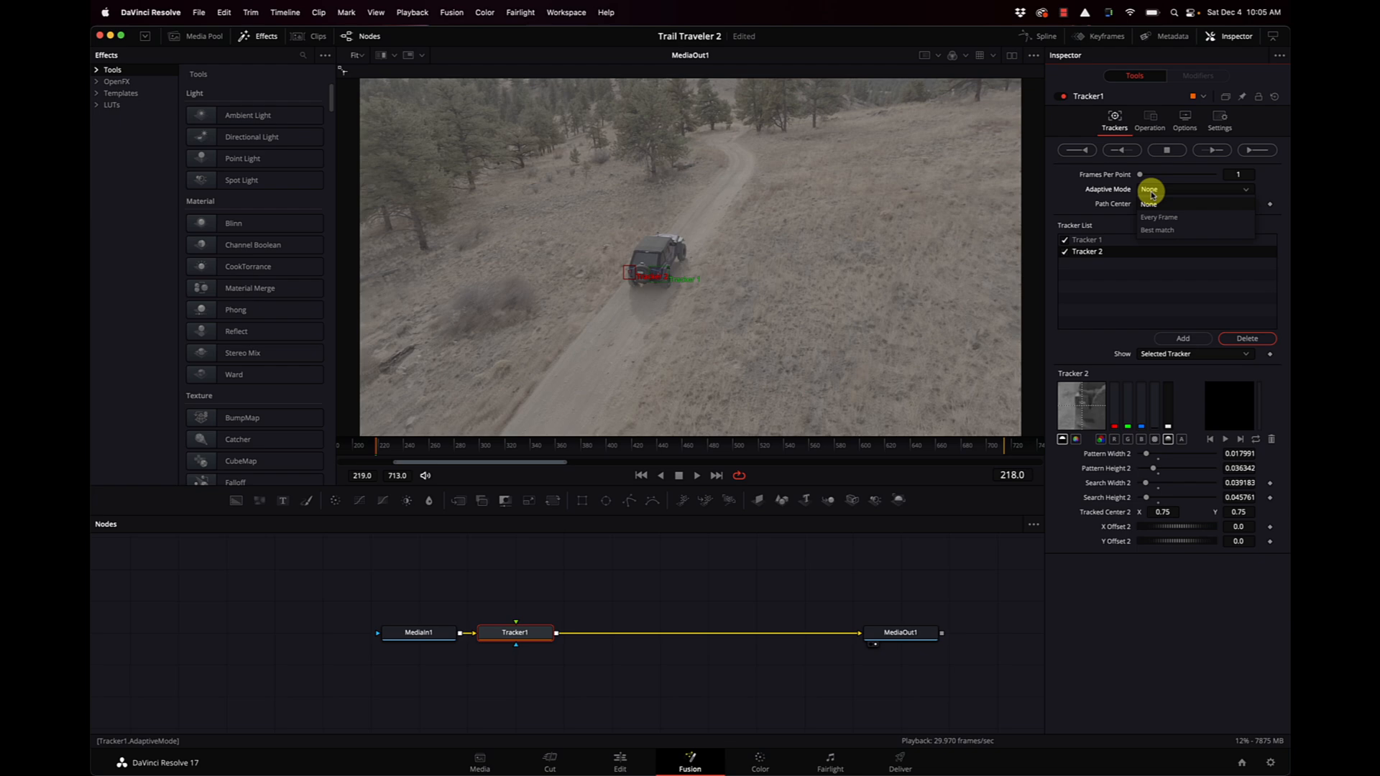
{"action": "left_click", "coordinate": [1164, 230]}
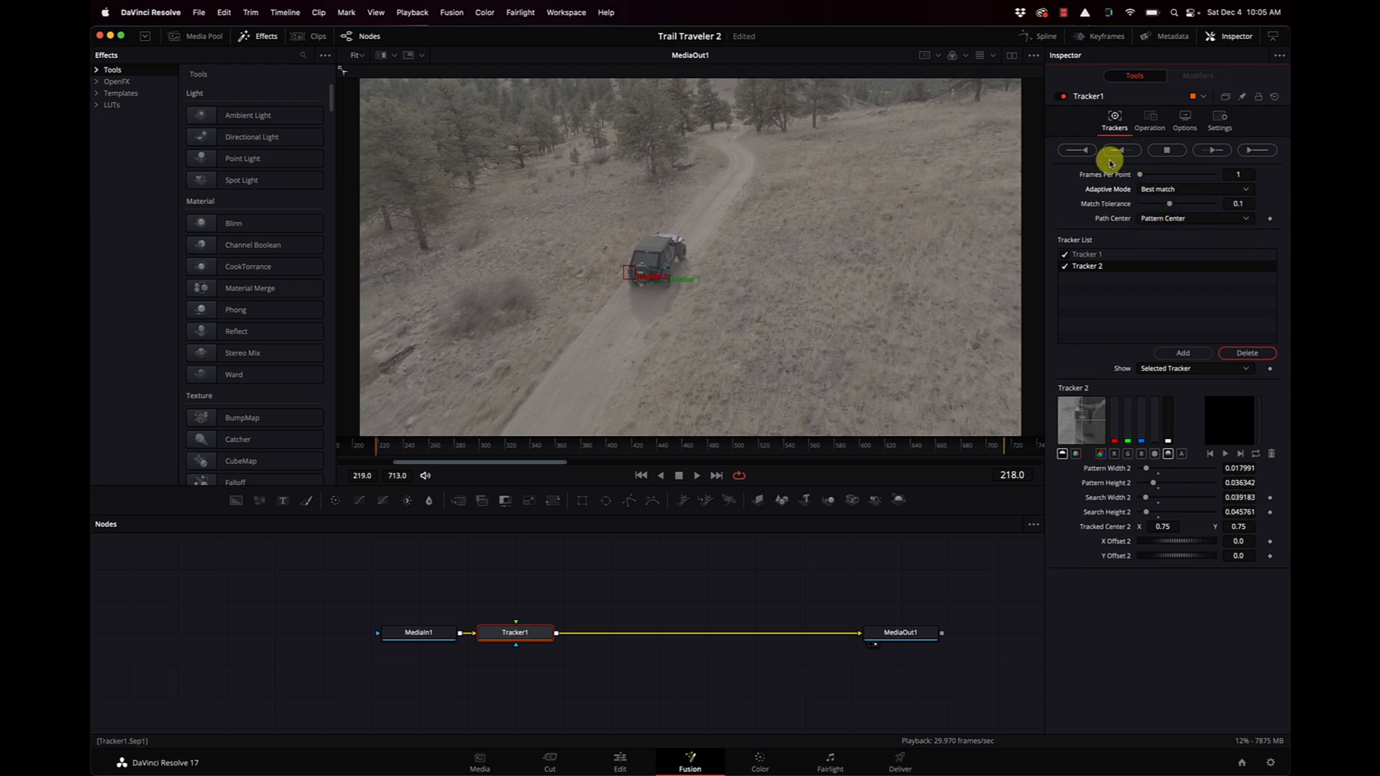
{"action": "left_click", "coordinate": [1212, 149]}
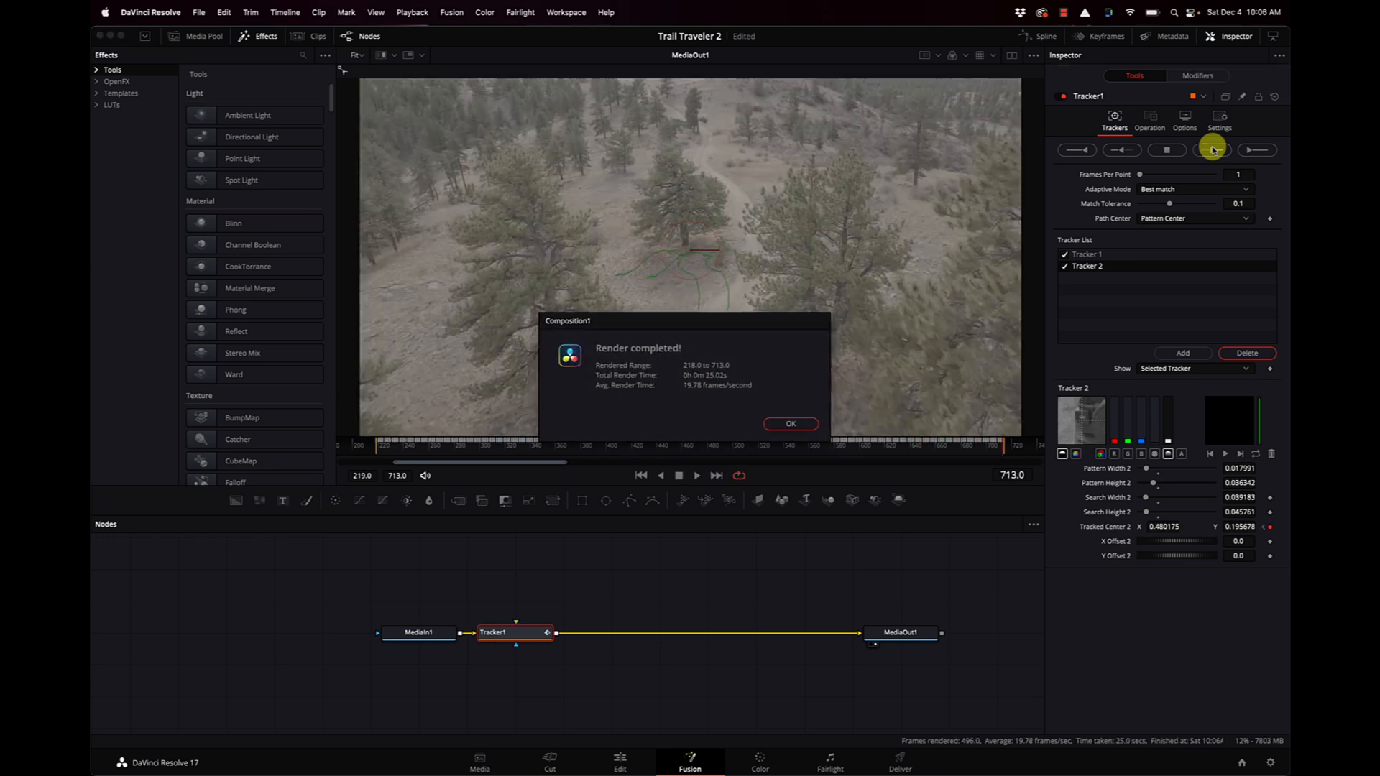
{"action": "left_click", "coordinate": [793, 424]}
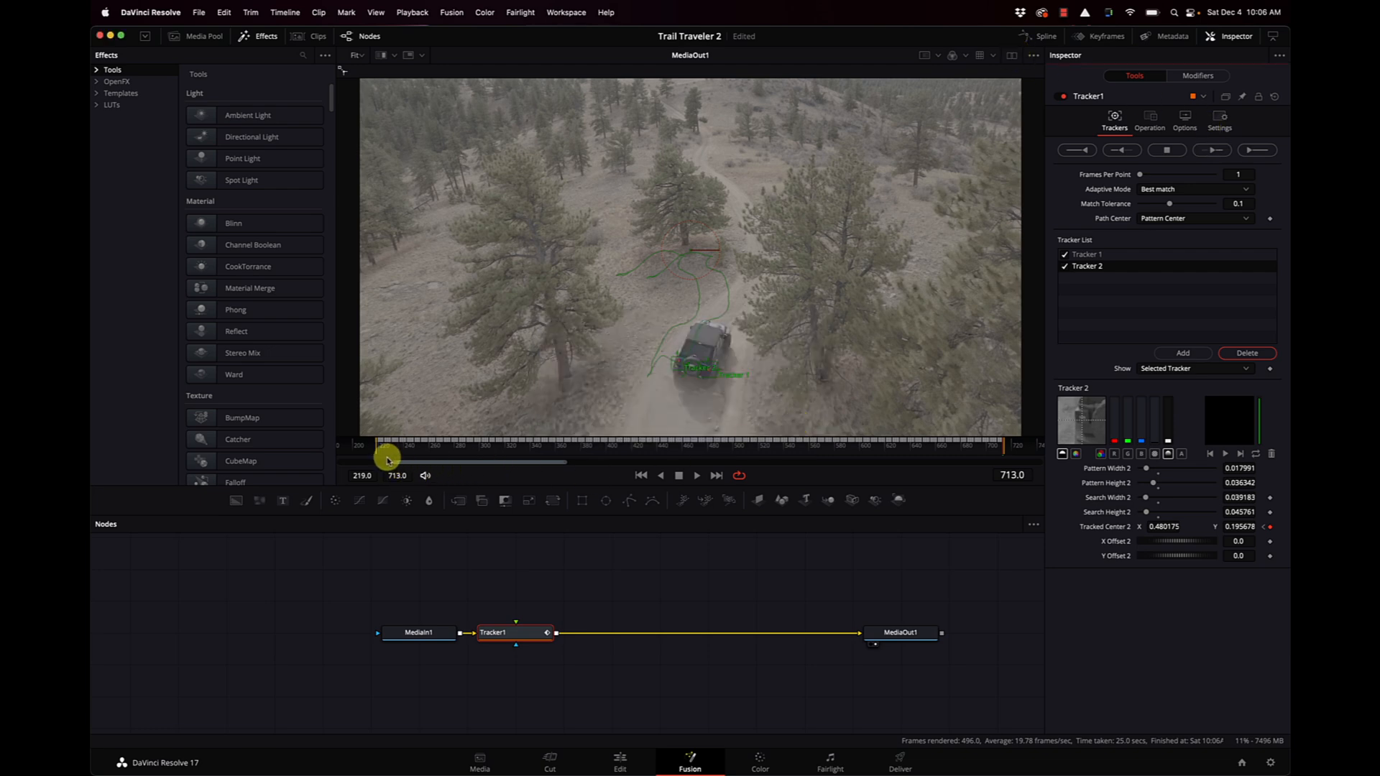
{"action": "left_click_drag", "start_coordinate": [385, 451], "coordinate": [377, 453]}
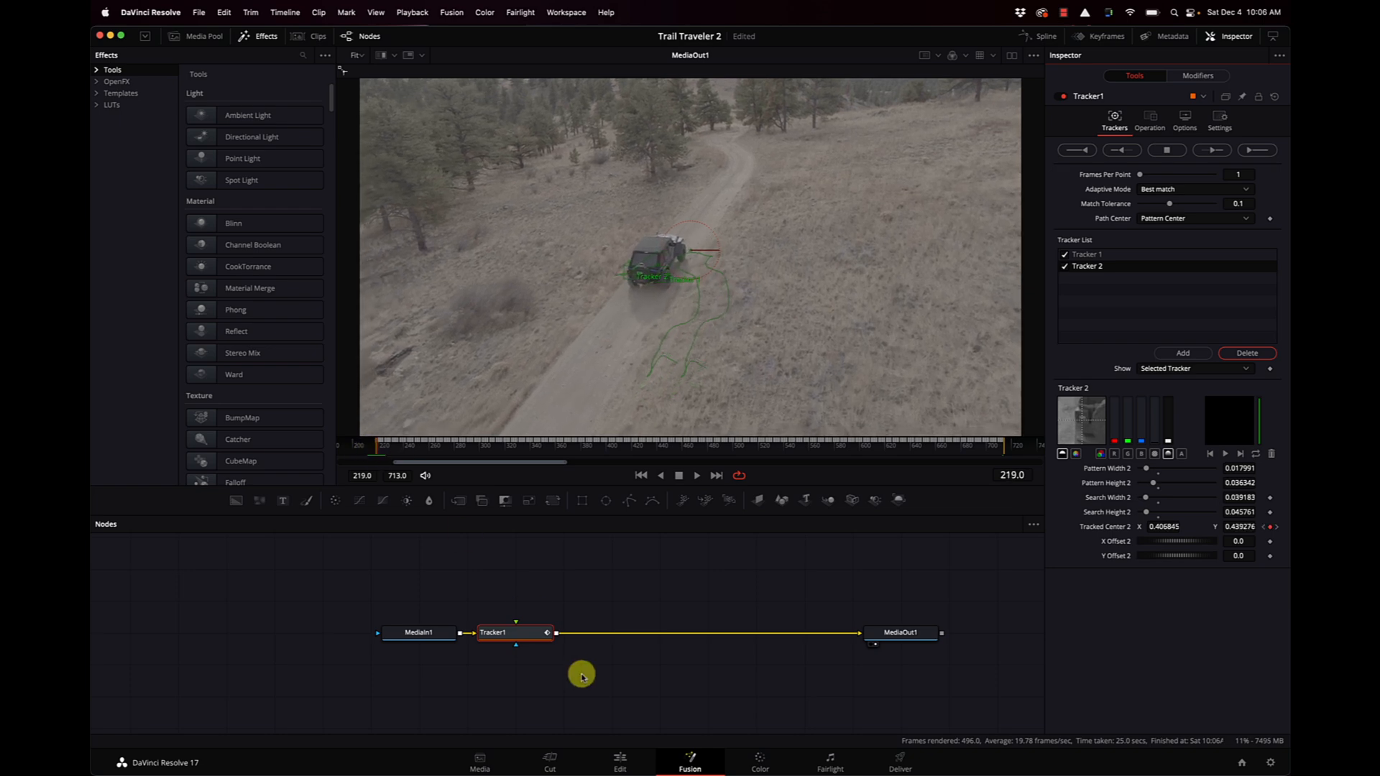
Move Tracker1 midway between MediaIn1 and MediaOut1, and add an unconnected Text 3D node above MediaIn1 reading "Trail Traveler".
{"action": "left_click_drag", "start_coordinate": [524, 635], "coordinate": [659, 668]}
{"action": "left_click", "coordinate": [401, 564]}
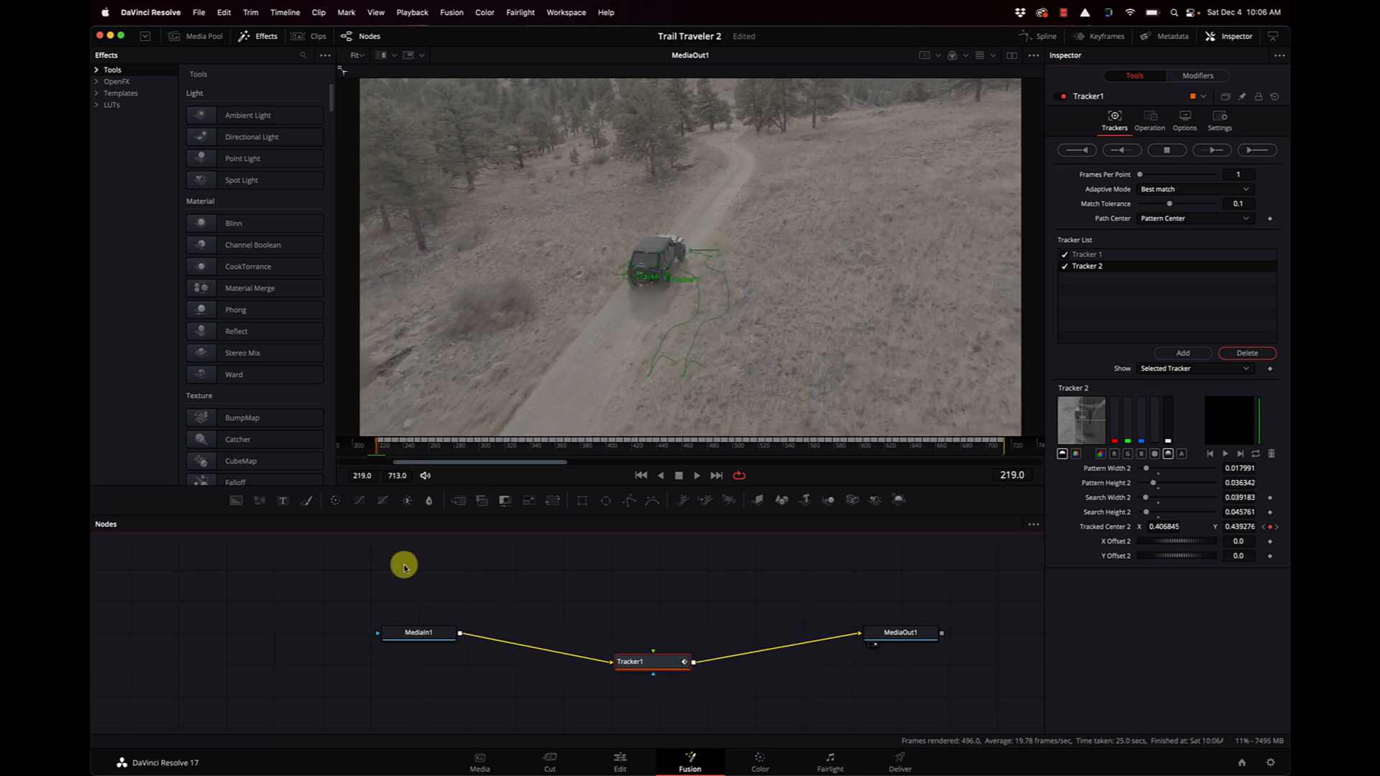
{"action": "key", "text": "shift+space"}
{"action": "type", "text": "track"}
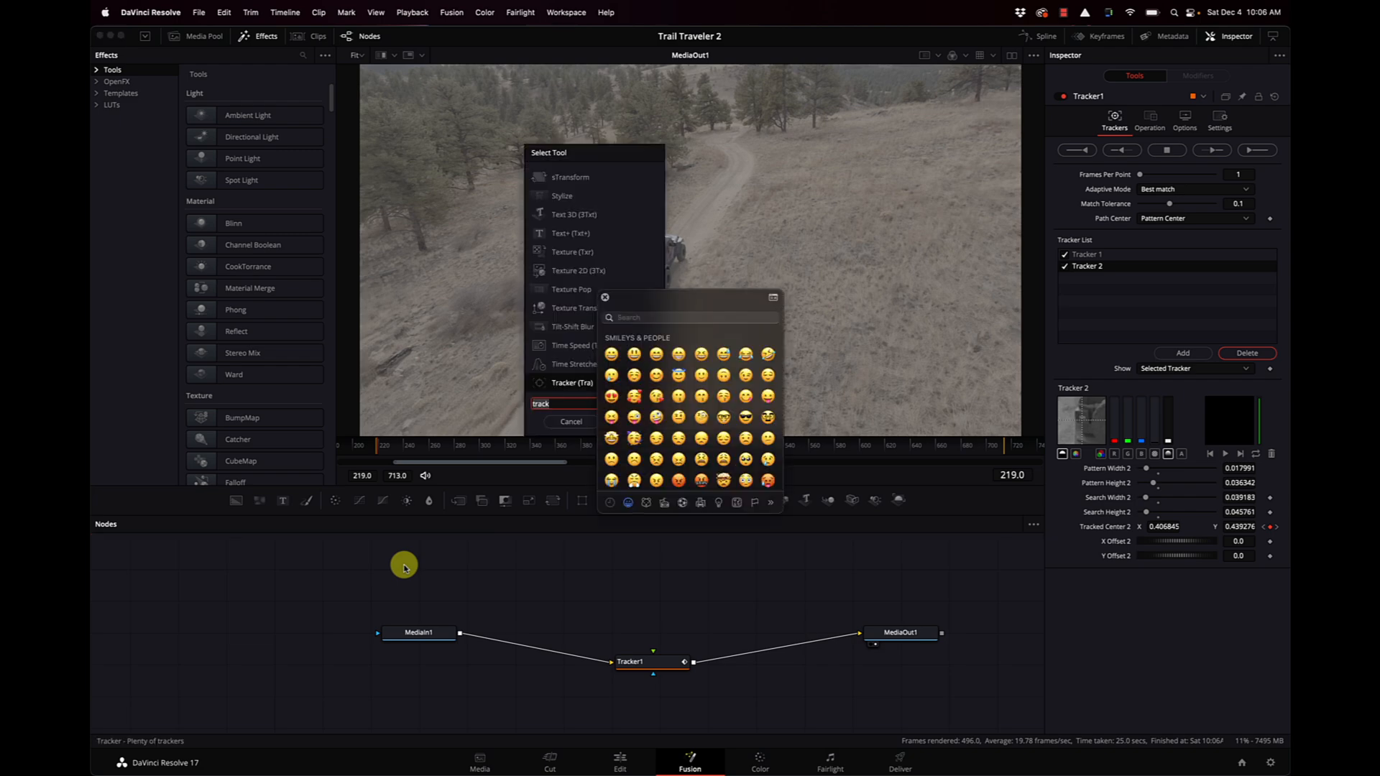
{"action": "left_click", "coordinate": [606, 297]}
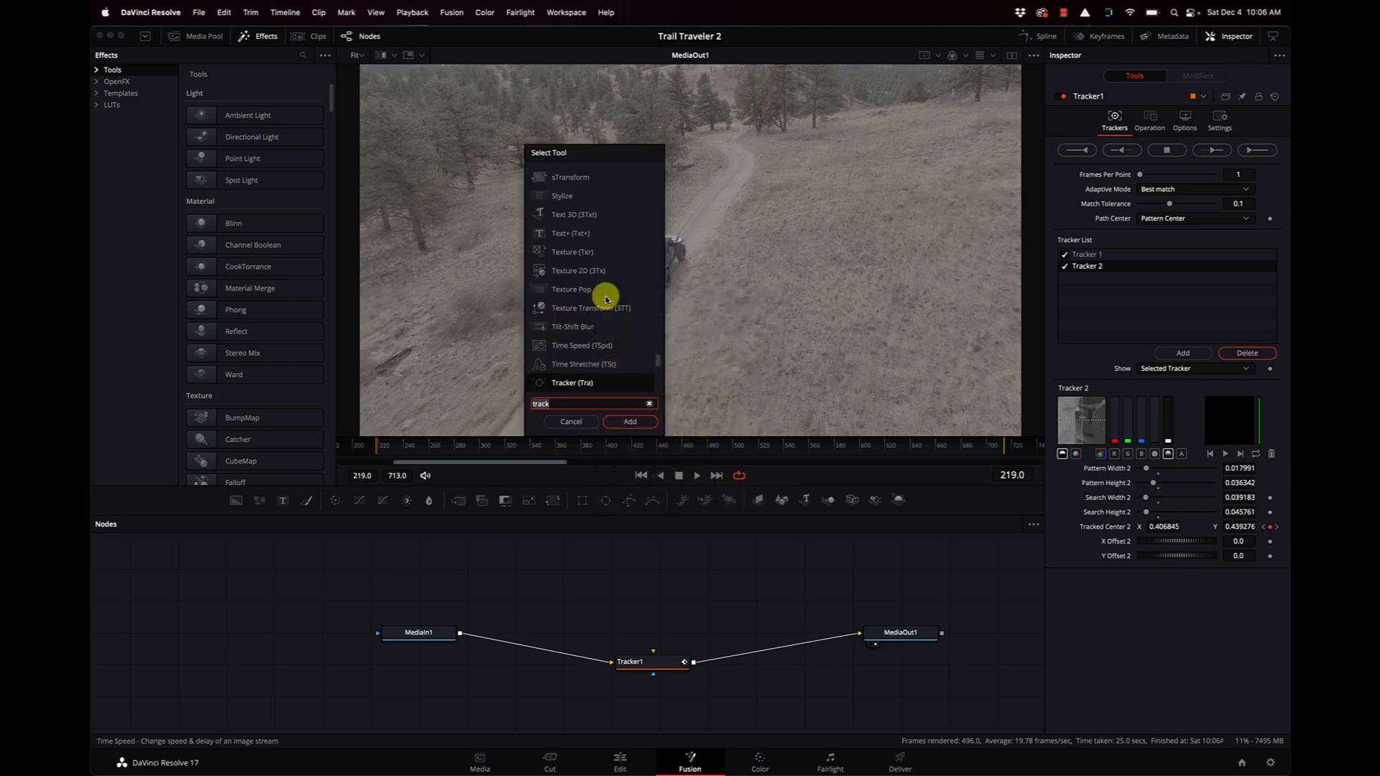
{"action": "type", "text": "text 3d"}
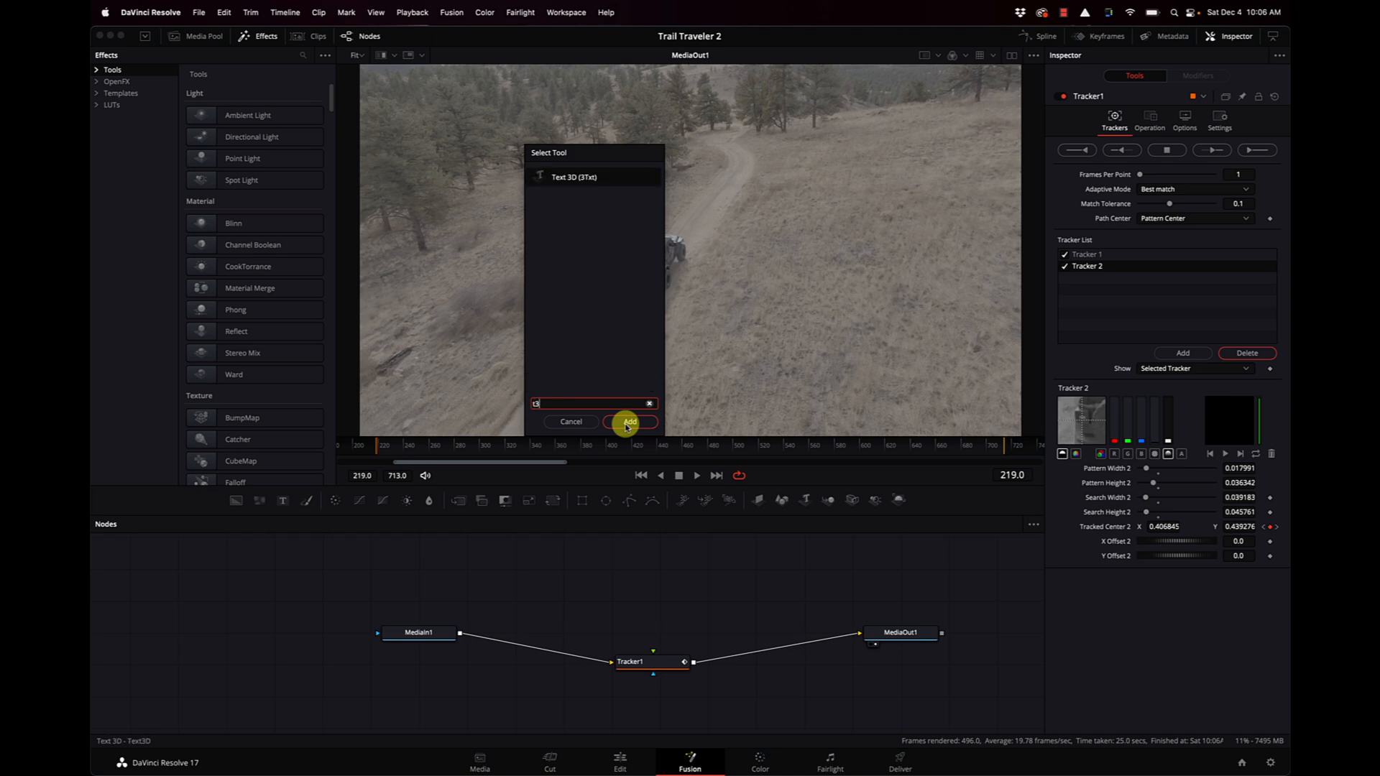
{"action": "left_click", "coordinate": [626, 426]}
{"action": "left_click_drag", "start_coordinate": [373, 562], "coordinate": [465, 565]}
{"action": "left_click", "coordinate": [1094, 197]}
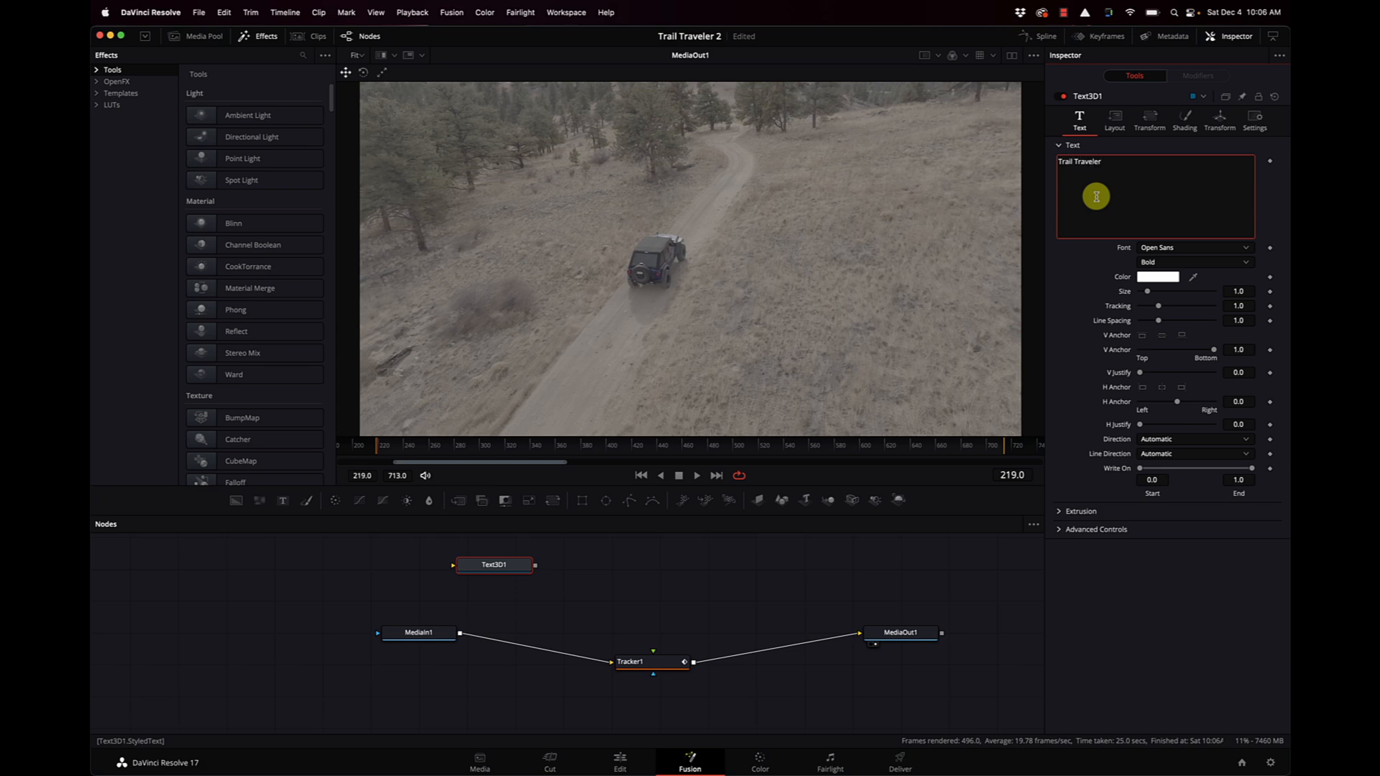
Switch to dual viewers and show the Text3D1 node in the empty viewer beside MediaOut1.
{"action": "left_click", "coordinate": [492, 566]}
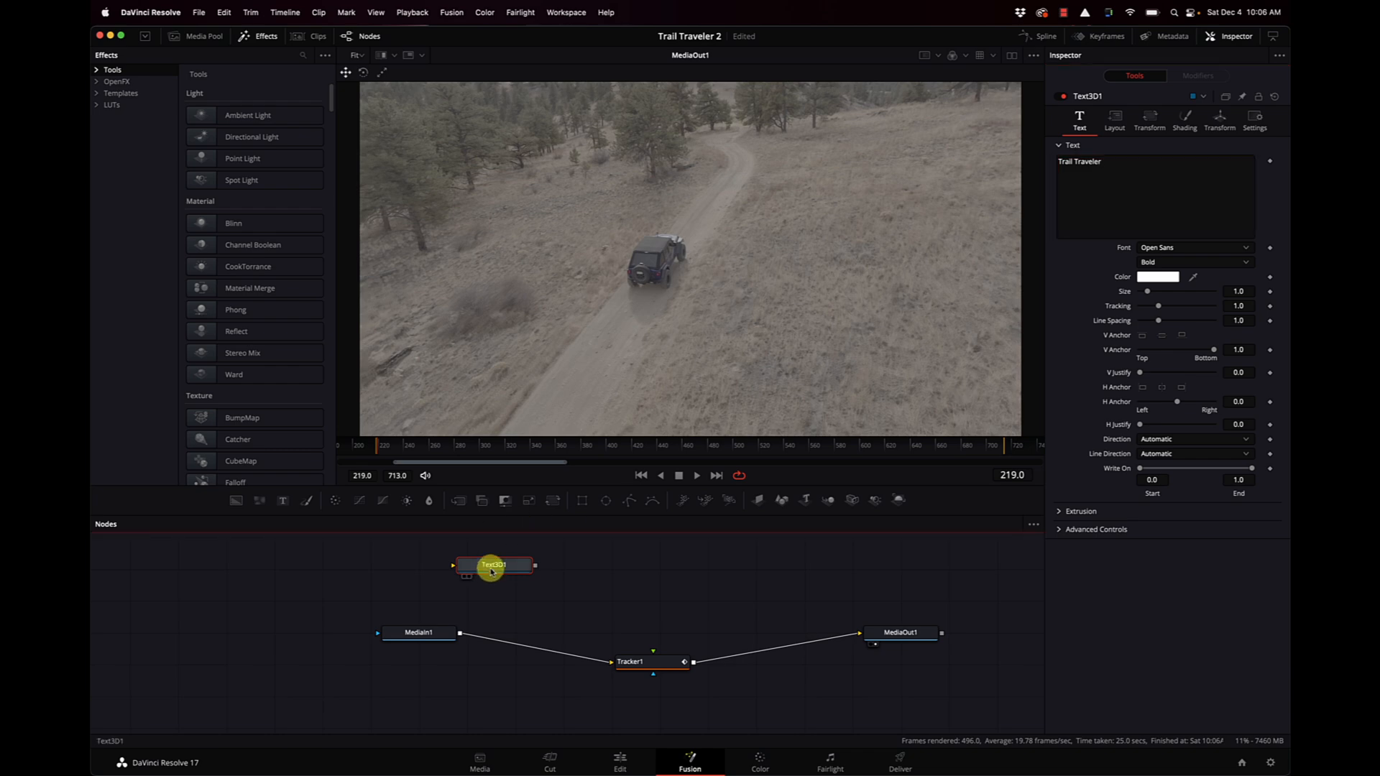
{"action": "left_click", "coordinate": [1062, 529]}
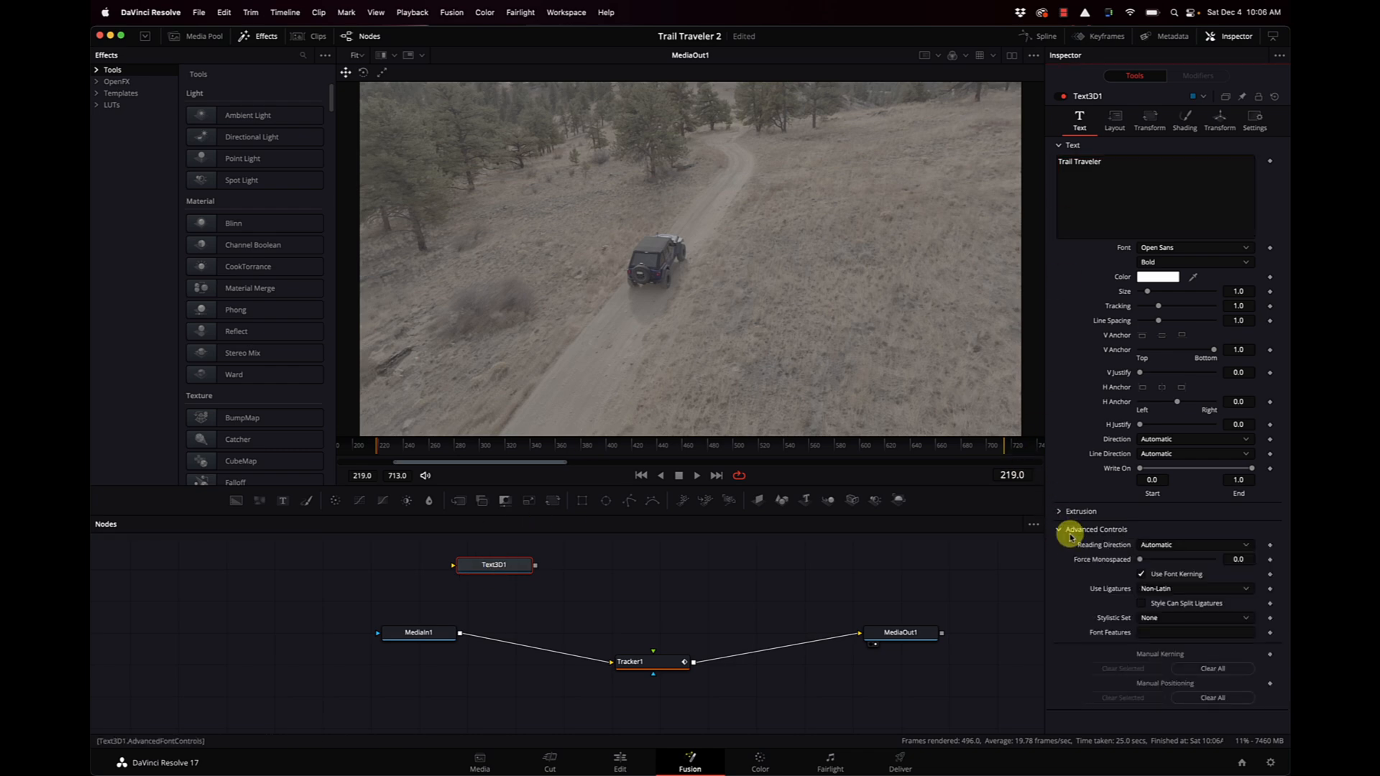
{"action": "left_click", "coordinate": [1011, 56]}
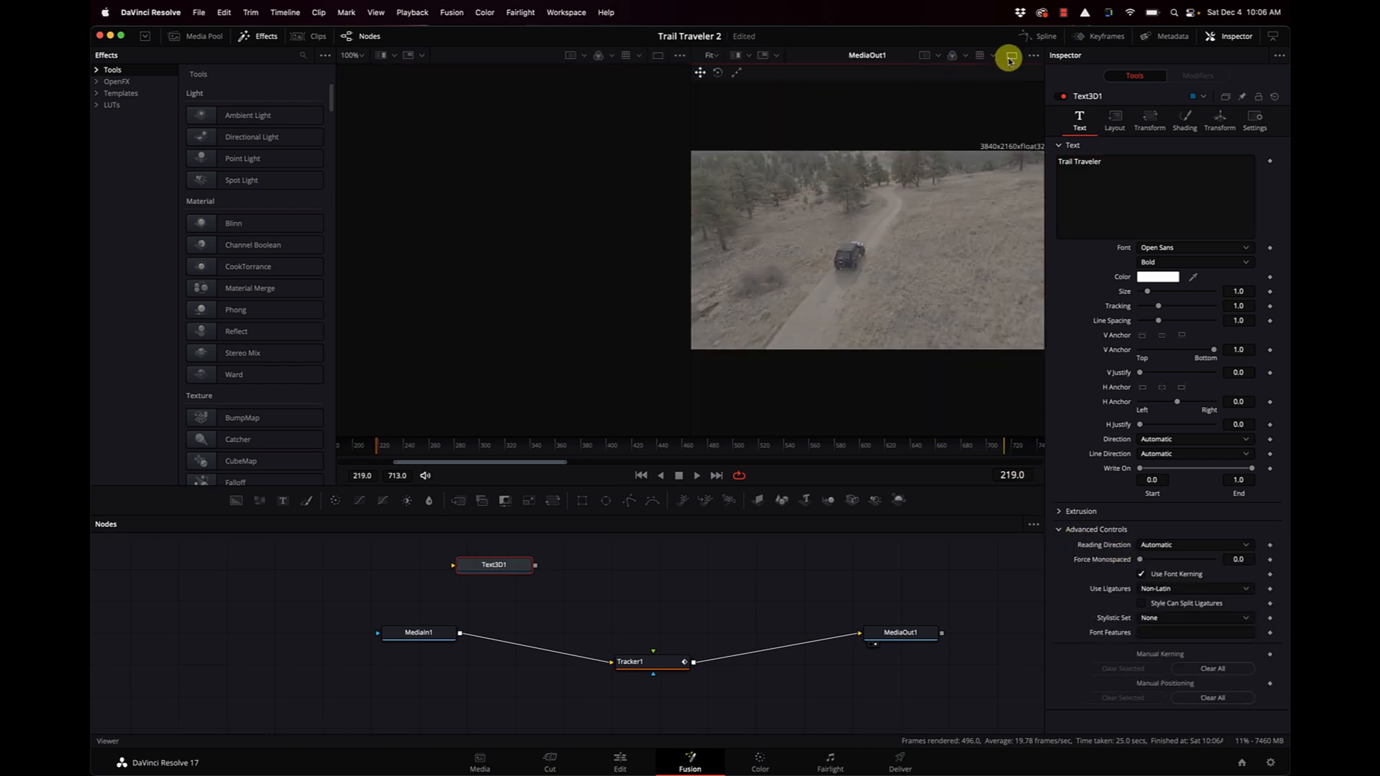
{"action": "key", "text": "1"}
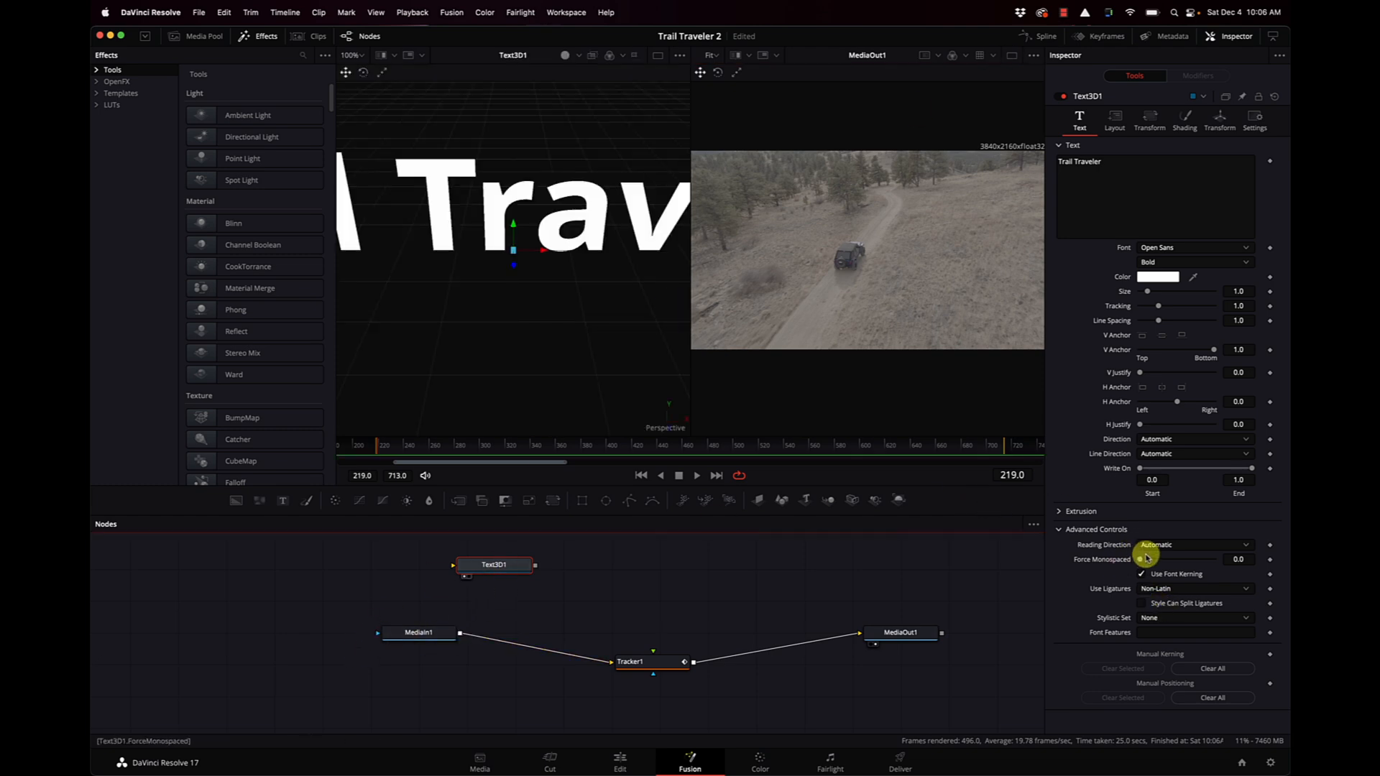
Give the 3D text an extrusion depth of 0.1386, a bevel depth of 0.0315 and a bevel width of 0.0126.
{"action": "left_click", "coordinate": [1062, 512]}
{"action": "left_click_drag", "start_coordinate": [1143, 544], "coordinate": [1189, 542]}
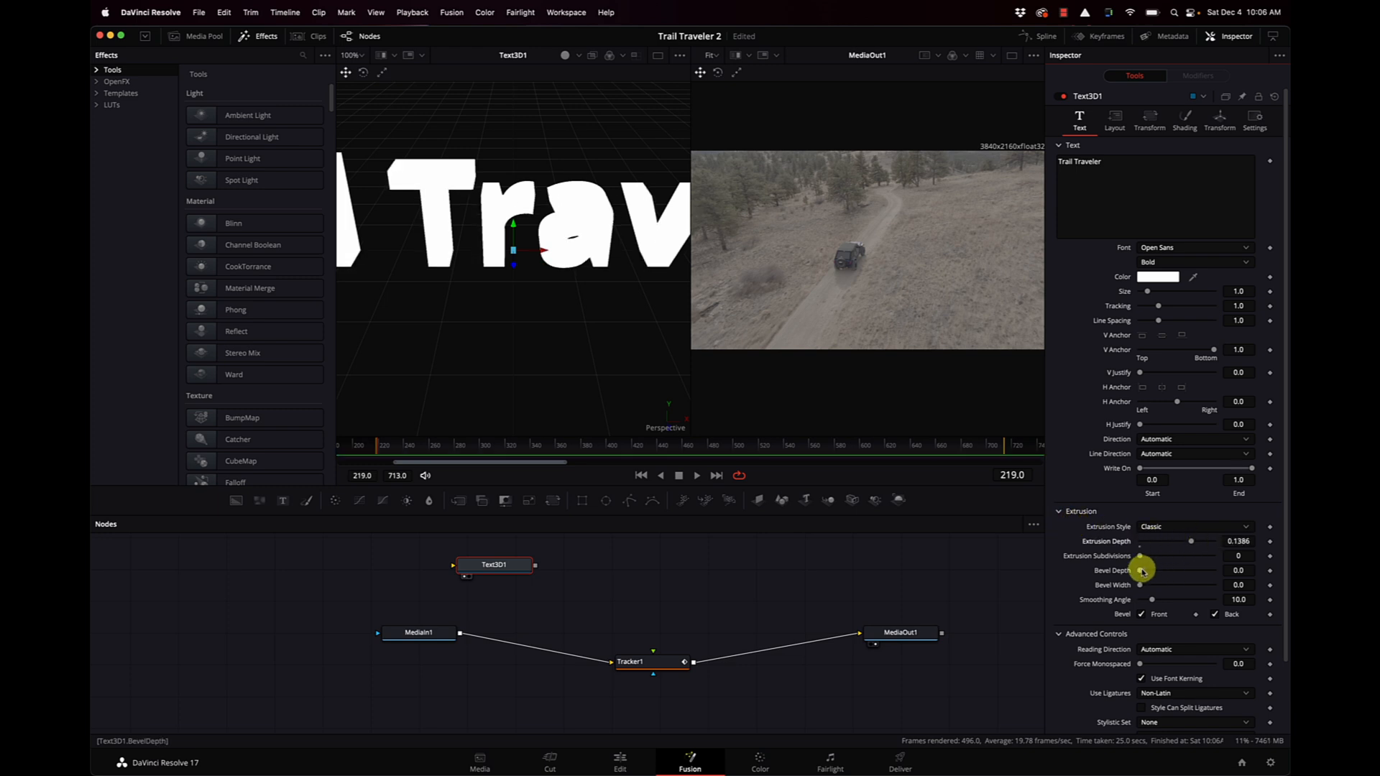
{"action": "left_click_drag", "start_coordinate": [1141, 584], "coordinate": [1149, 589]}
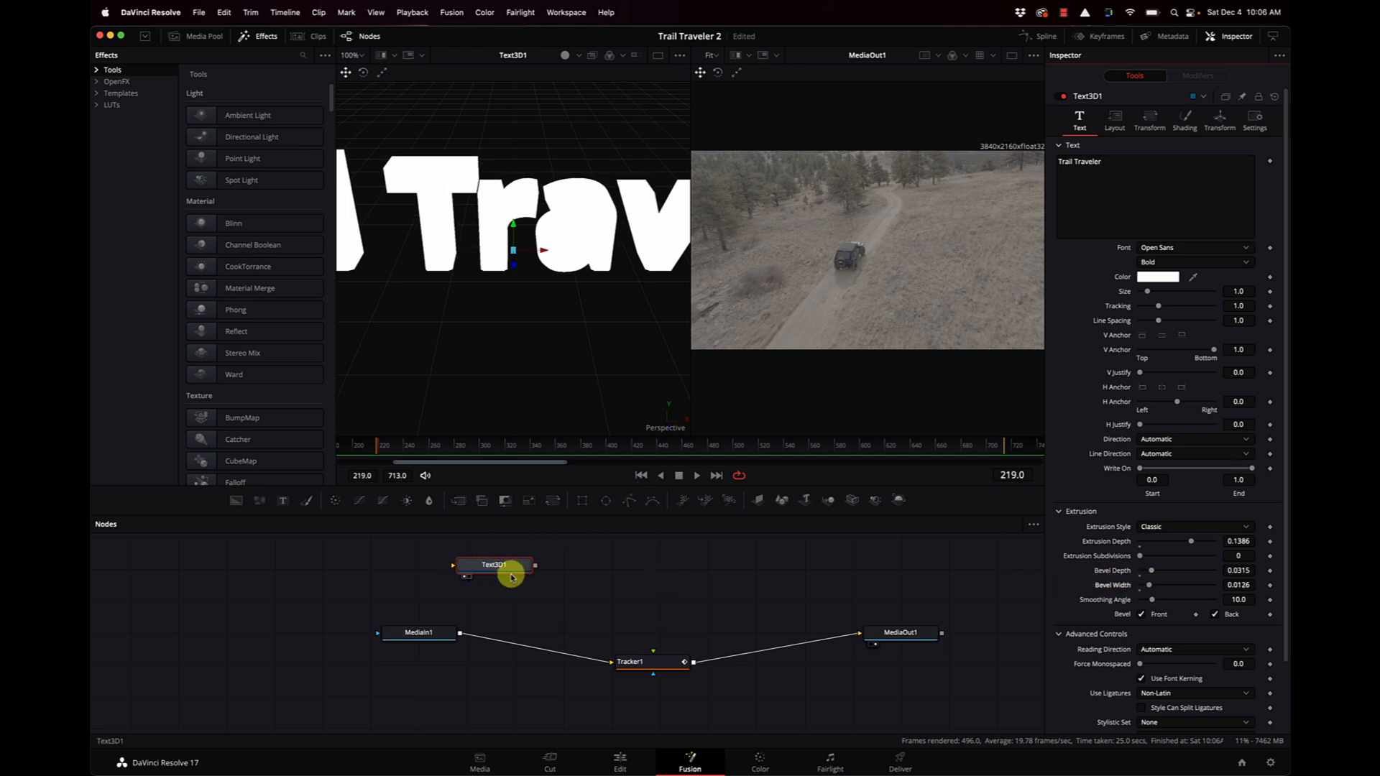
Add a Renderer 3D node after Text3D1 and connect its output to Tracker1's foreground input.
{"action": "left_click_drag", "start_coordinate": [505, 575], "coordinate": [499, 582]}
{"action": "key", "text": "shift+space"}
{"action": "type", "text": "t3"}
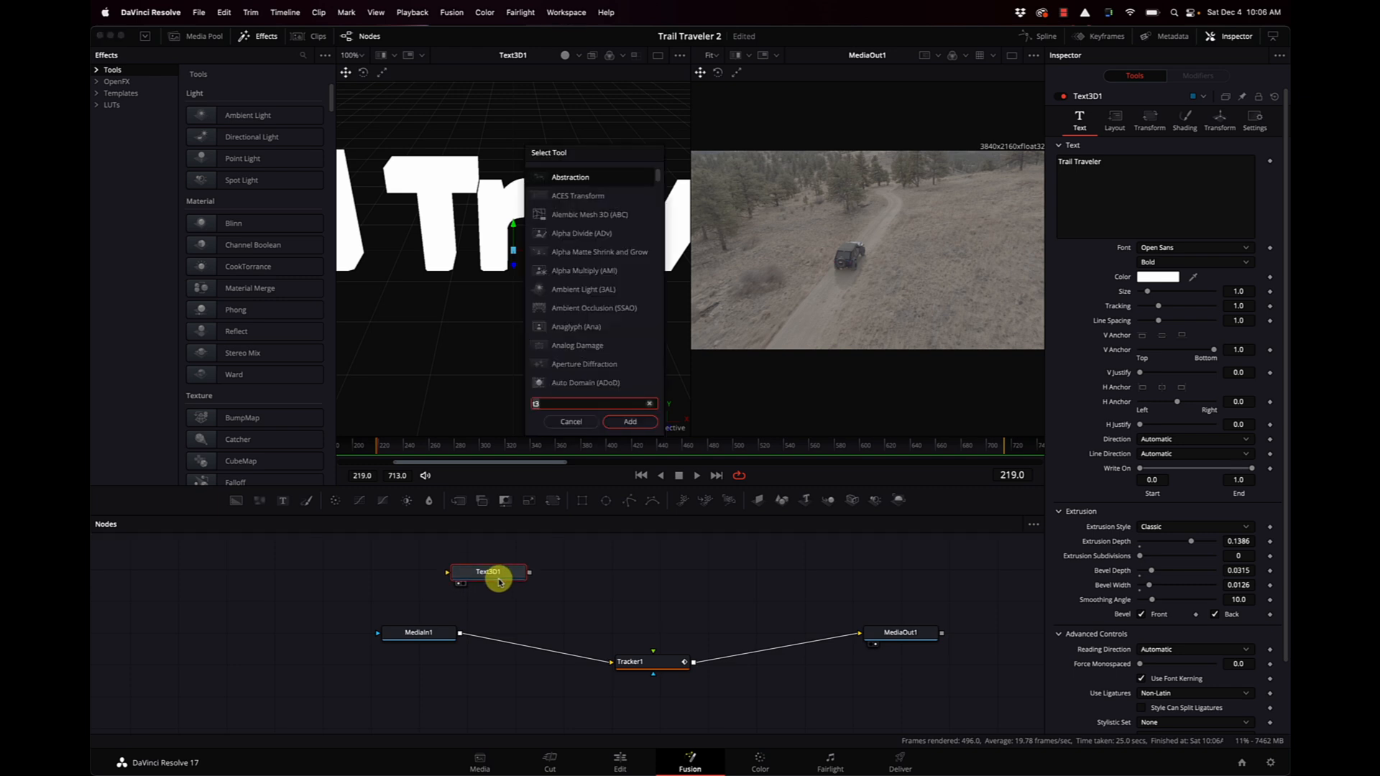
{"action": "key", "text": "BackSpace"}
{"action": "key", "text": "BackSpace"}
{"action": "type", "text": "render"}
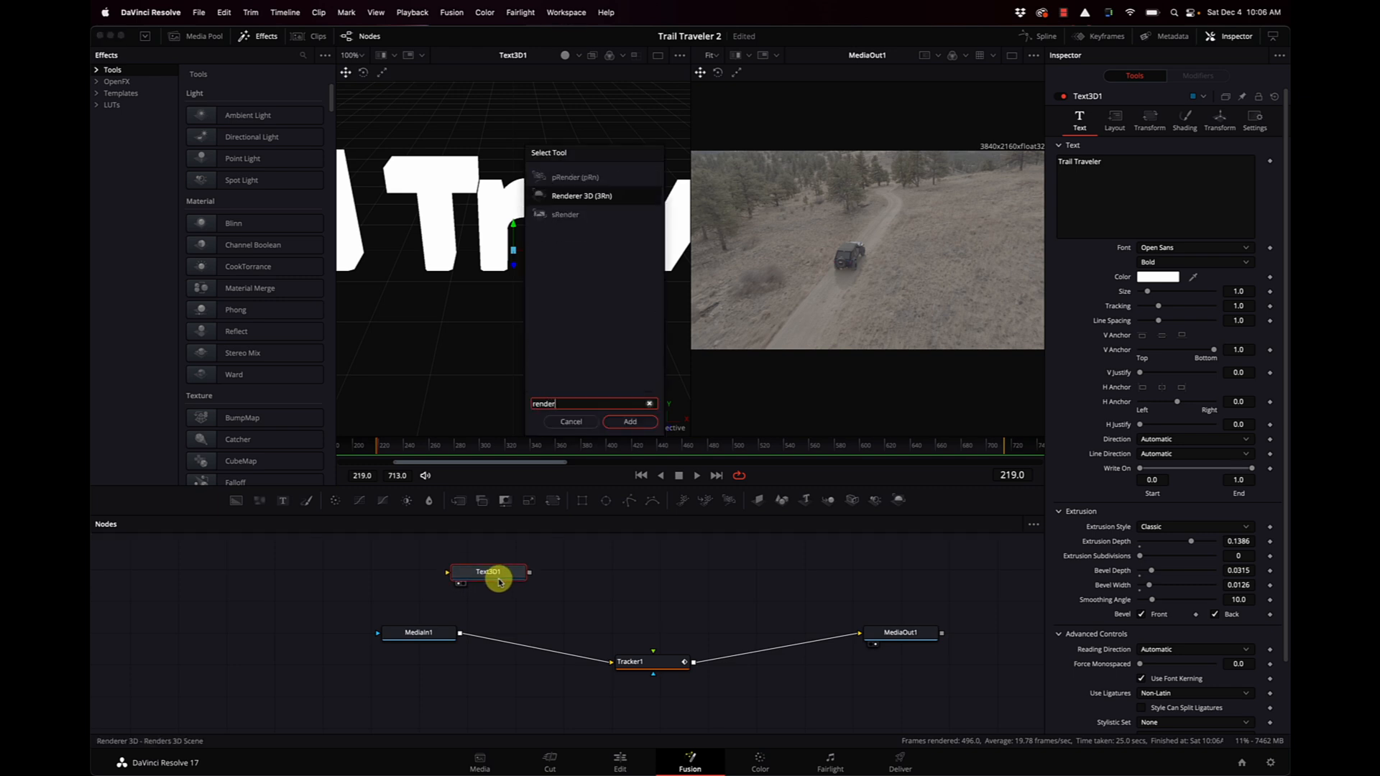
{"action": "key", "text": "Return"}
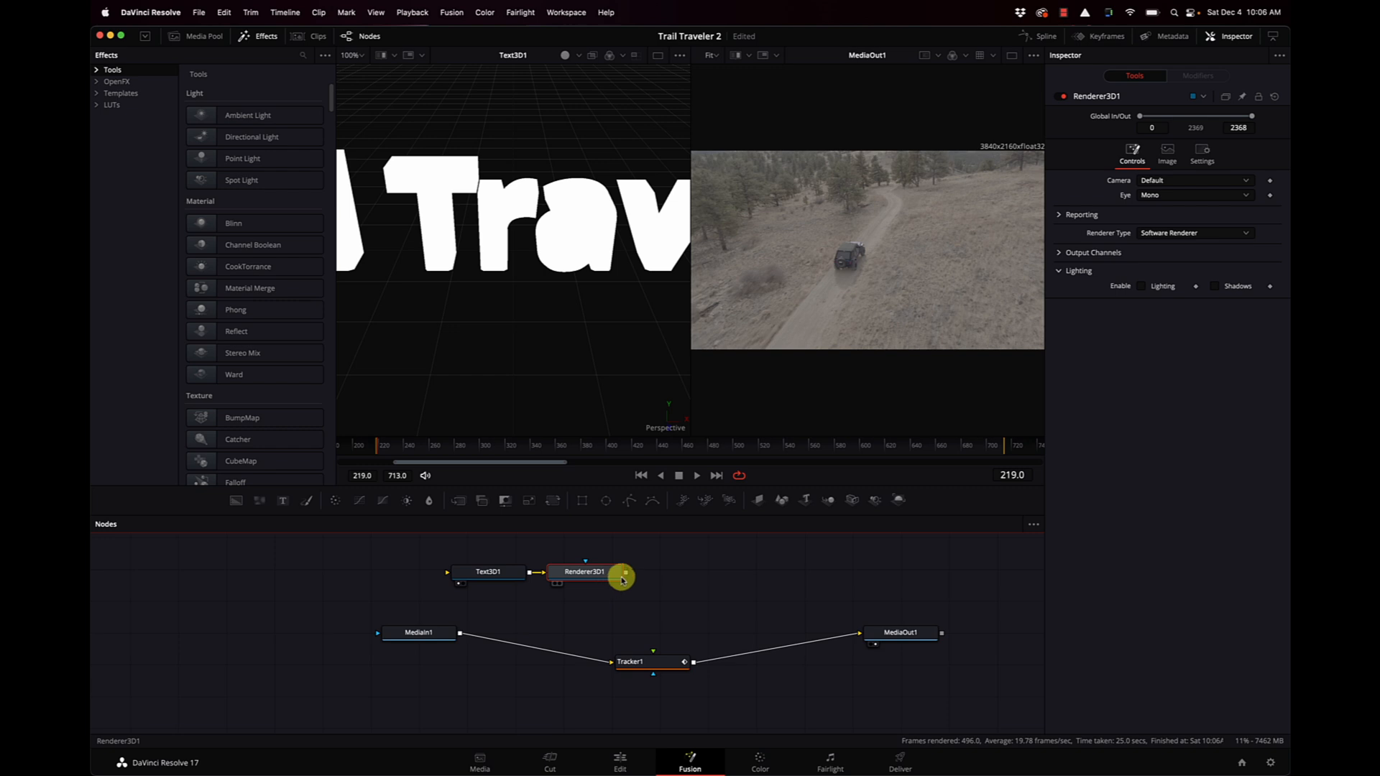
{"action": "left_click_drag", "start_coordinate": [626, 576], "coordinate": [654, 657]}
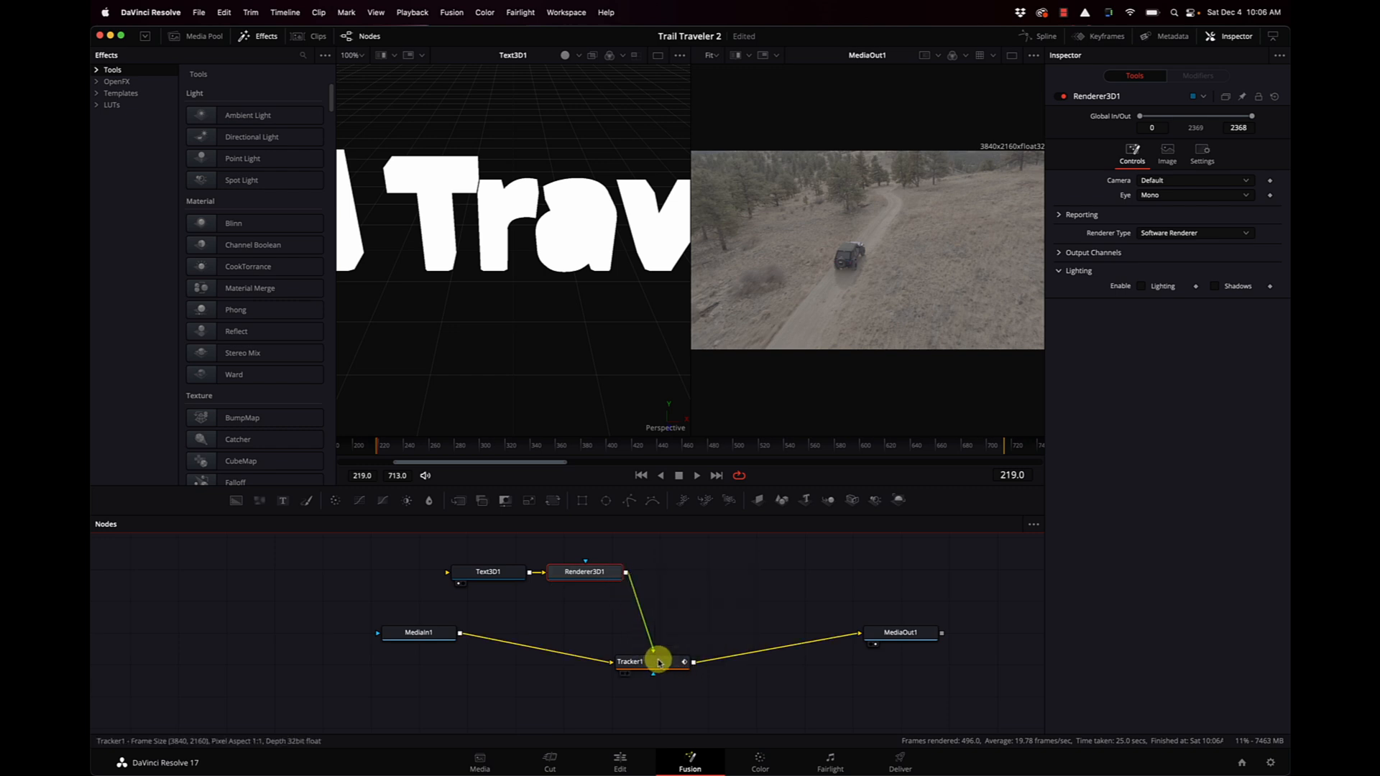
Set Tracker1's operation to Match Move so the rendered text is merged over the footage.
{"action": "left_click", "coordinate": [658, 661]}
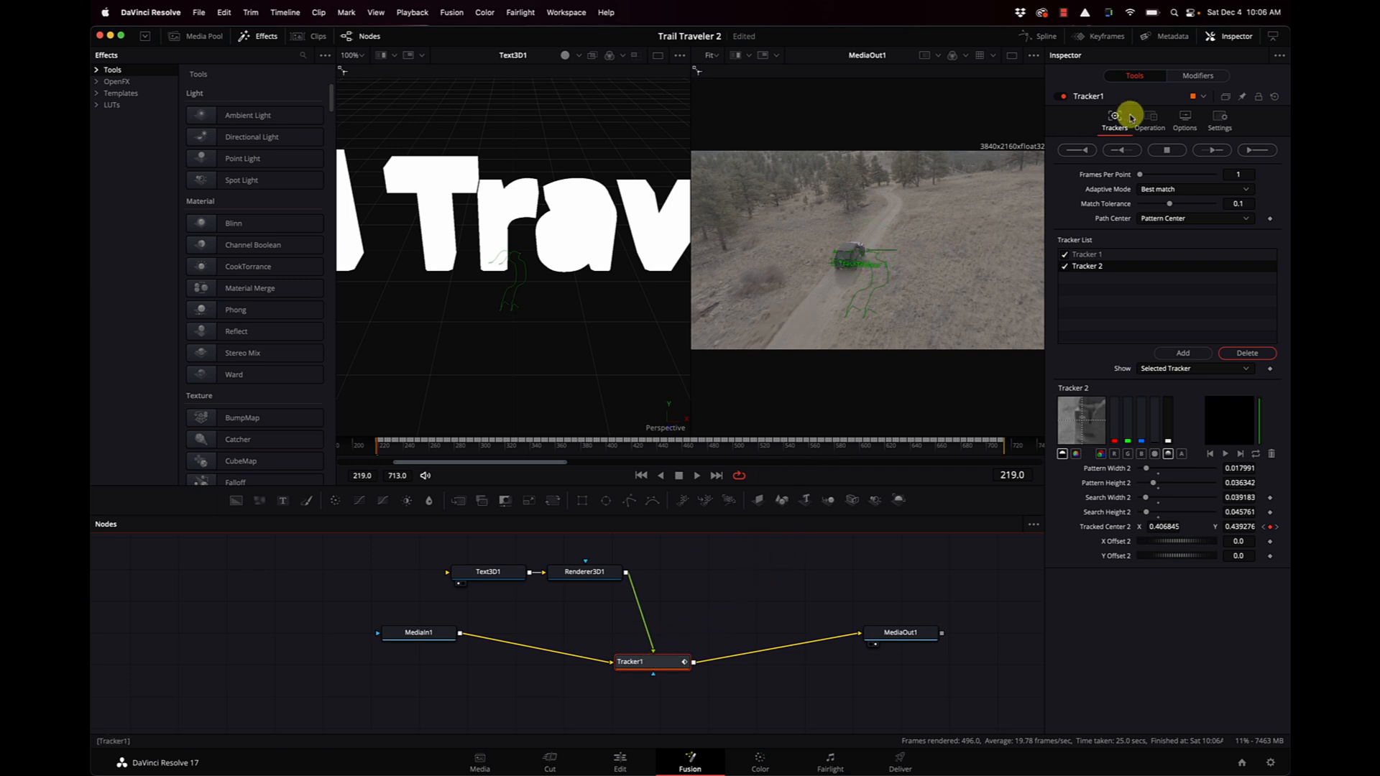
{"action": "left_click", "coordinate": [1155, 122]}
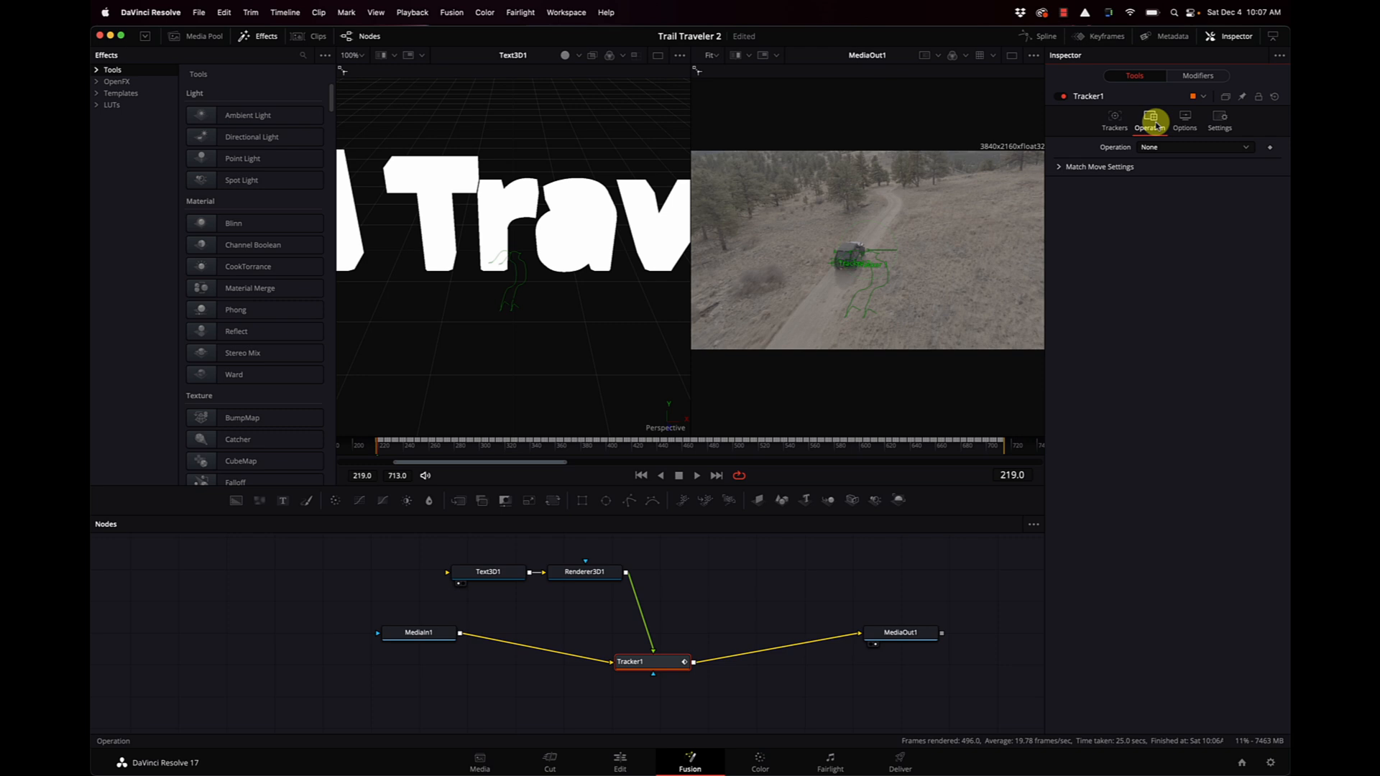
{"action": "left_click", "coordinate": [1161, 147]}
{"action": "left_click", "coordinate": [1170, 175]}
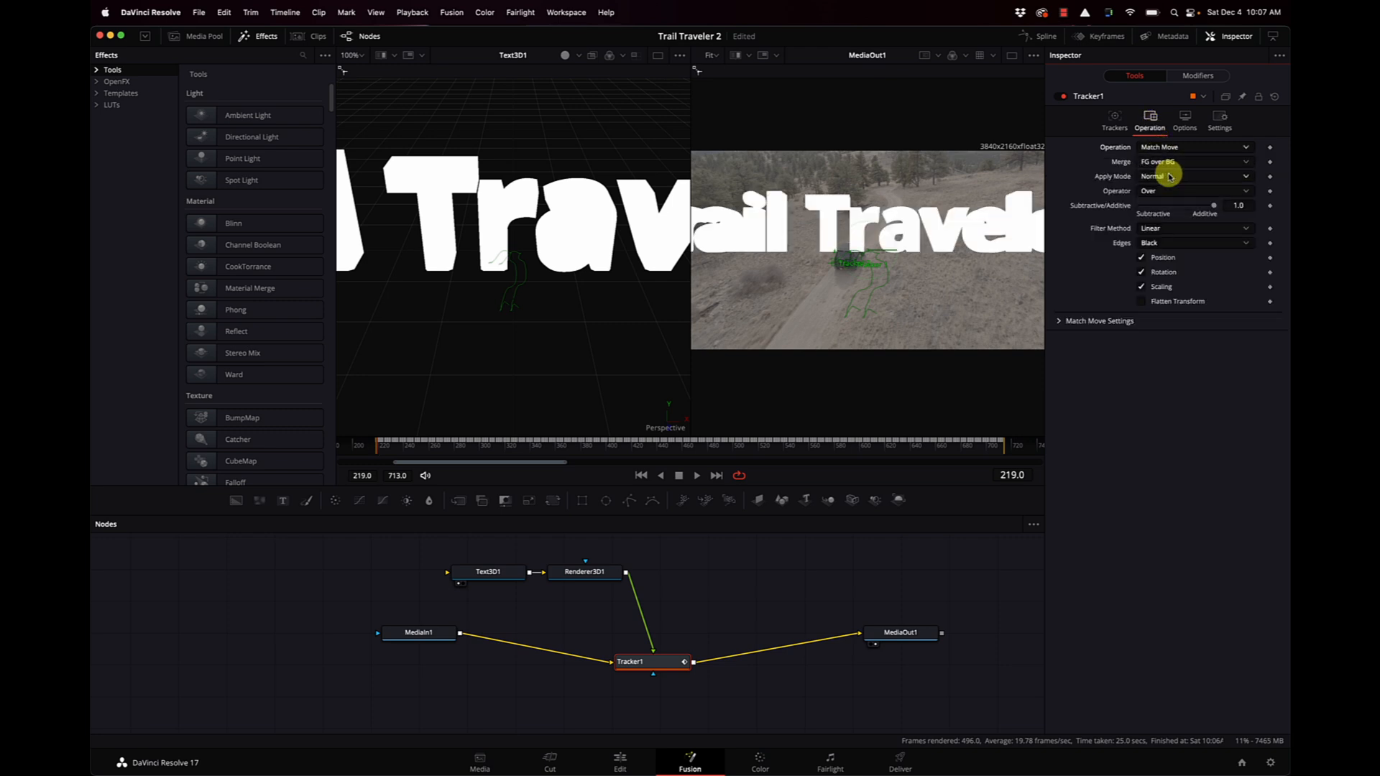
Set the 3D text size to 0.24 and move the text up and slightly left so it sits just above the jeep.
{"action": "left_click", "coordinate": [487, 569]}
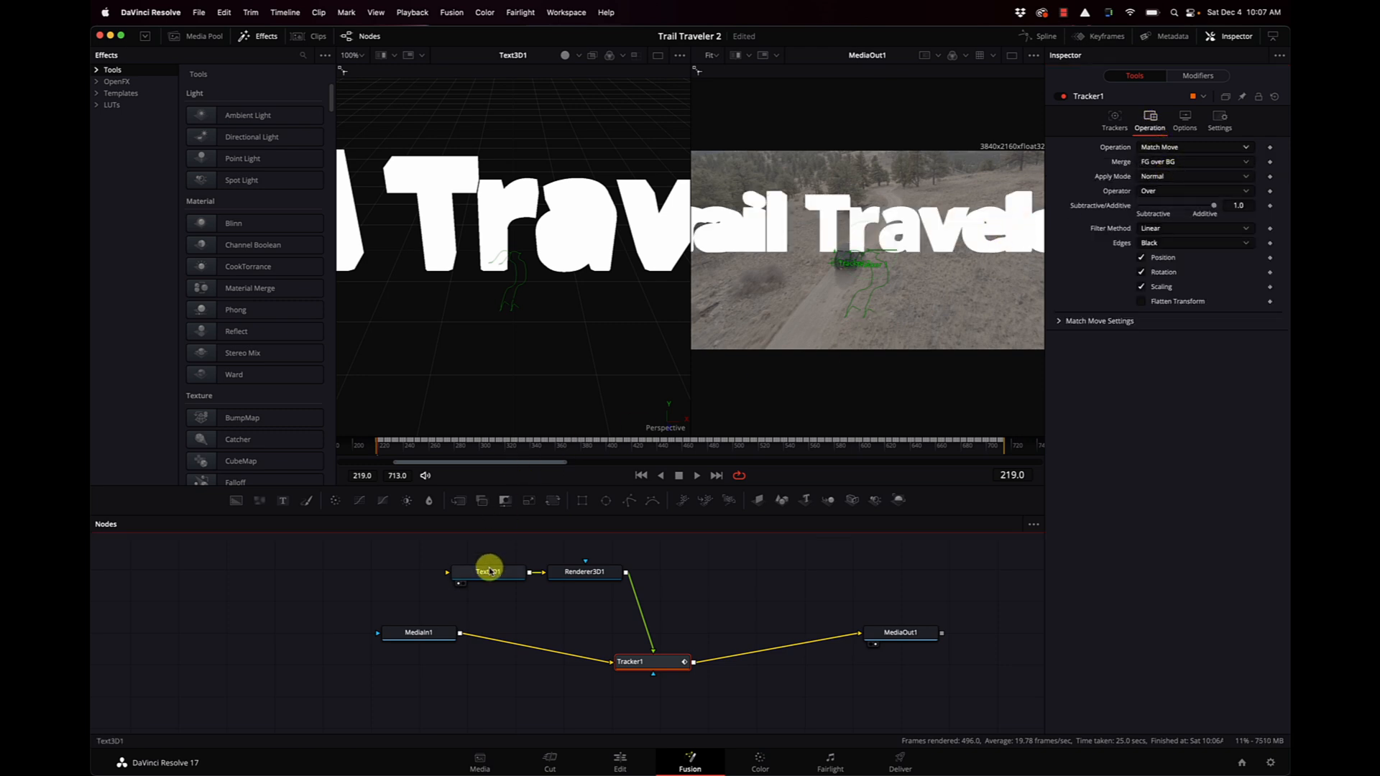
{"action": "left_click", "coordinate": [1240, 291]}
{"action": "type", "text": "0.12"}
{"action": "key", "text": "Return"}
{"action": "left_click_drag", "start_coordinate": [1191, 299], "coordinate": [1198, 299]}
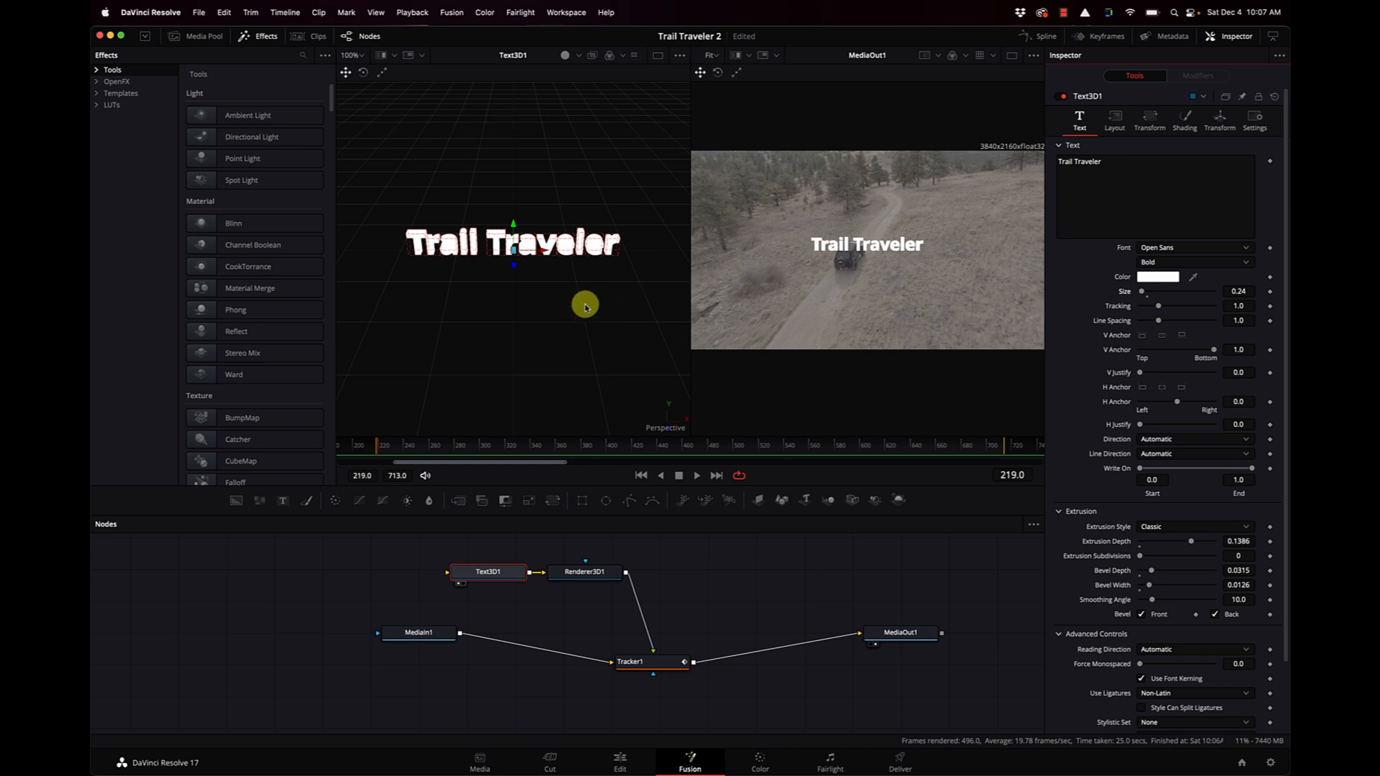
{"action": "left_click_drag", "start_coordinate": [544, 251], "coordinate": [479, 201]}
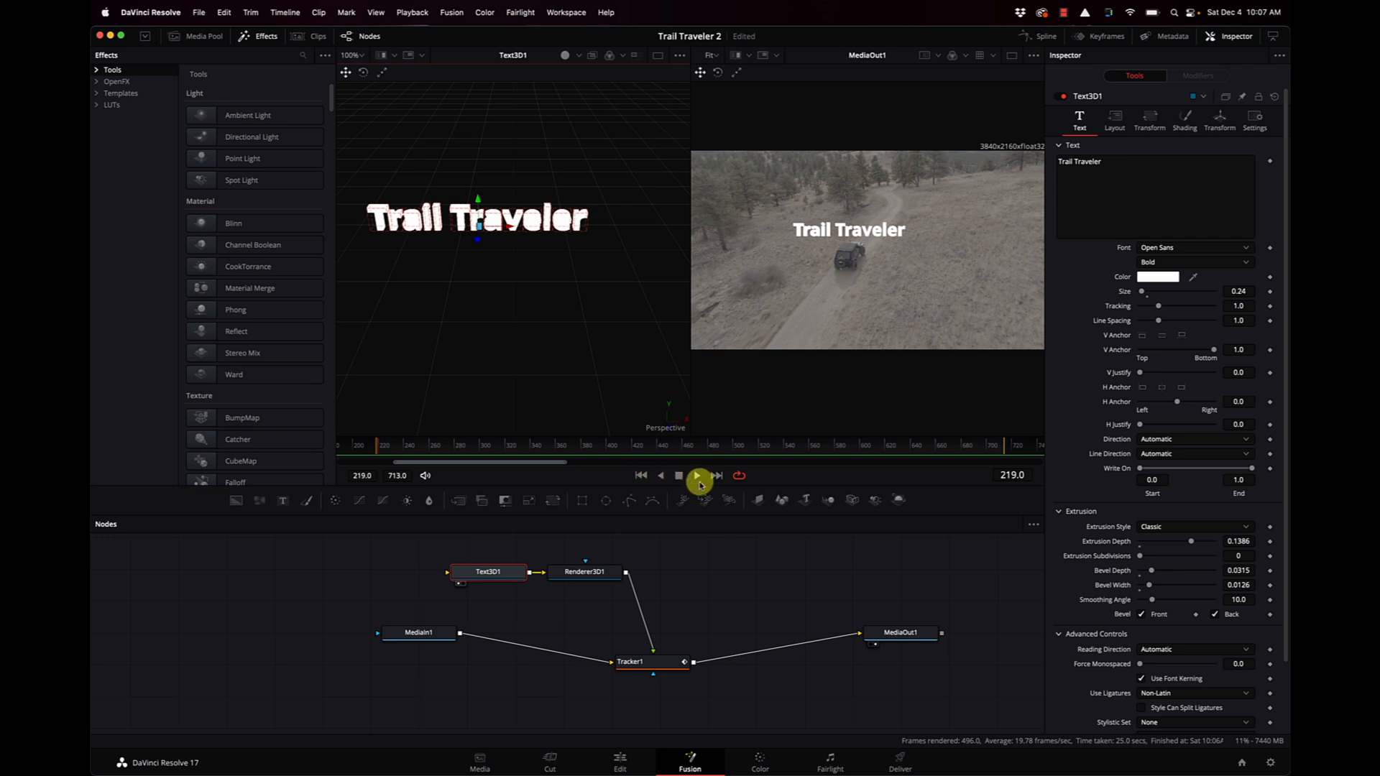
Play the composition to check that the text follows the jeep, and return to the Edit page.
{"action": "left_click", "coordinate": [697, 477]}
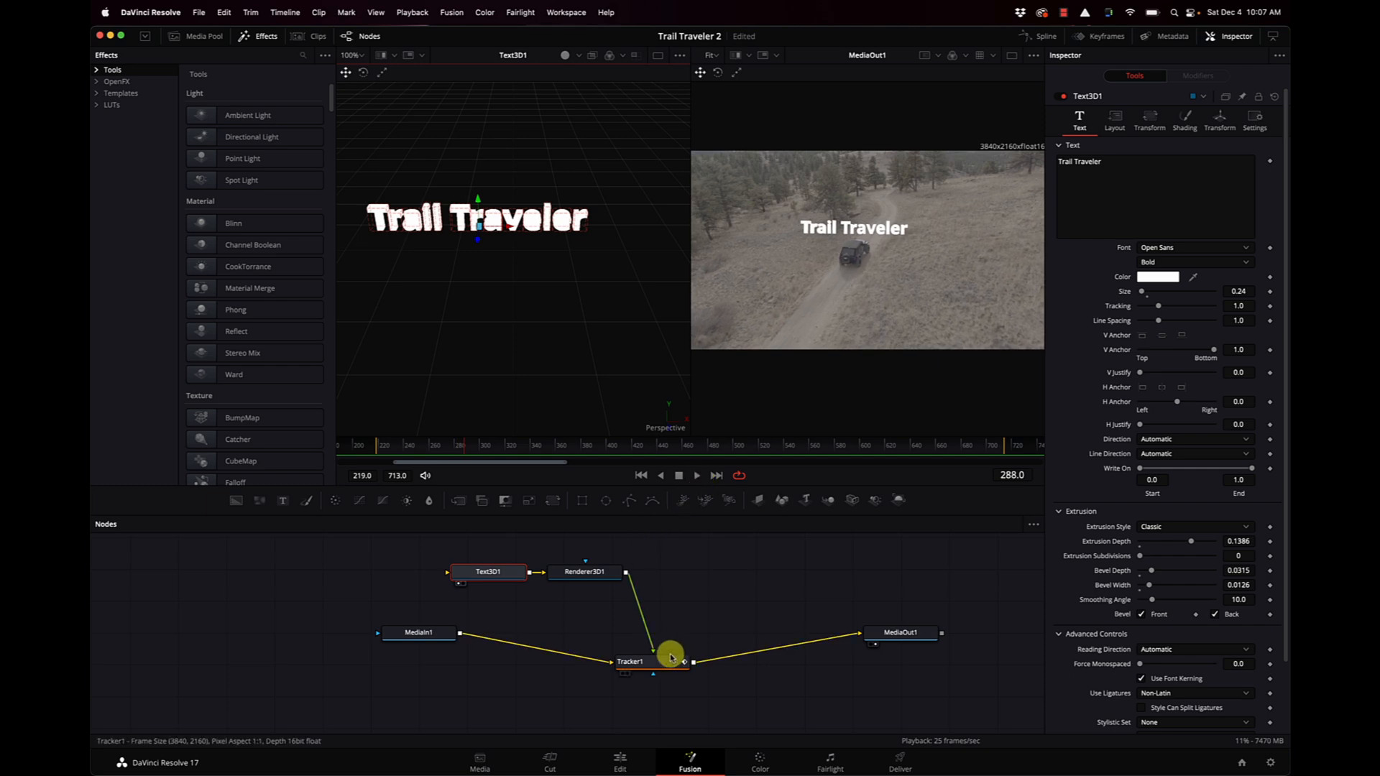
{"action": "left_click", "coordinate": [620, 761]}
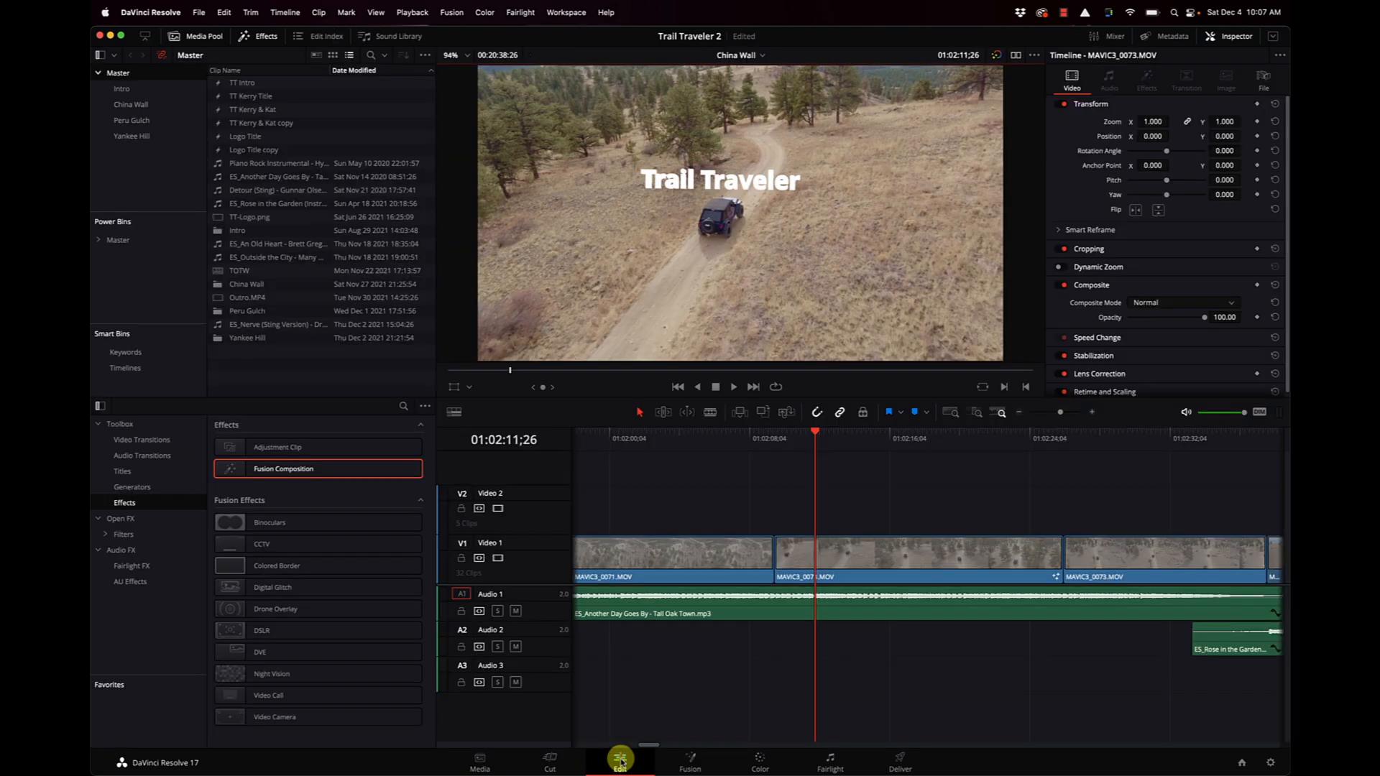
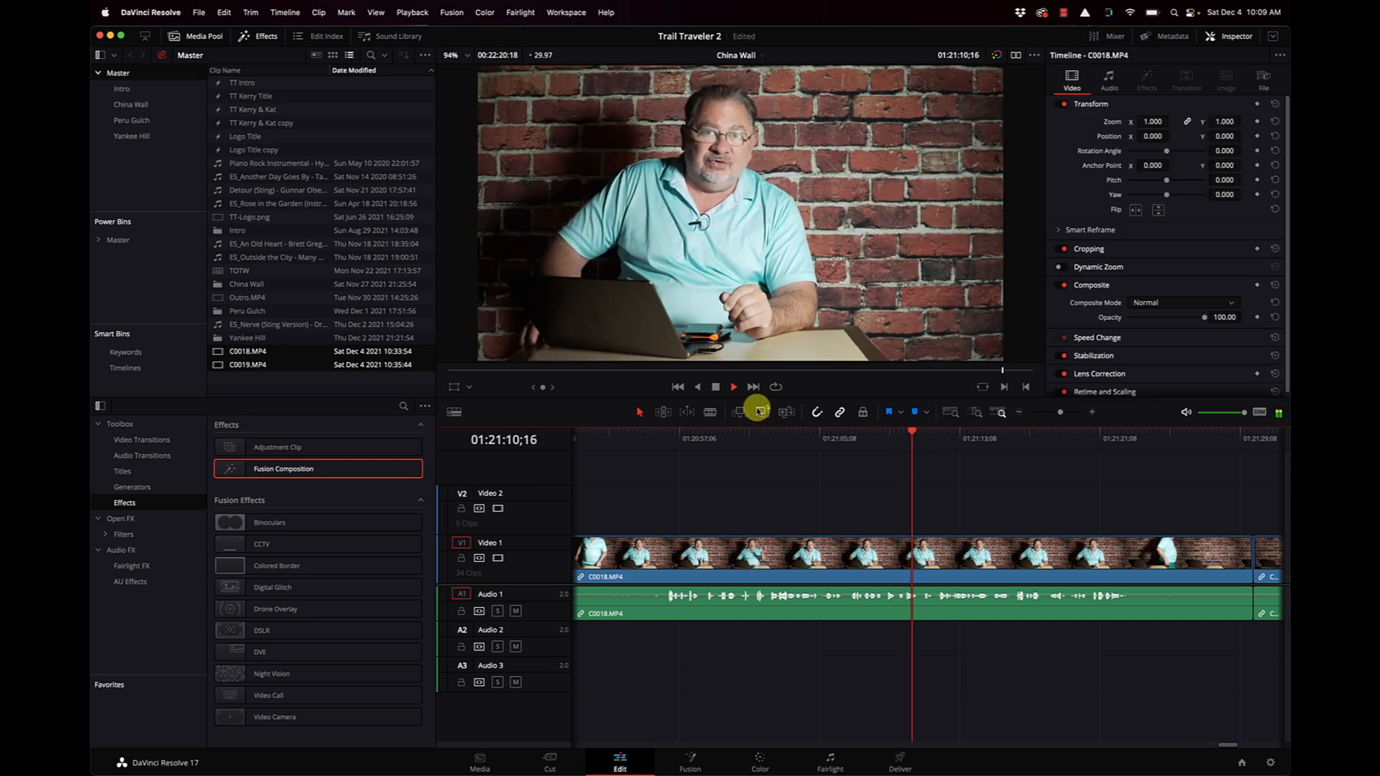
Play the C0018.MP4 talking-head clip in full-screen view, scrub through its footage, and return to the Edit page.
{"action": "key", "text": "super+f"}
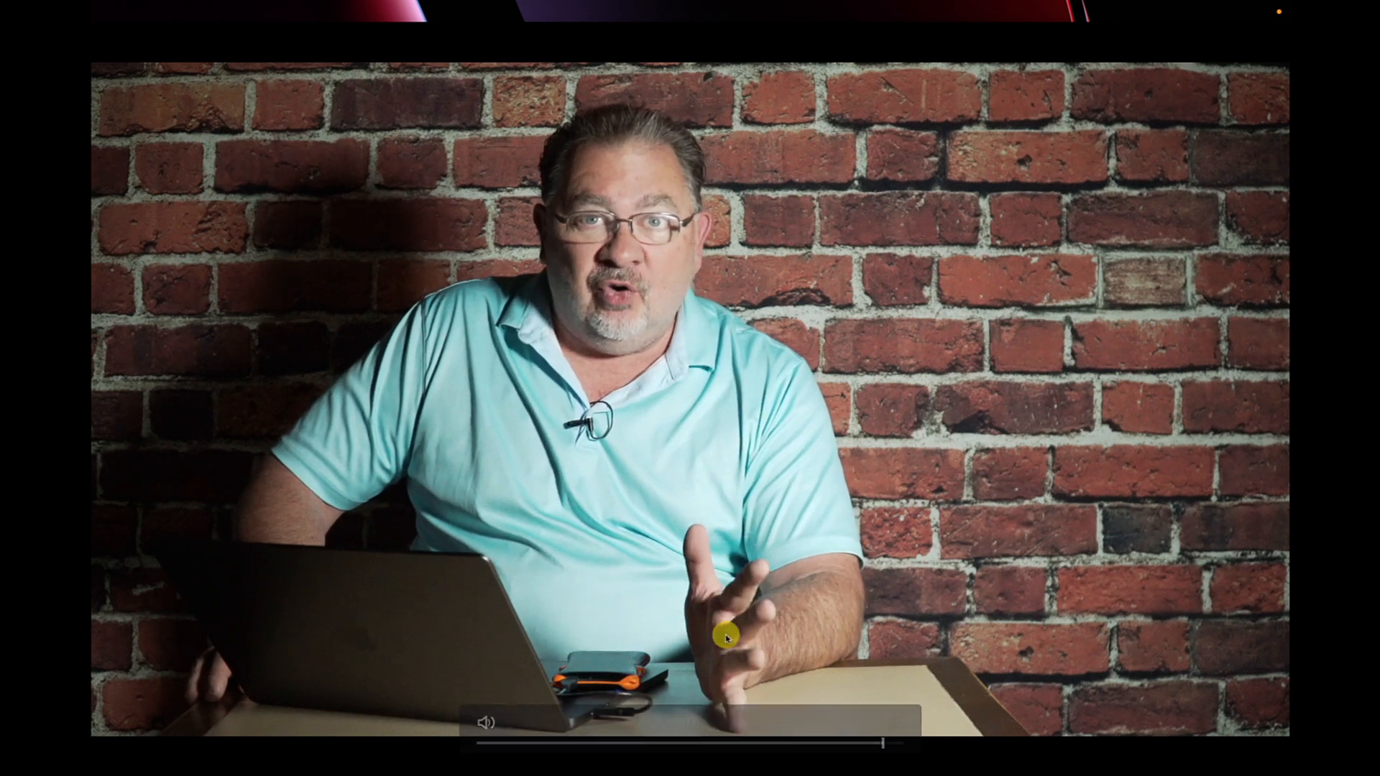
{"action": "left_click", "coordinate": [695, 744]}
{"action": "left_click", "coordinate": [812, 743]}
{"action": "left_click_drag", "start_coordinate": [851, 743], "coordinate": [878, 745]}
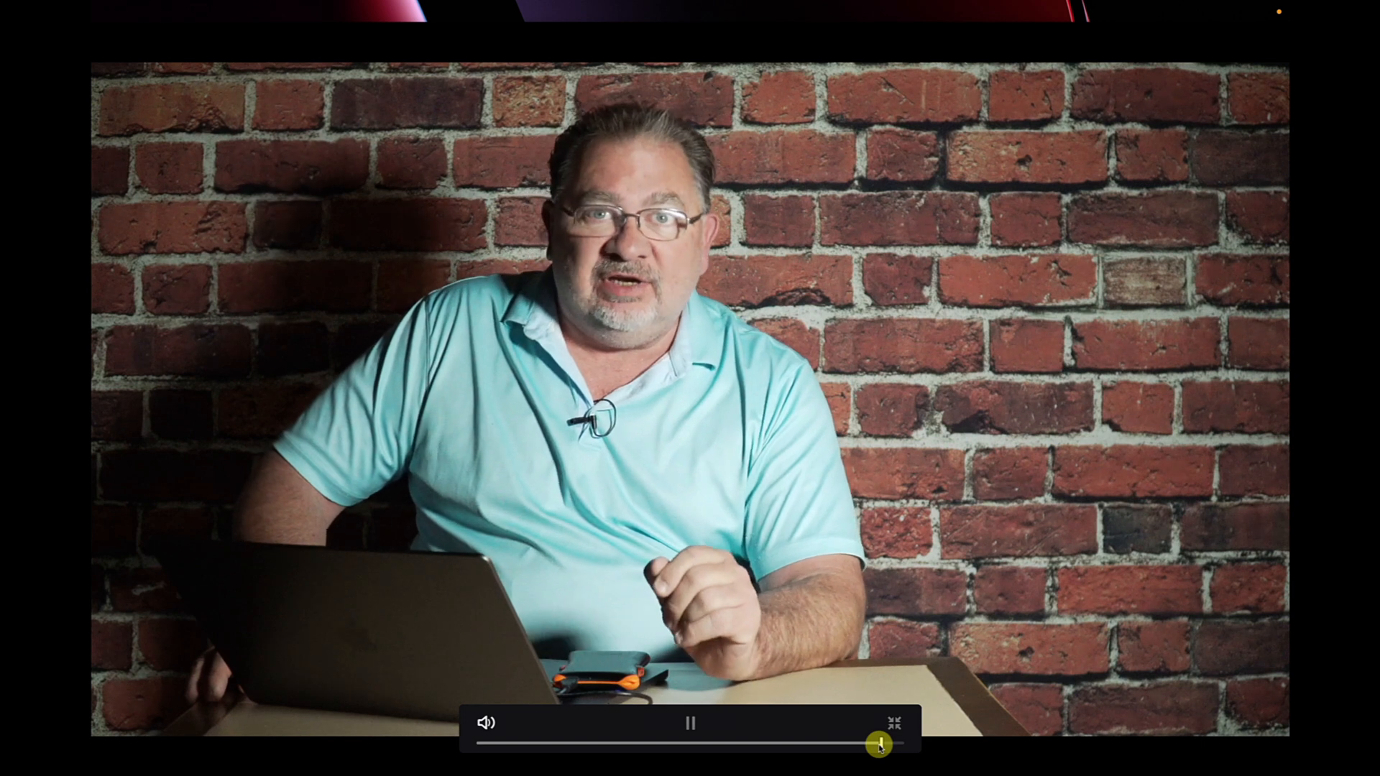
{"action": "key", "text": "space"}
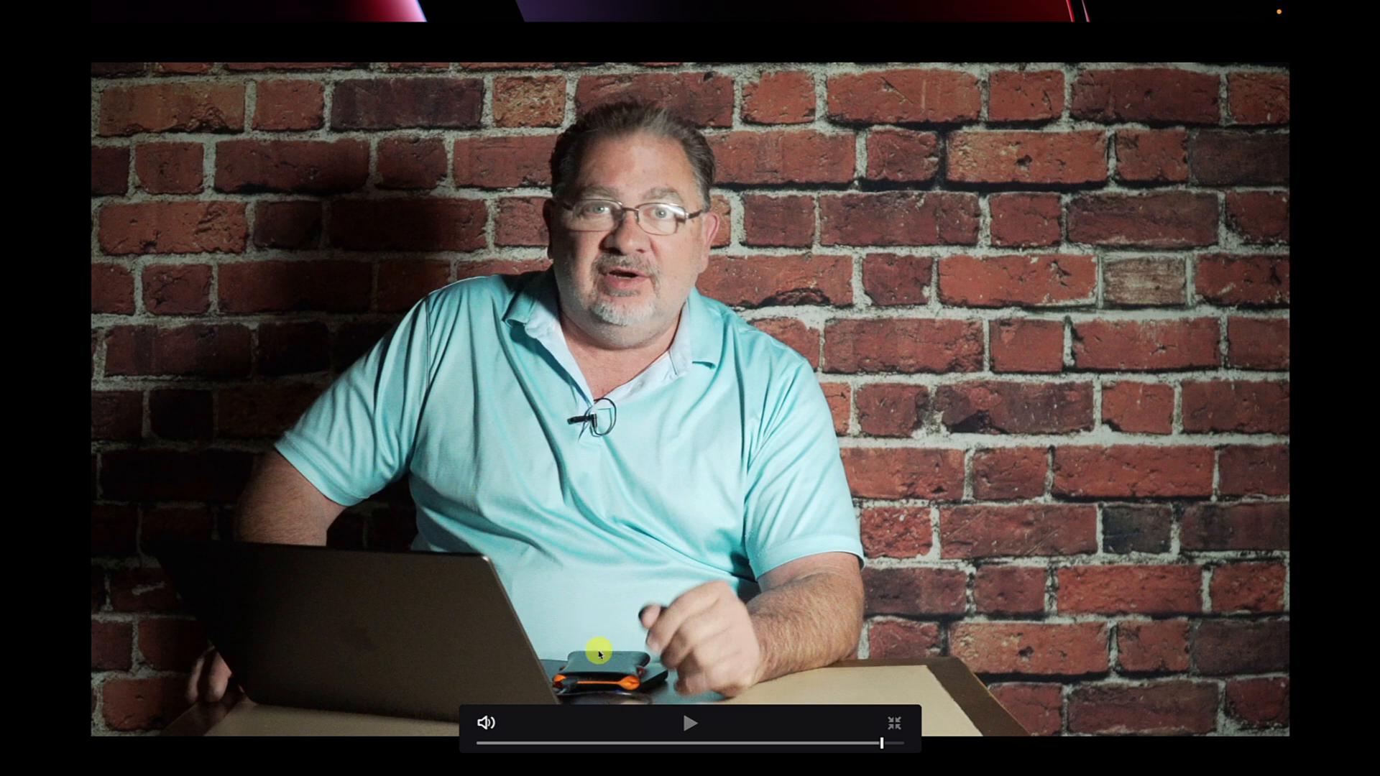
{"action": "key", "text": "Escape"}
Split the last clip, C0019.MP4, at 01:21:50;16 and again further along to isolate a middle segment.
{"action": "scroll", "coordinate": [717, 657], "scroll_direction": "right", "scroll_amount": 10}
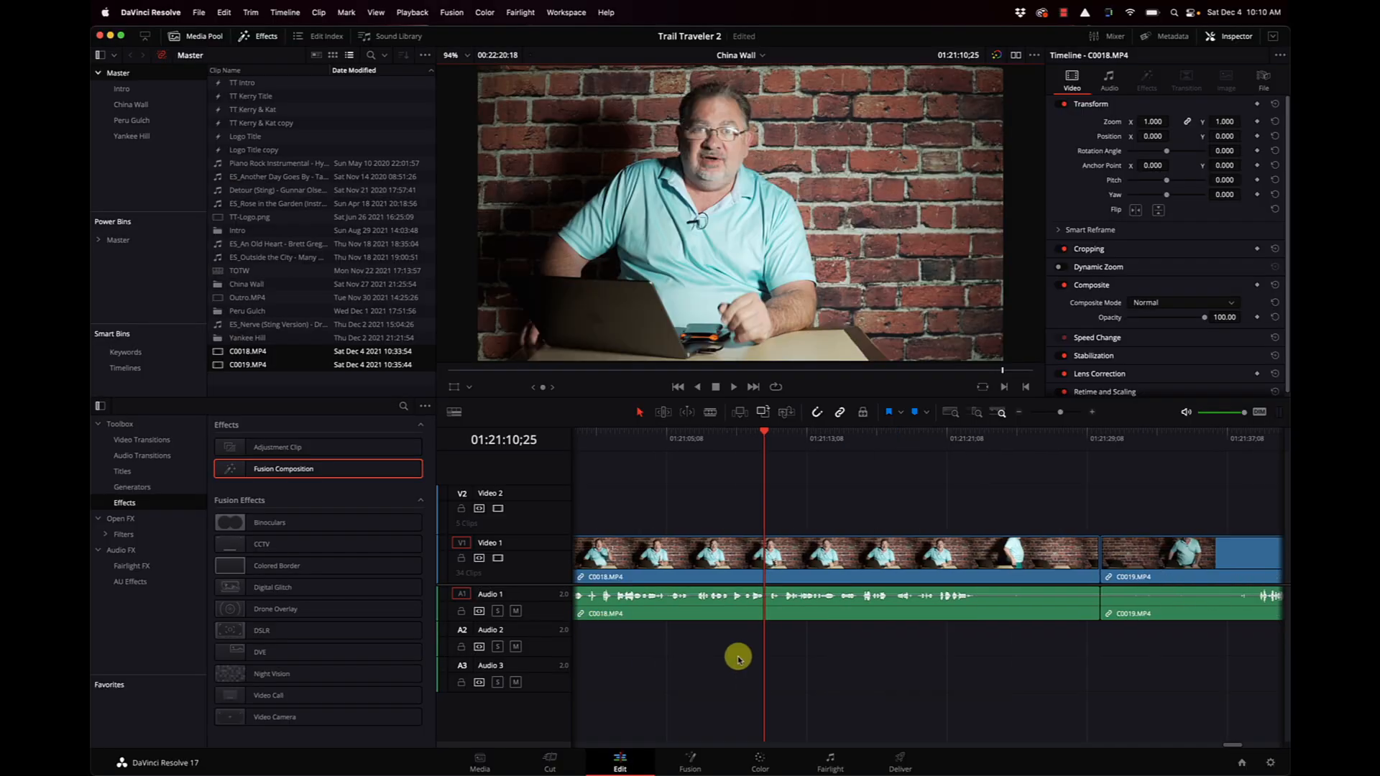
{"action": "scroll", "coordinate": [754, 649], "scroll_direction": "left", "scroll_amount": 3}
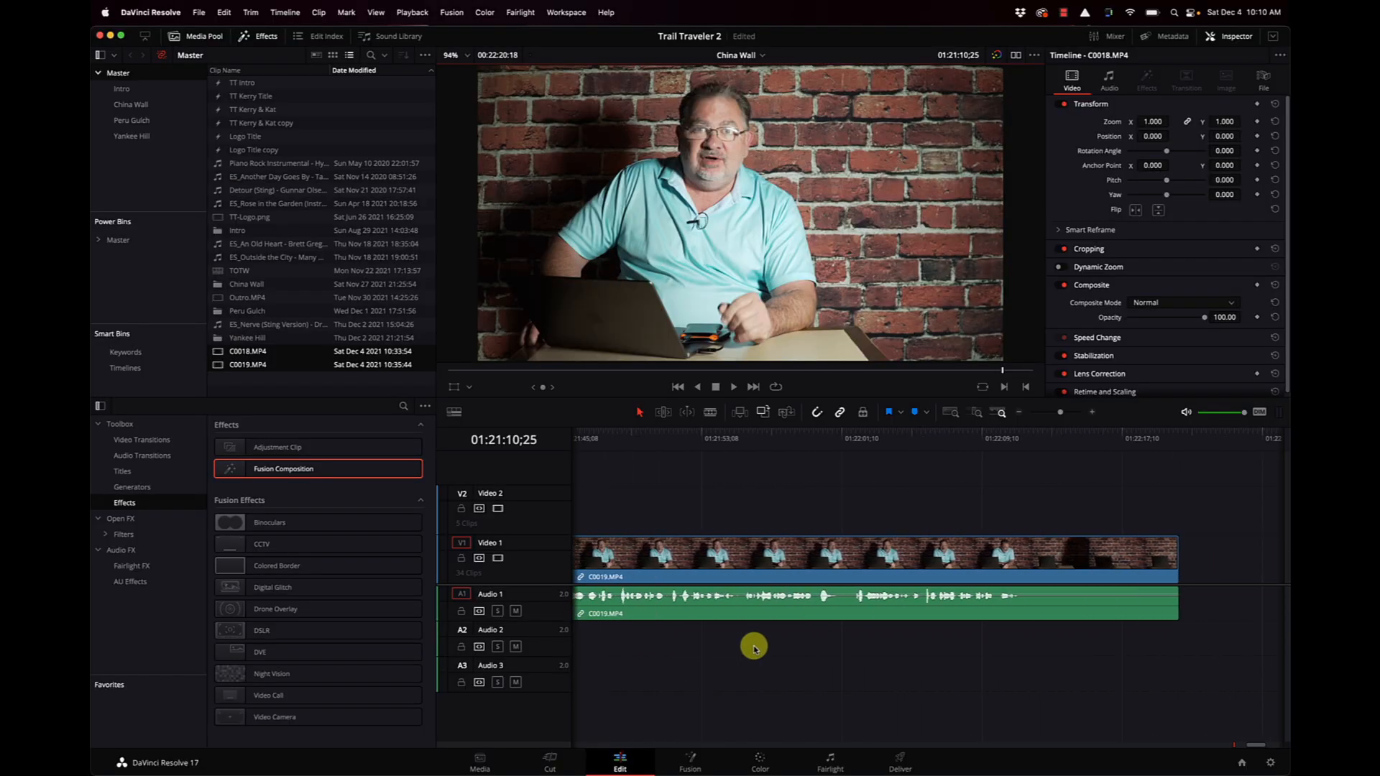
{"action": "left_click", "coordinate": [683, 439]}
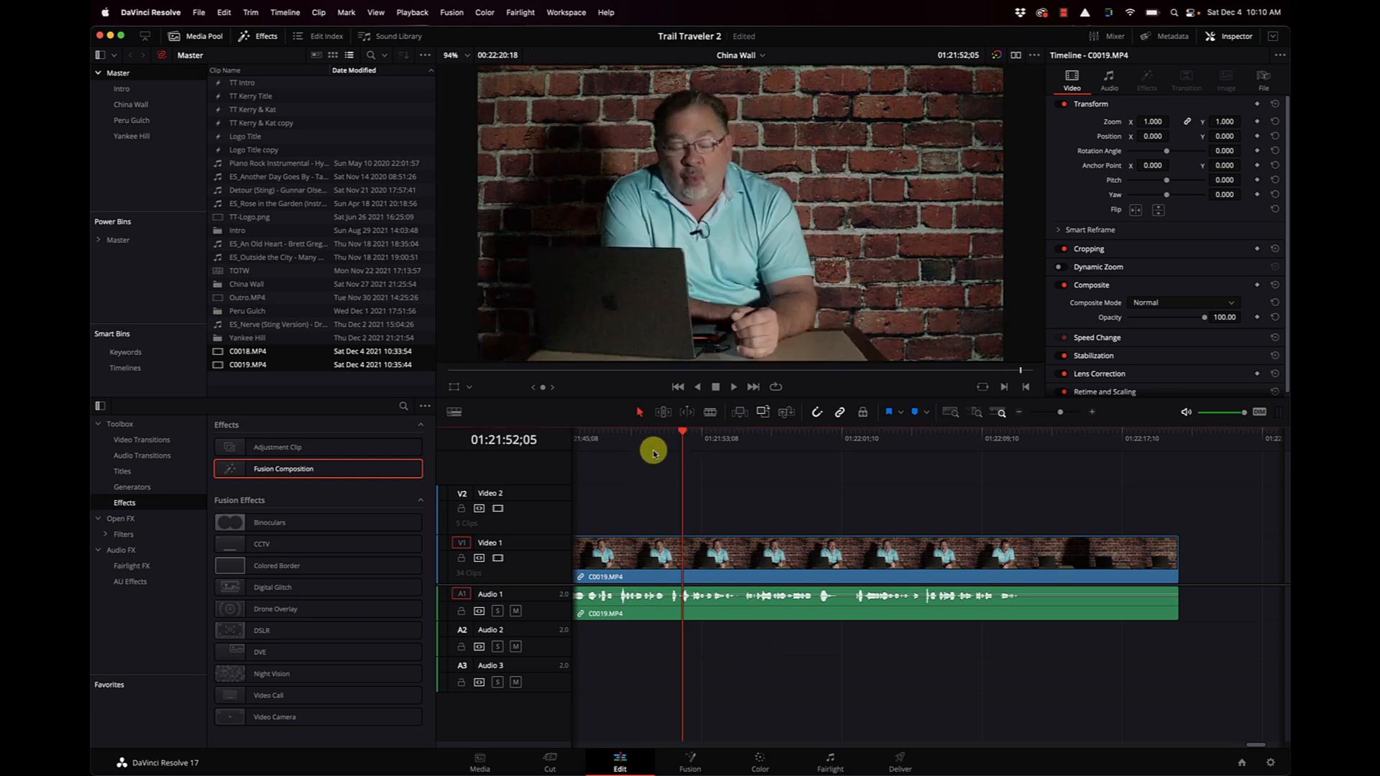
{"action": "left_click", "coordinate": [650, 446]}
{"action": "key", "text": "super+b"}
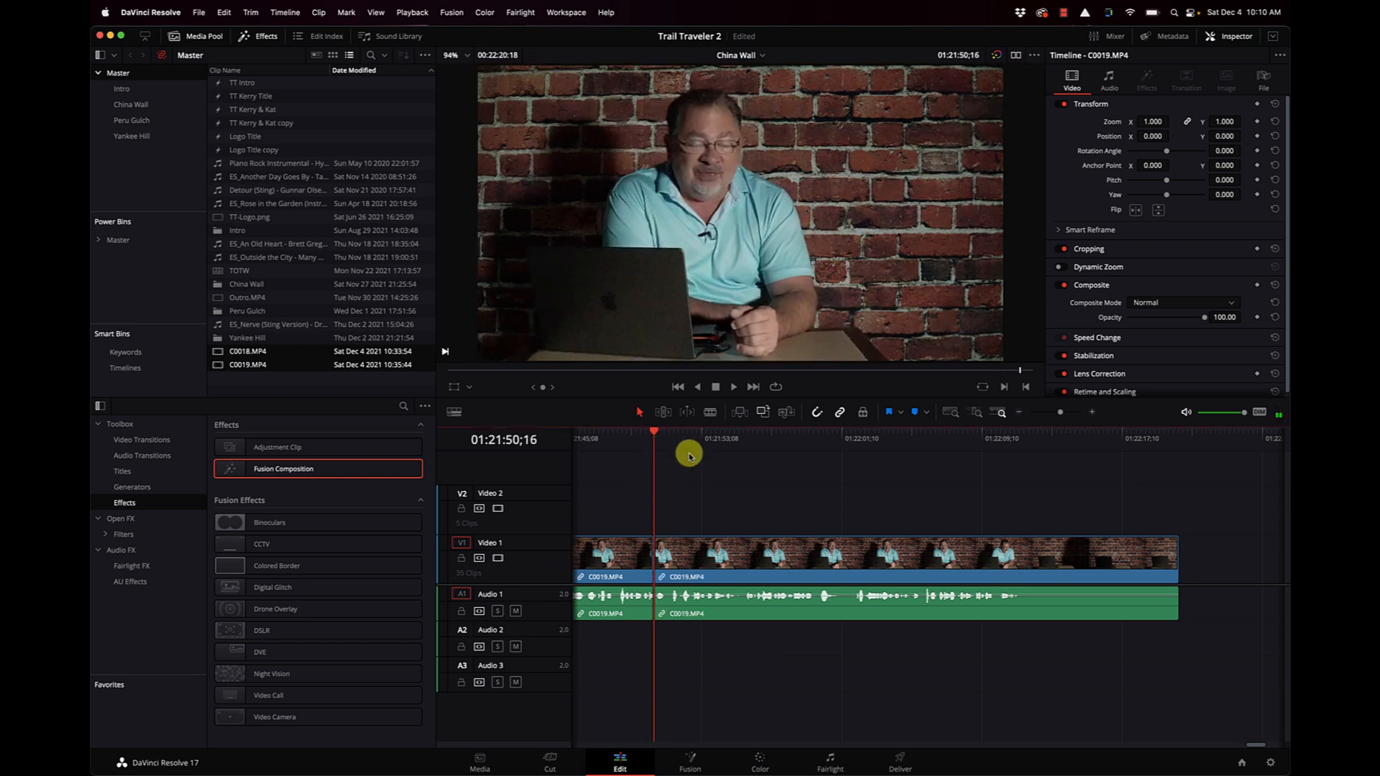
{"action": "left_click", "coordinate": [951, 444]}
{"action": "key", "text": "super+b"}
Mute Audio 1 and play the middle C0019.MP4 segment to examine its image quality.
{"action": "left_click", "coordinate": [667, 443]}
{"action": "key", "text": "space"}
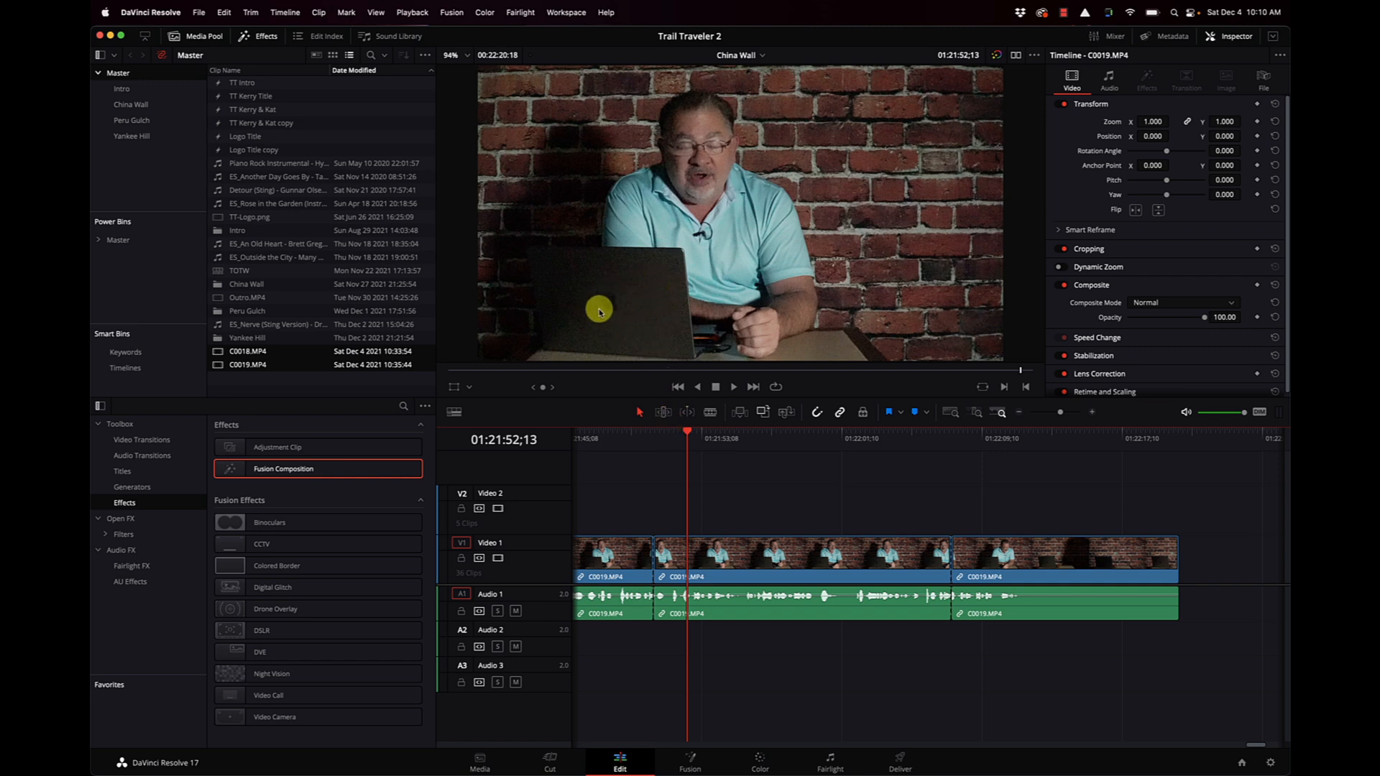
{"action": "left_click", "coordinate": [667, 437]}
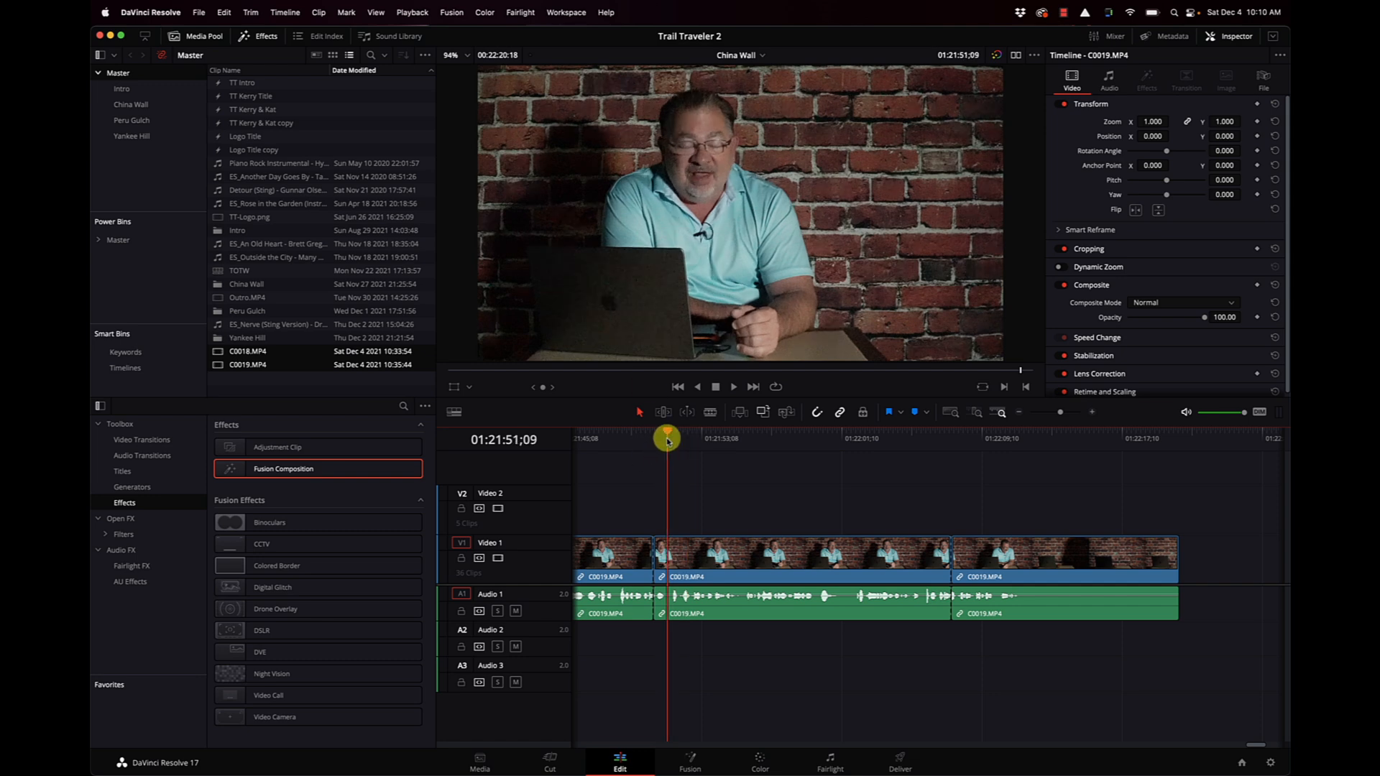
{"action": "left_click", "coordinate": [516, 611]}
{"action": "key", "text": "space"}
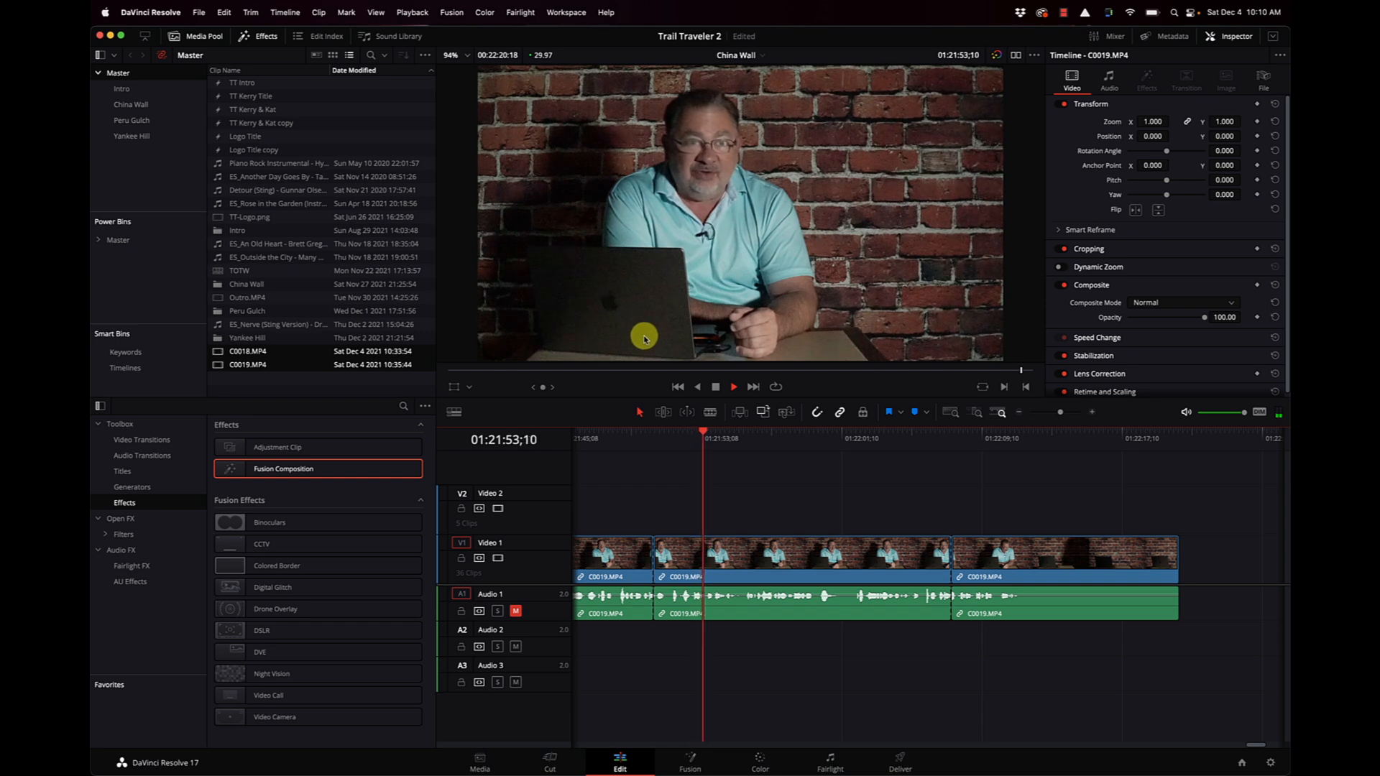
{"action": "key", "text": "space"}
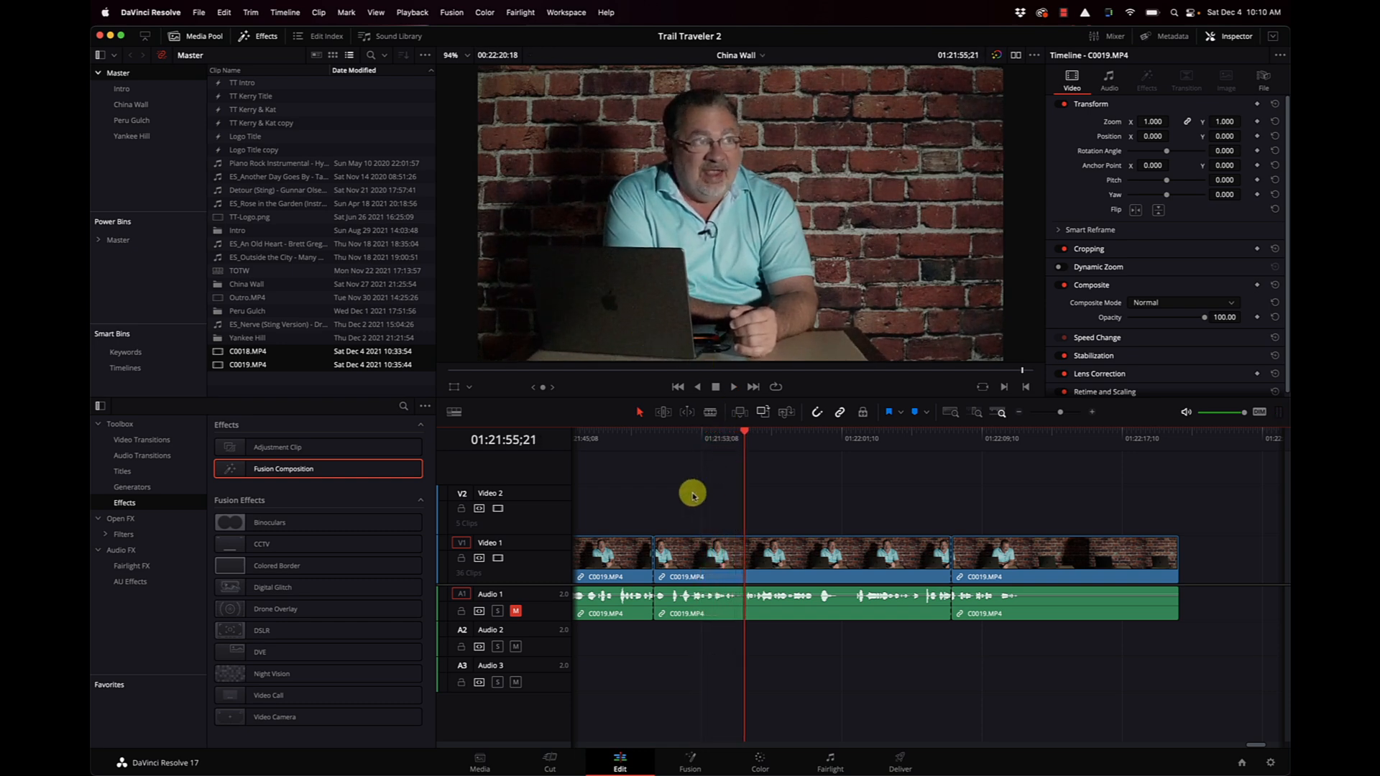
Open the middle segment on the Color page with the Motion Effects palette, and zoom its viewer to 200%.
{"action": "left_click", "coordinate": [758, 760]}
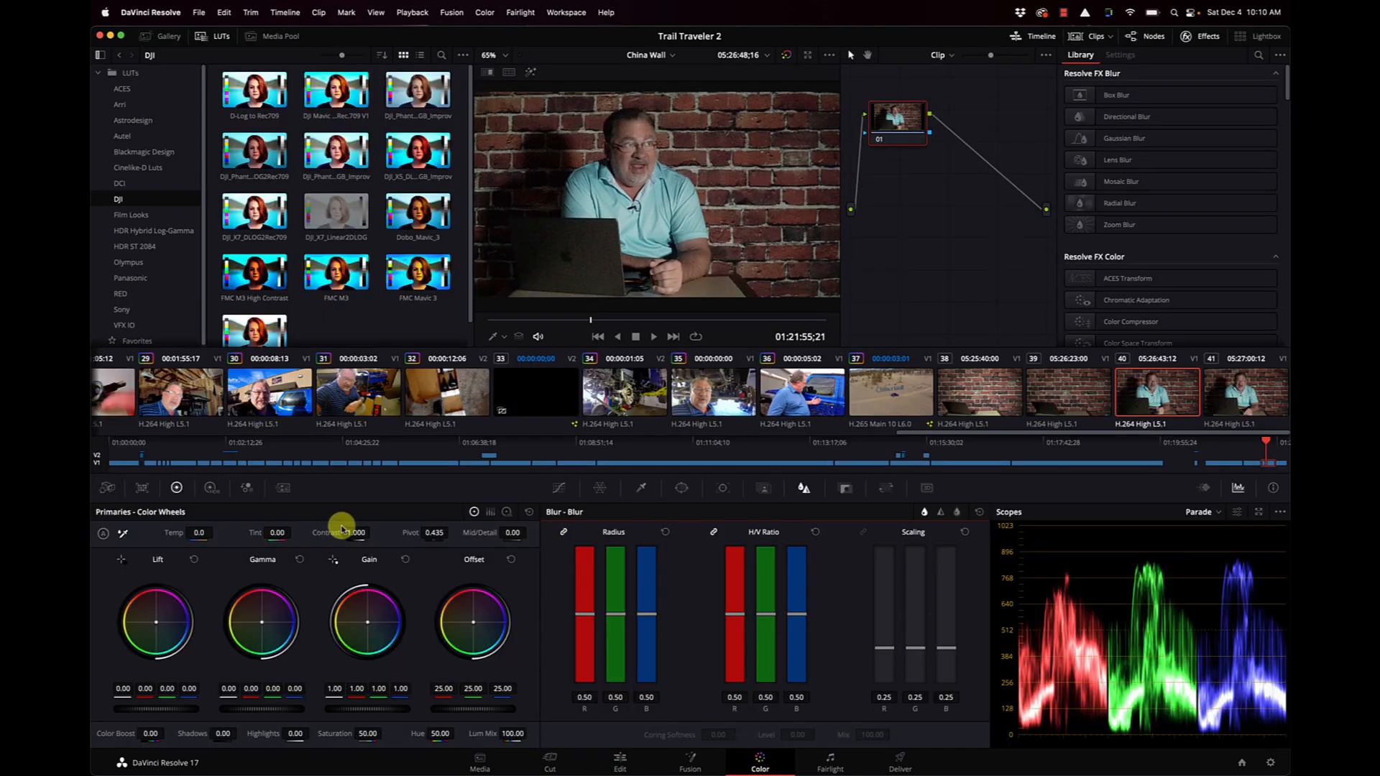
{"action": "left_click", "coordinate": [284, 488]}
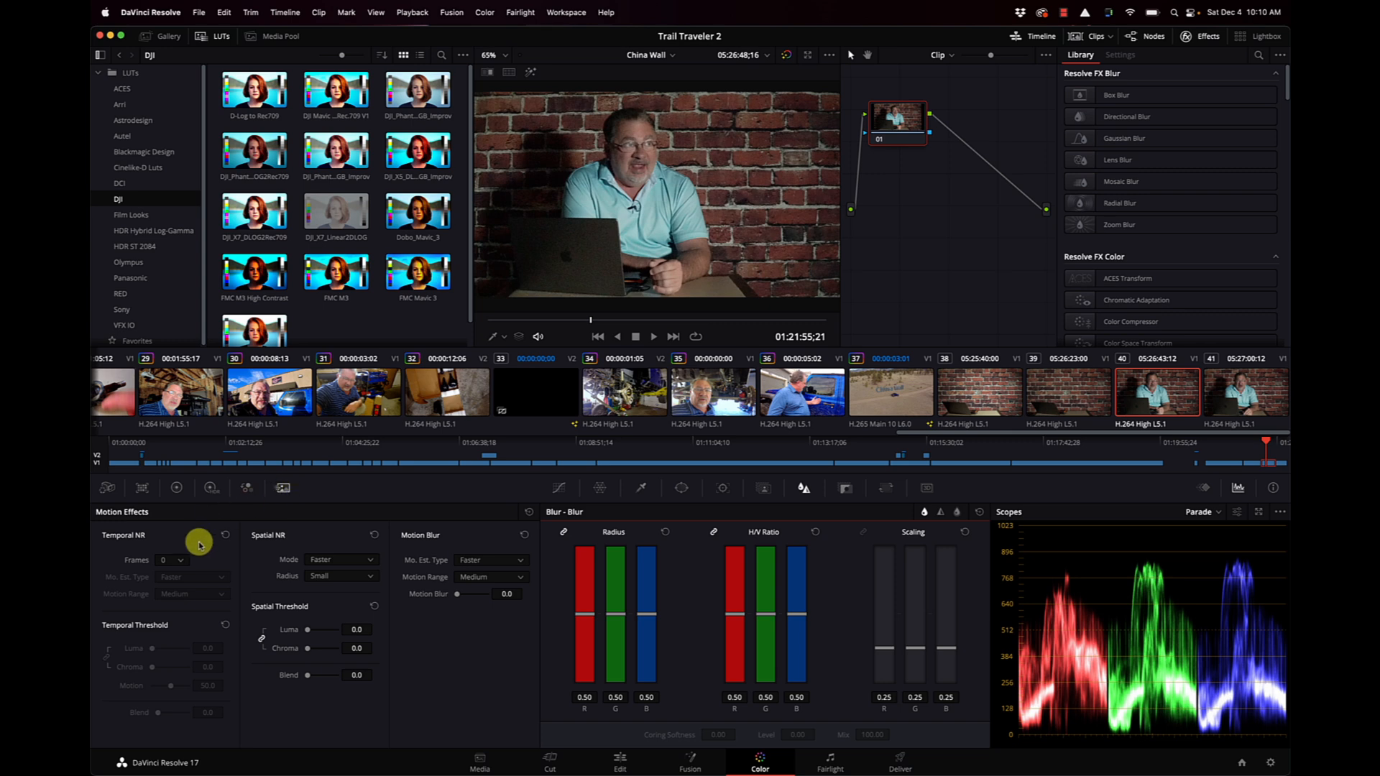
{"action": "right_click", "coordinate": [571, 274]}
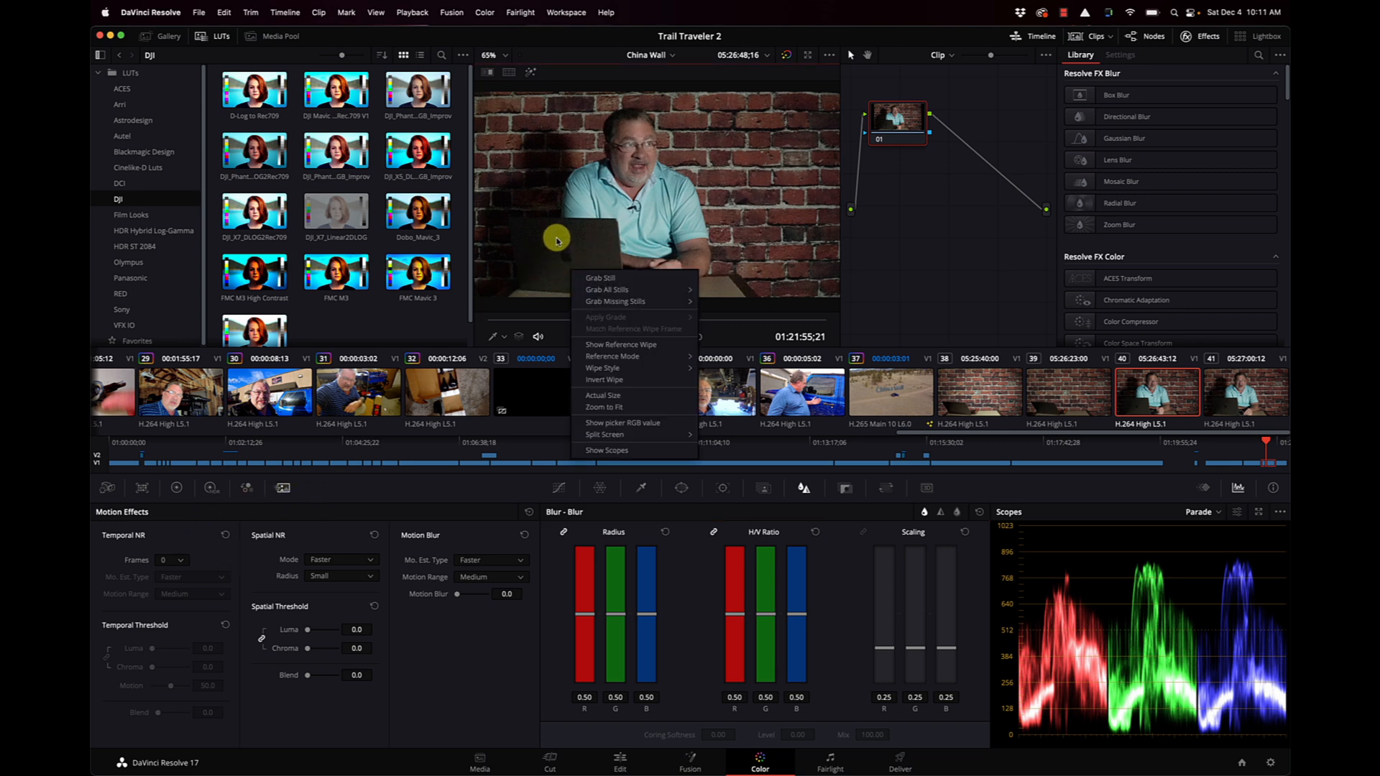
{"action": "left_click", "coordinate": [557, 241]}
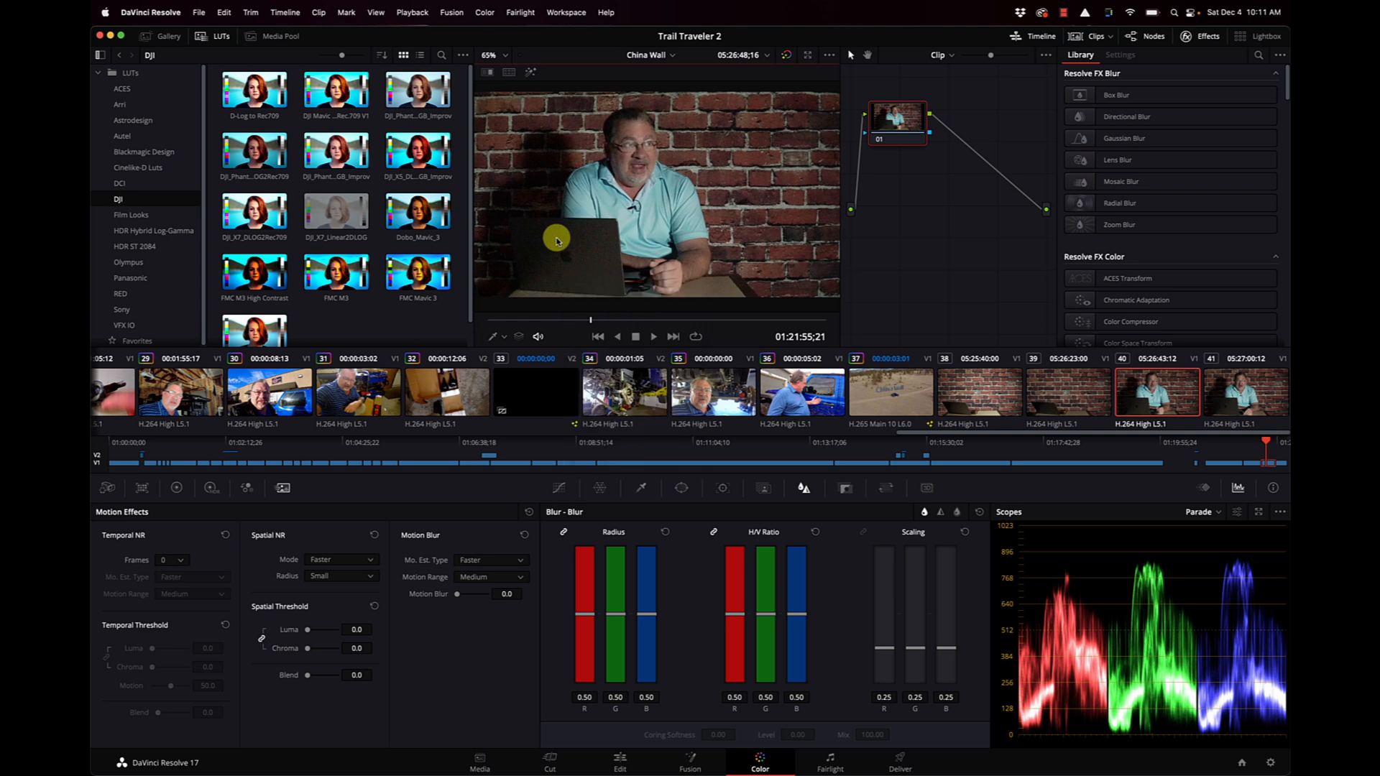
{"action": "left_click", "coordinate": [499, 54]}
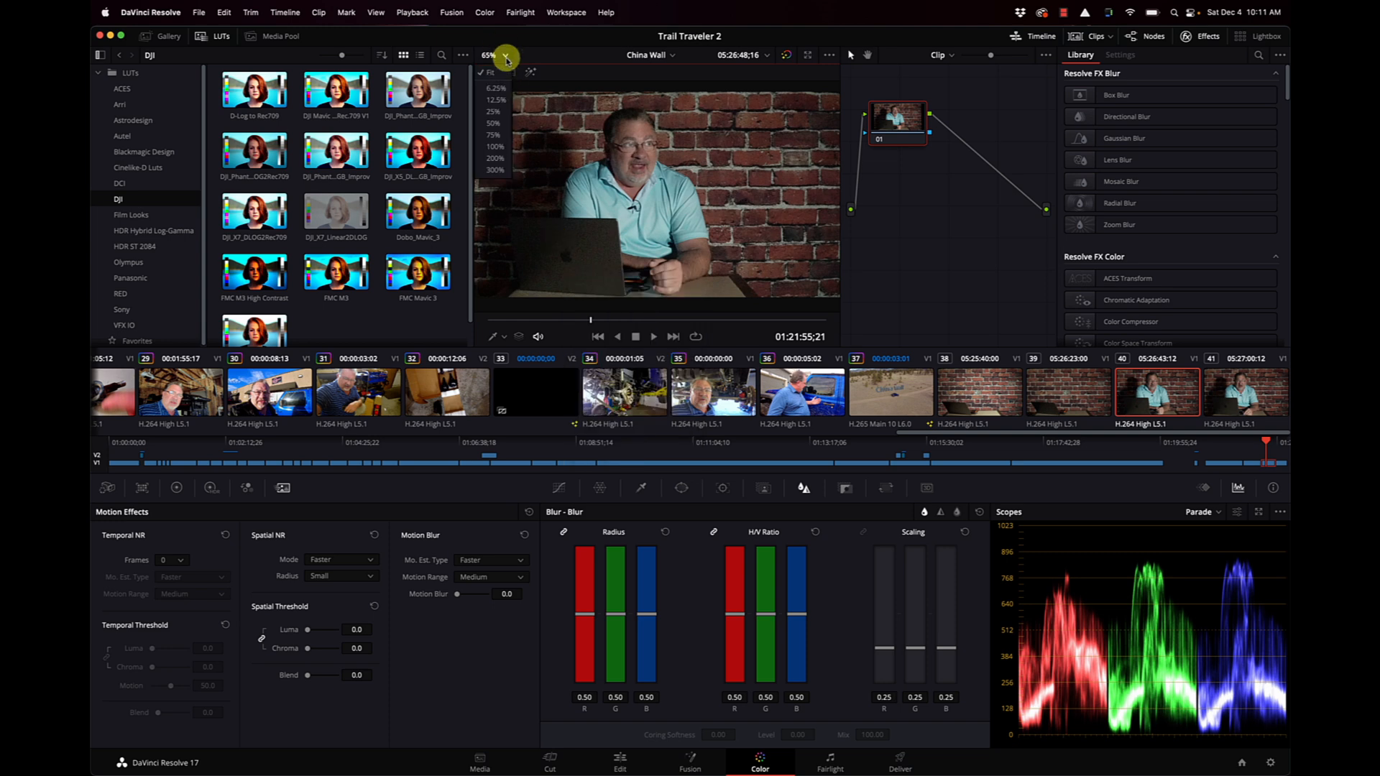
{"action": "left_click", "coordinate": [494, 158]}
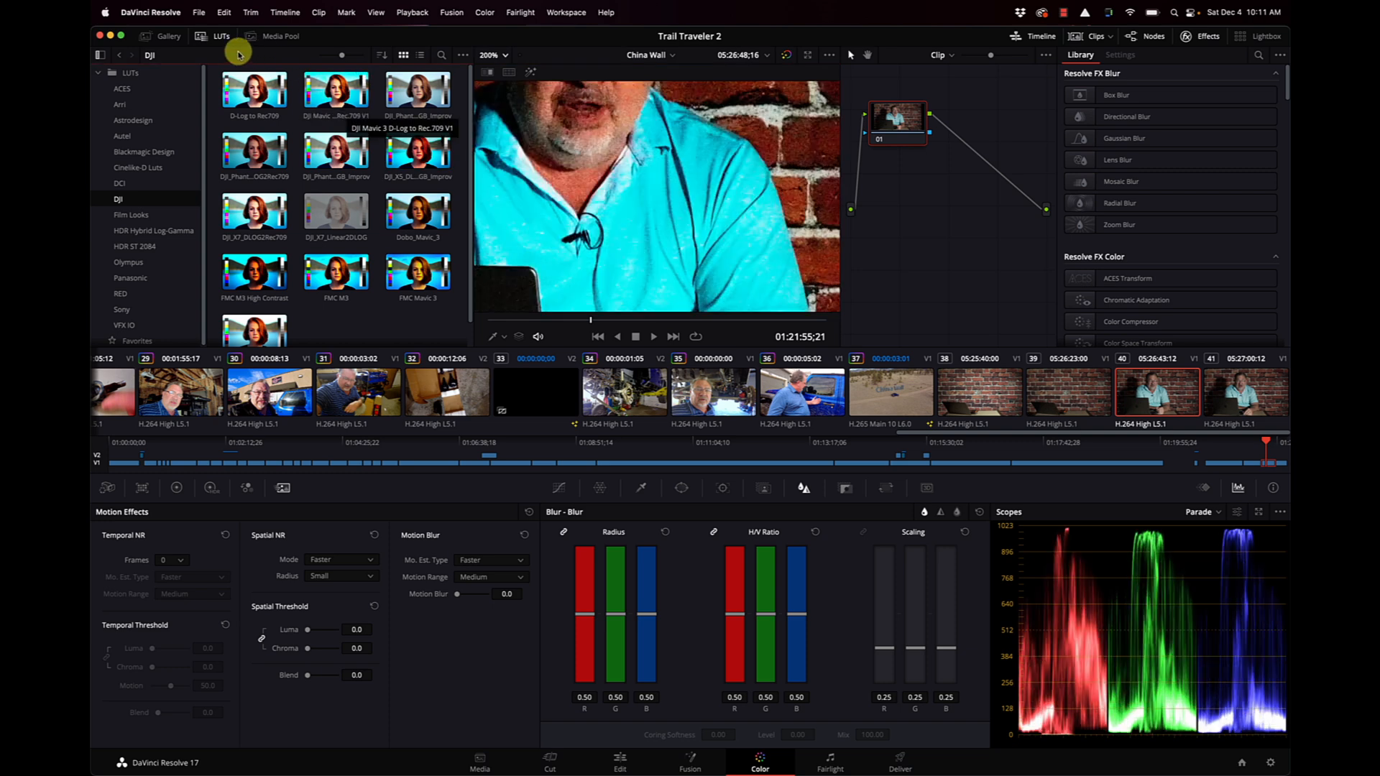
Hide the LUTs, mini timeline and clip thumbnails to enlarge the viewer, and frame the dark laptop area.
{"action": "left_click", "coordinate": [220, 40]}
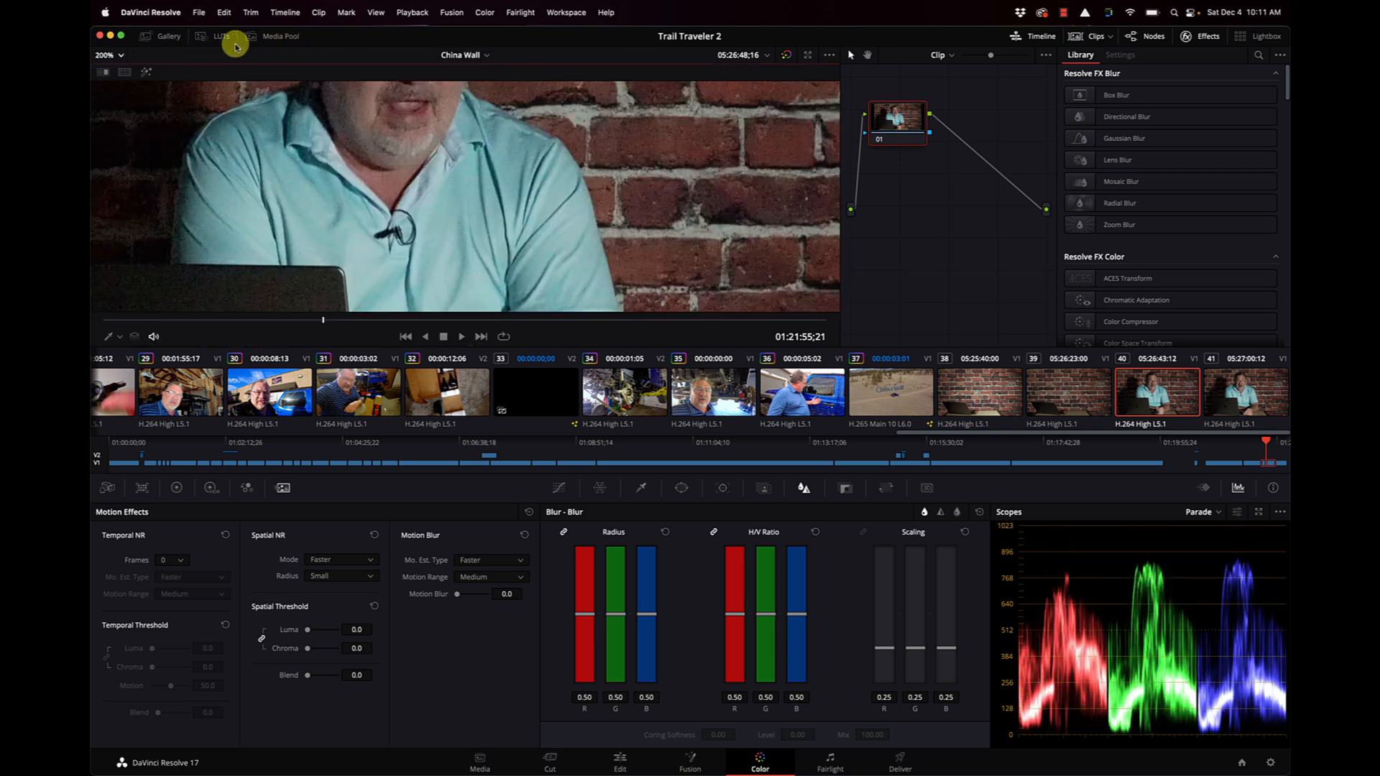
{"action": "left_click", "coordinate": [1035, 37]}
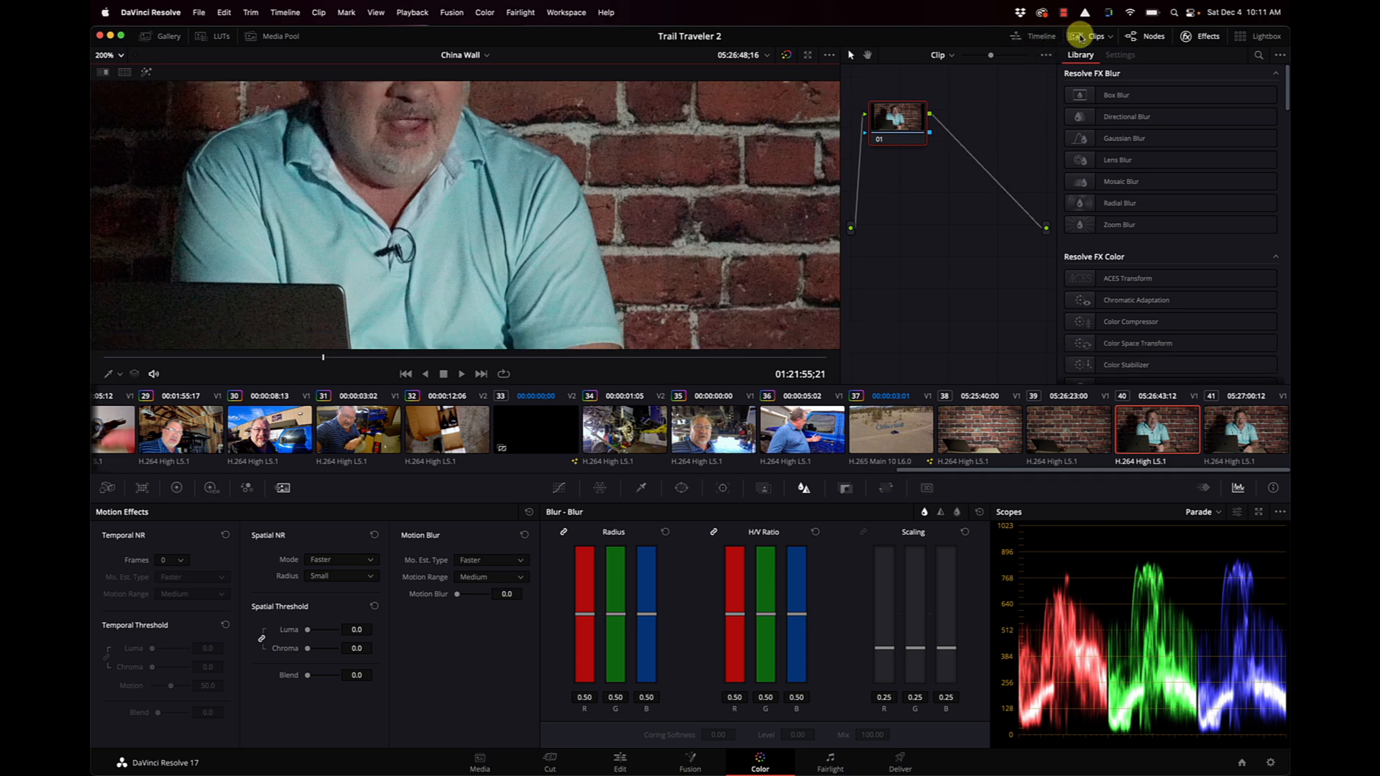
{"action": "left_click", "coordinate": [1085, 42]}
{"action": "scroll", "coordinate": [712, 317], "scroll_direction": "down", "scroll_amount": 5}
{"action": "scroll", "coordinate": [712, 317], "scroll_direction": "left", "scroll_amount": 5}
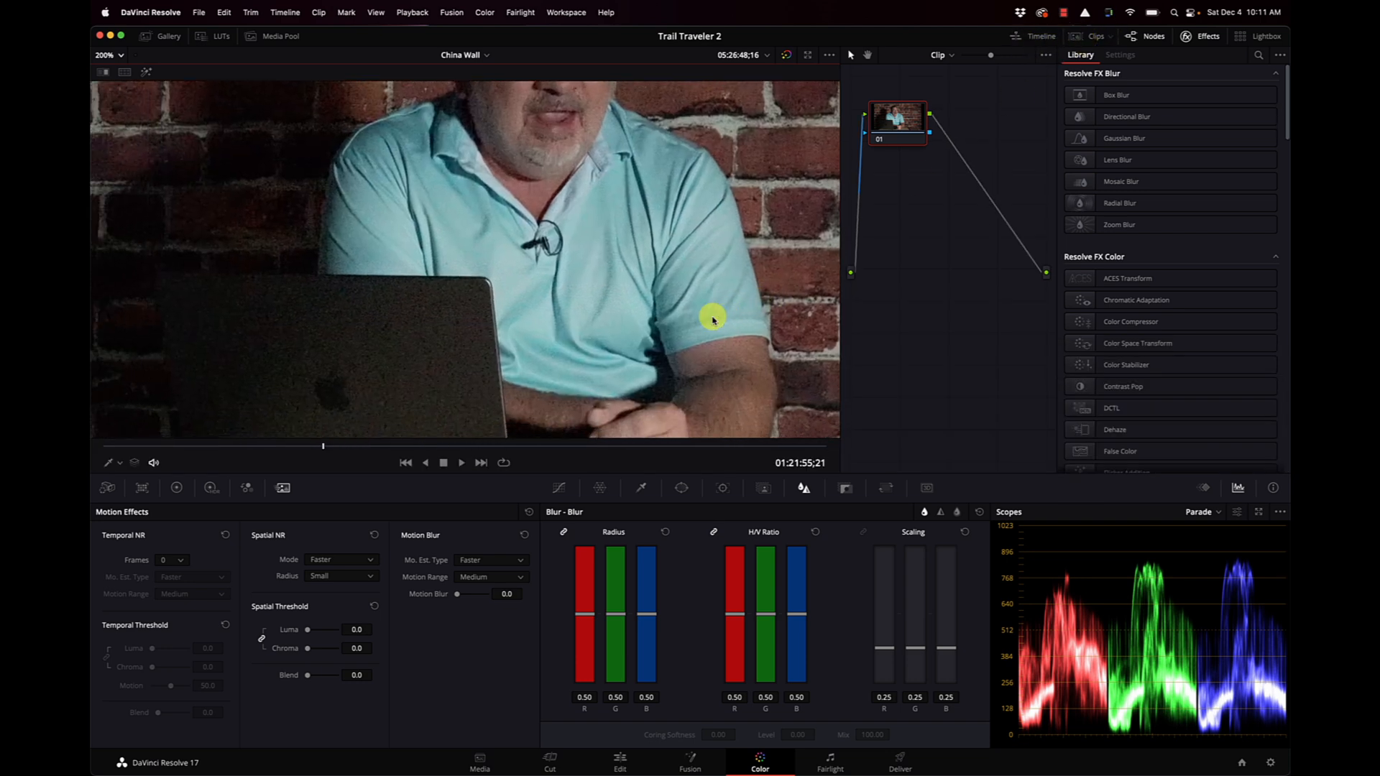
{"action": "scroll", "coordinate": [713, 318], "scroll_direction": "down", "scroll_amount": 2}
{"action": "scroll", "coordinate": [713, 318], "scroll_direction": "left", "scroll_amount": 1}
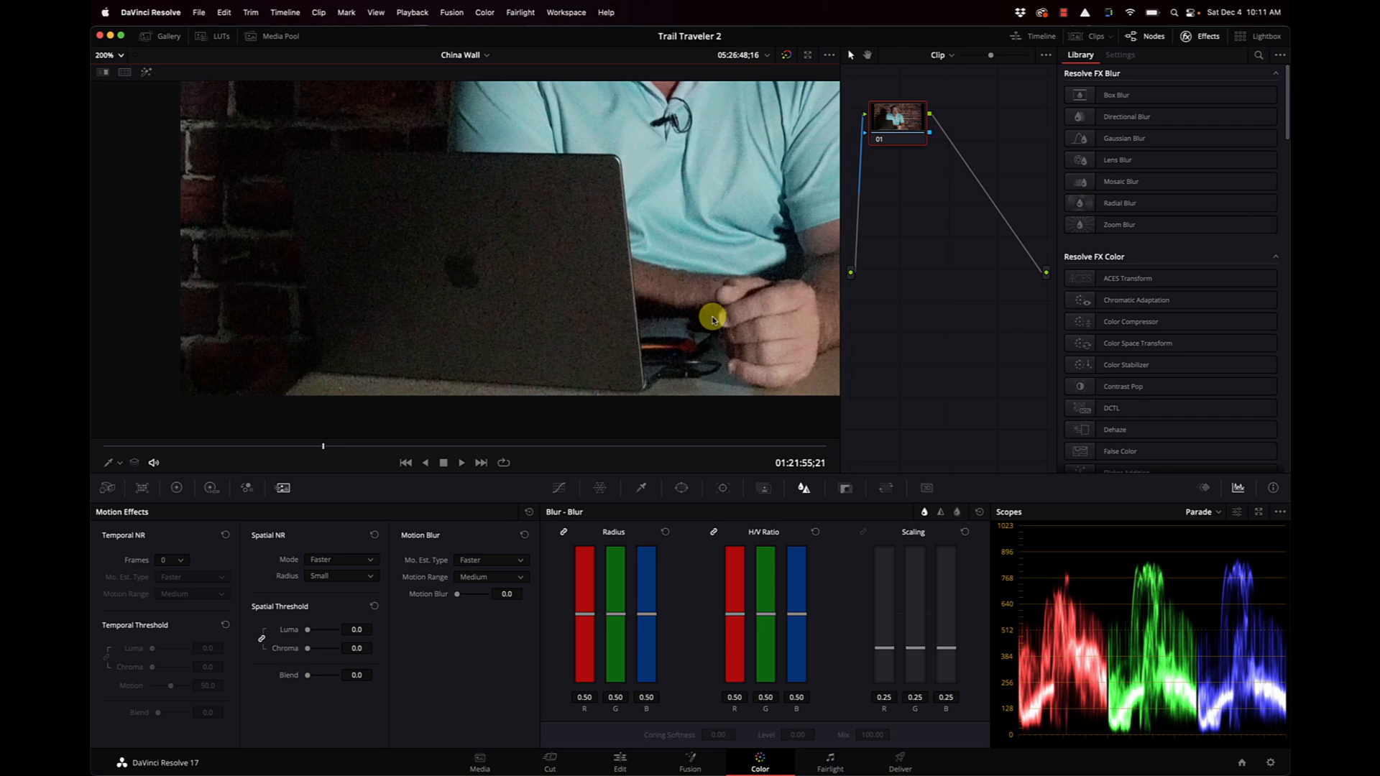
Set temporal noise reduction to 3 frames with linked Luma and Chroma thresholds of 22.0.
{"action": "left_click", "coordinate": [179, 565]}
{"action": "left_click", "coordinate": [179, 616]}
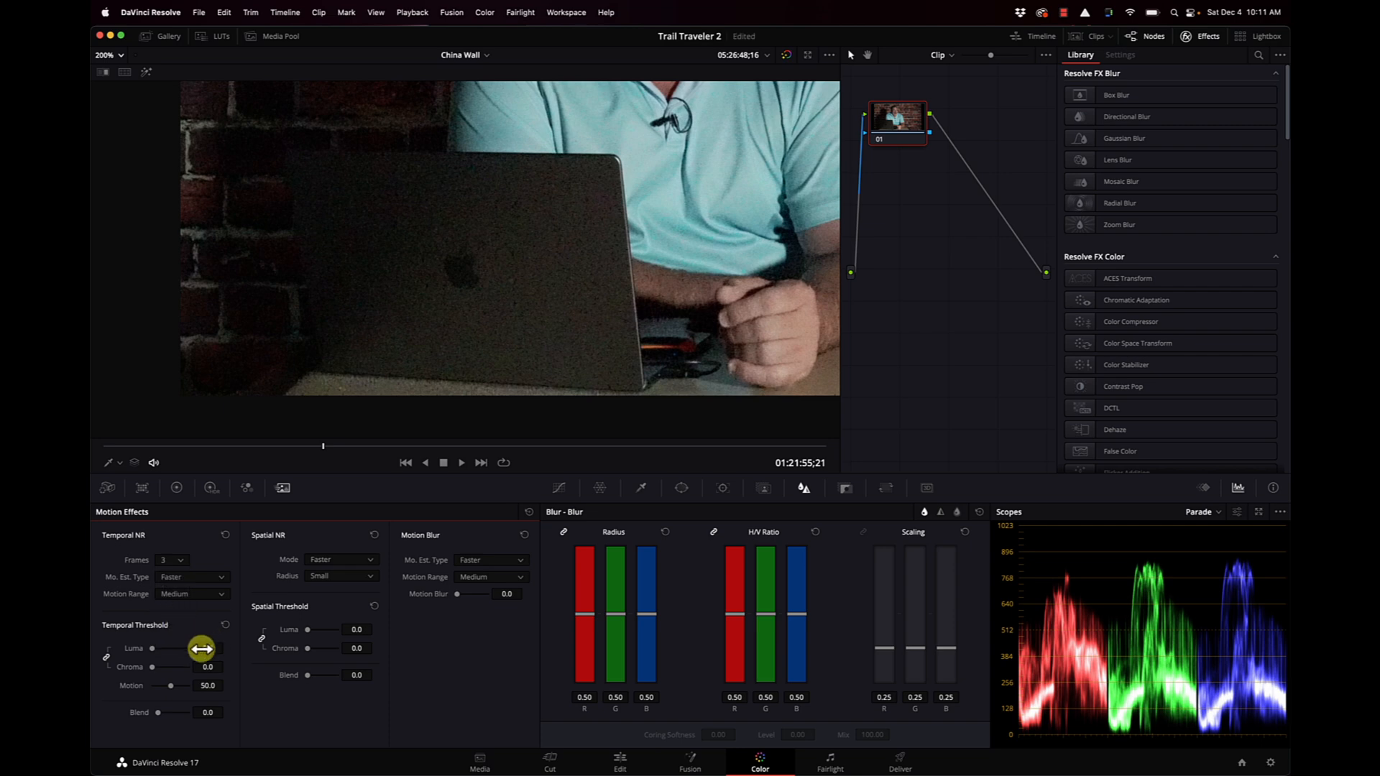
{"action": "mouse_move", "coordinate": [205, 649]}
{"action": "left_mouse_down"}
{"action": "mouse_move", "coordinate": [265, 647]}
{"action": "mouse_move", "coordinate": [202, 651]}
{"action": "left_mouse_up"}
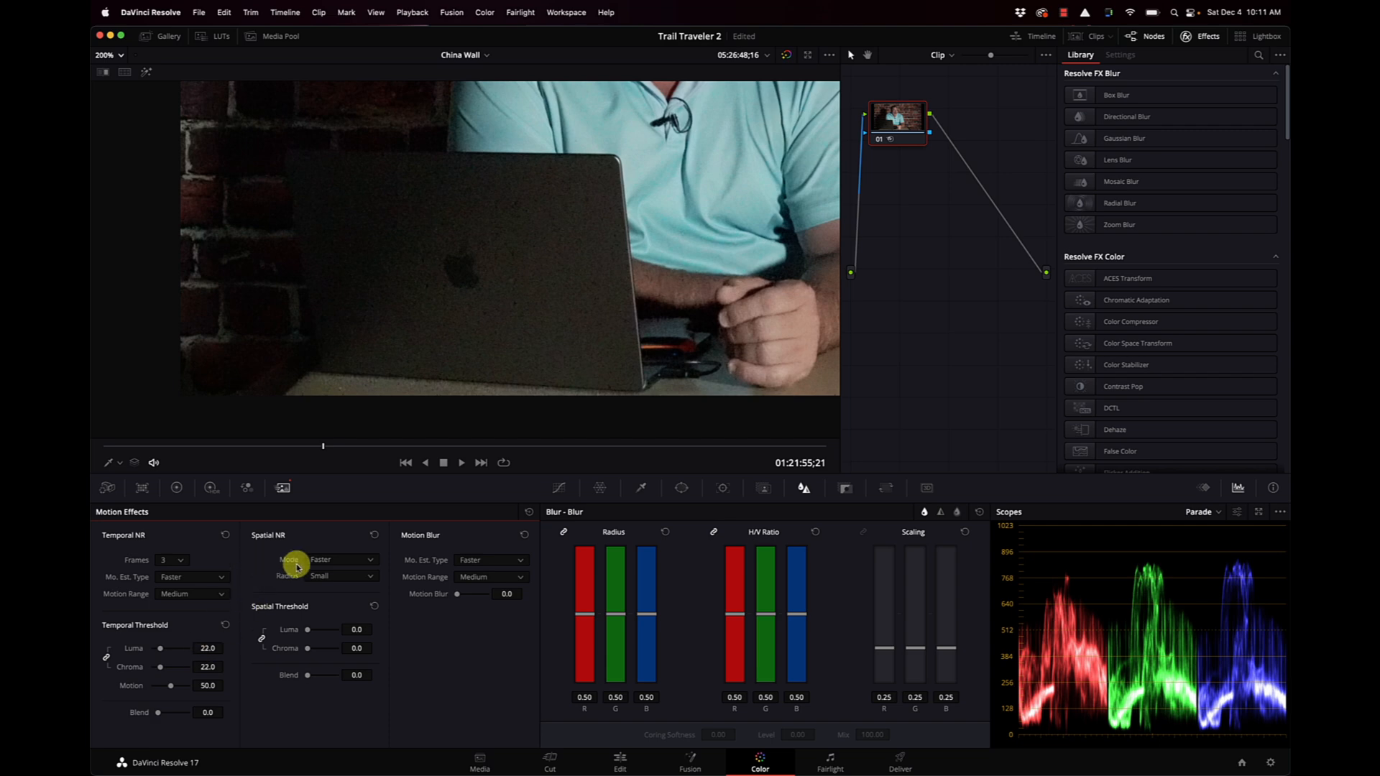
Set spatial noise reduction to Enhanced mode, Medium radius, with linked Luma and Chroma thresholds of 26.6.
{"action": "left_click", "coordinate": [368, 561]}
{"action": "left_click", "coordinate": [332, 601]}
{"action": "left_click", "coordinate": [357, 576]}
{"action": "left_click", "coordinate": [342, 603]}
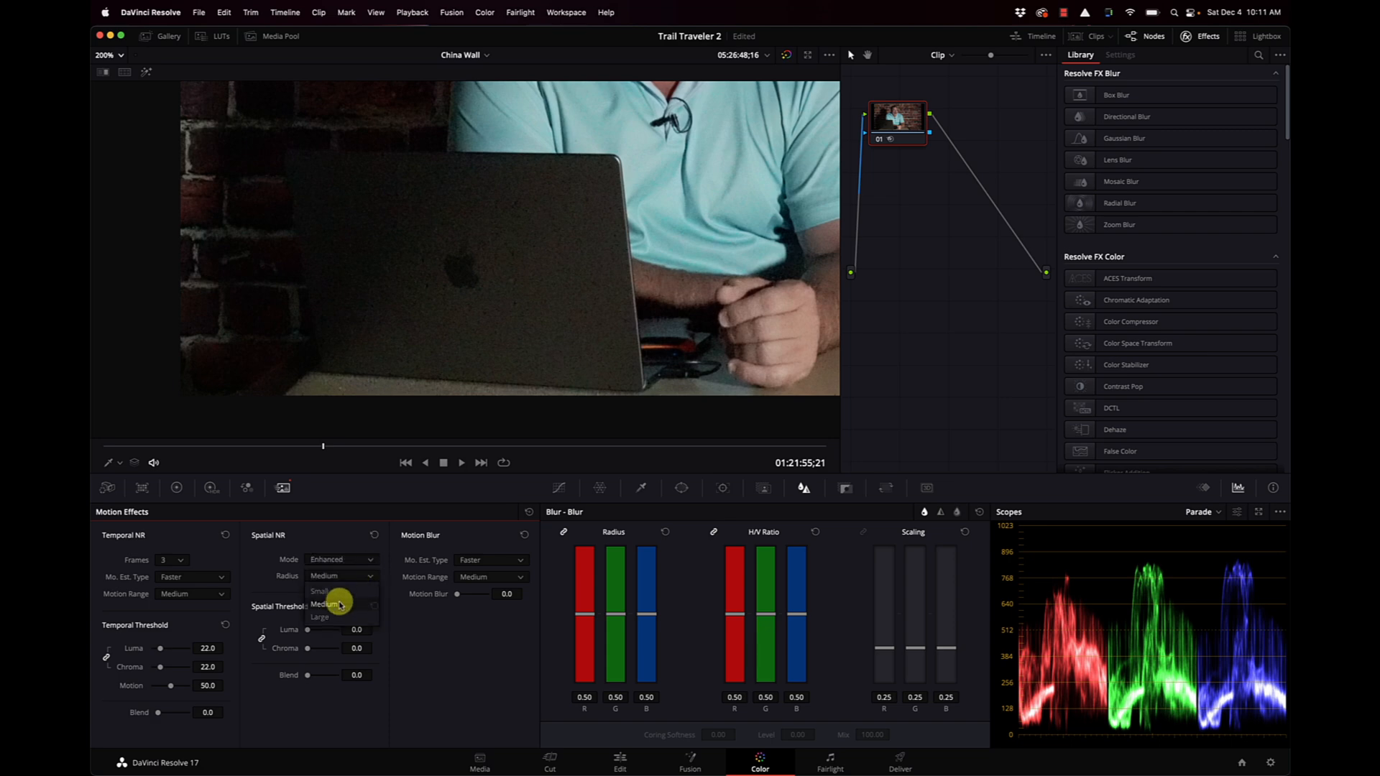
{"action": "left_click_drag", "start_coordinate": [354, 625], "coordinate": [439, 636]}
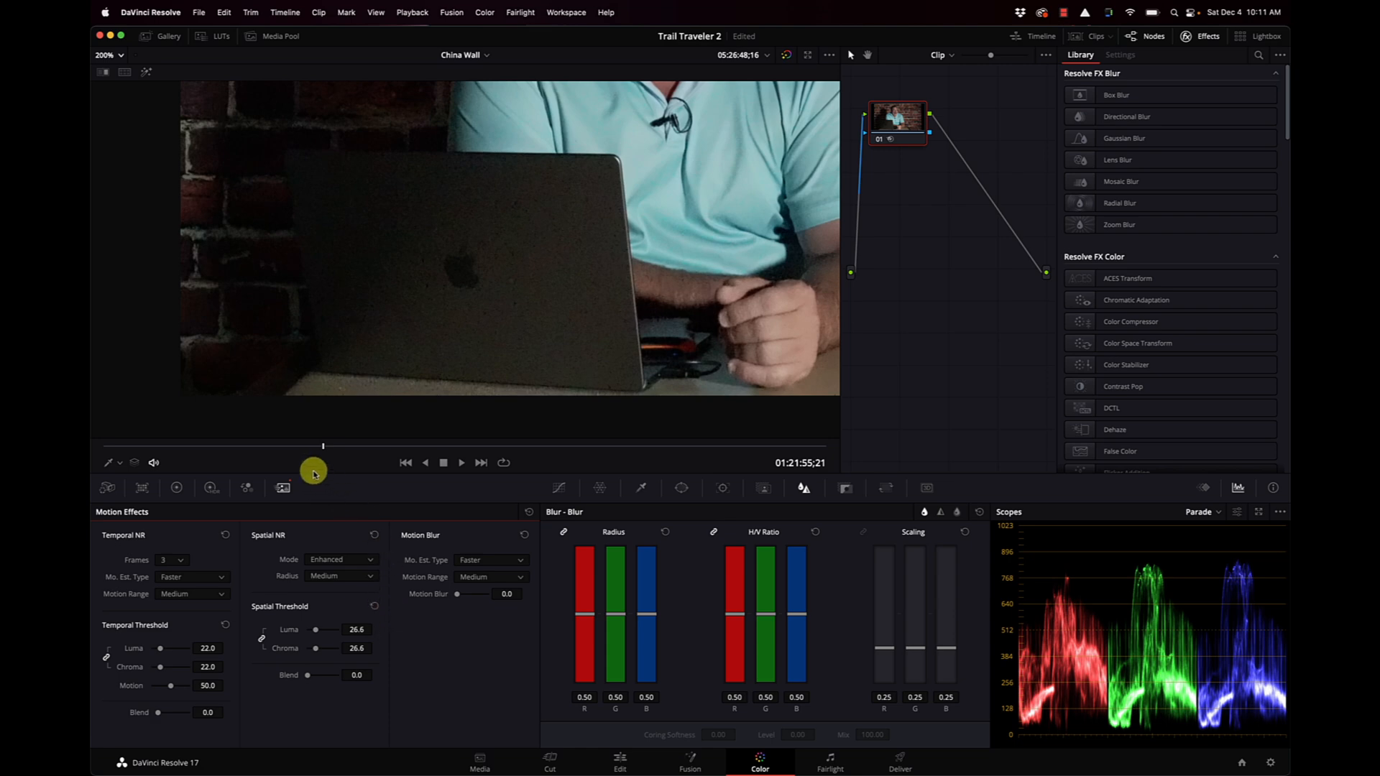
Play the noise-reduced segment from an earlier frame to review the result, and return to the Edit page.
{"action": "left_click", "coordinate": [245, 447]}
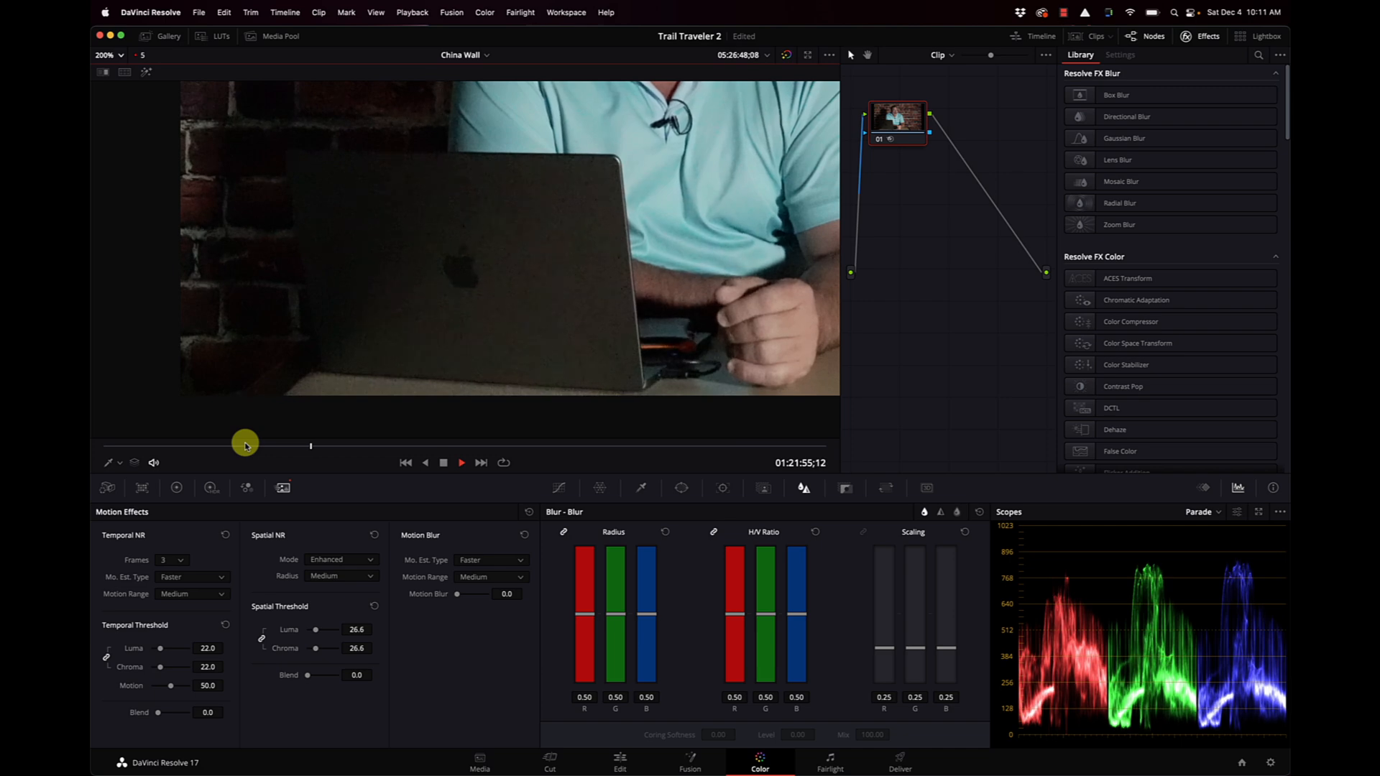
{"action": "key", "text": "space"}
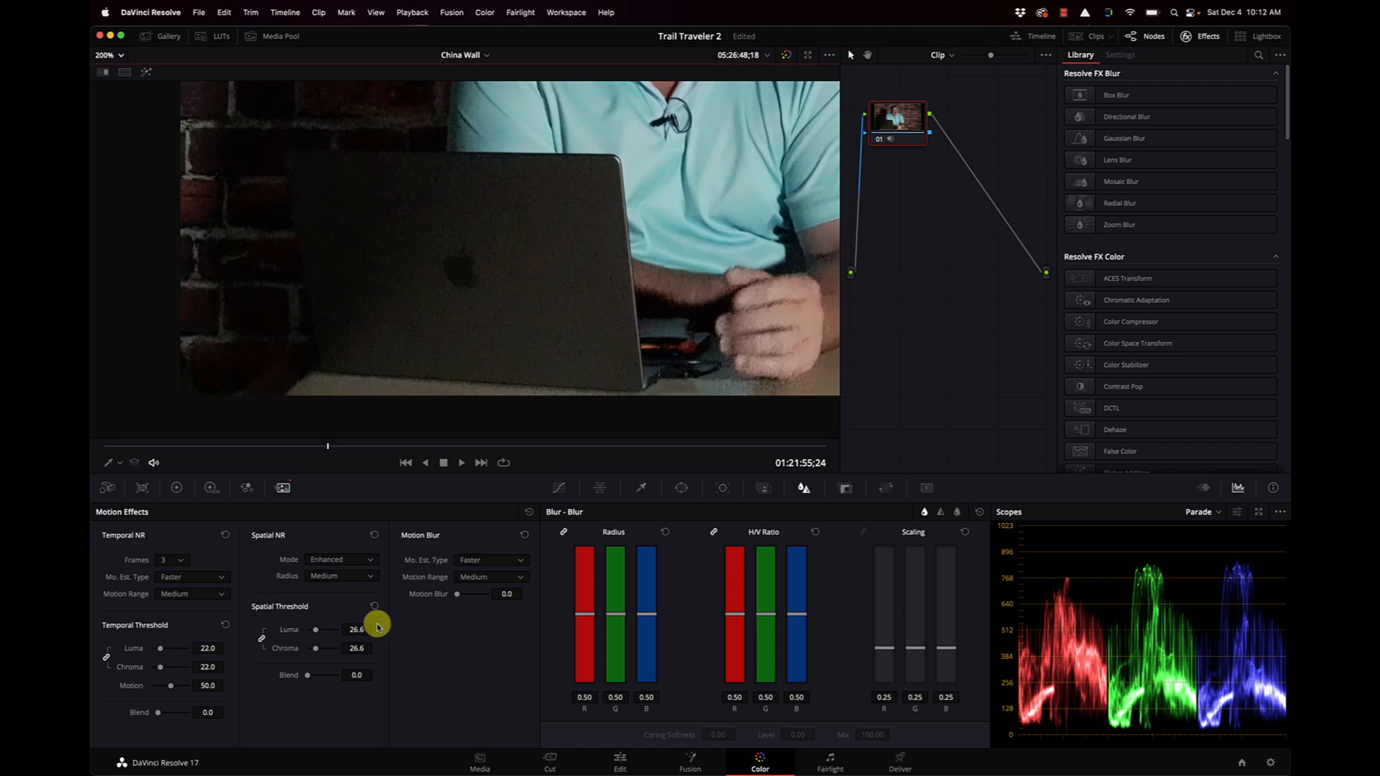
{"action": "left_click", "coordinate": [326, 642]}
{"action": "left_click", "coordinate": [621, 759]}
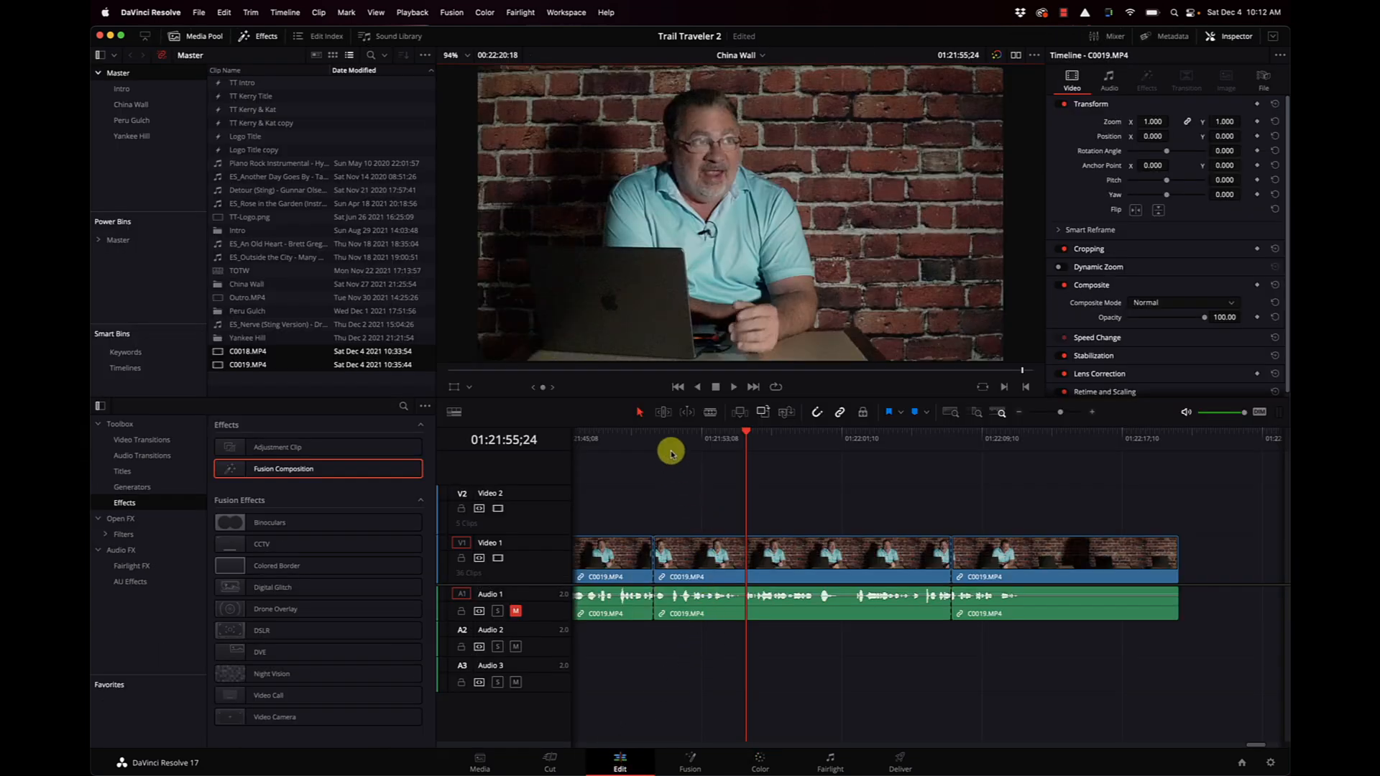
Select the middle C0019.MP4 segment on the timeline and bring up the commands for the clip.
{"action": "left_click", "coordinate": [711, 552]}
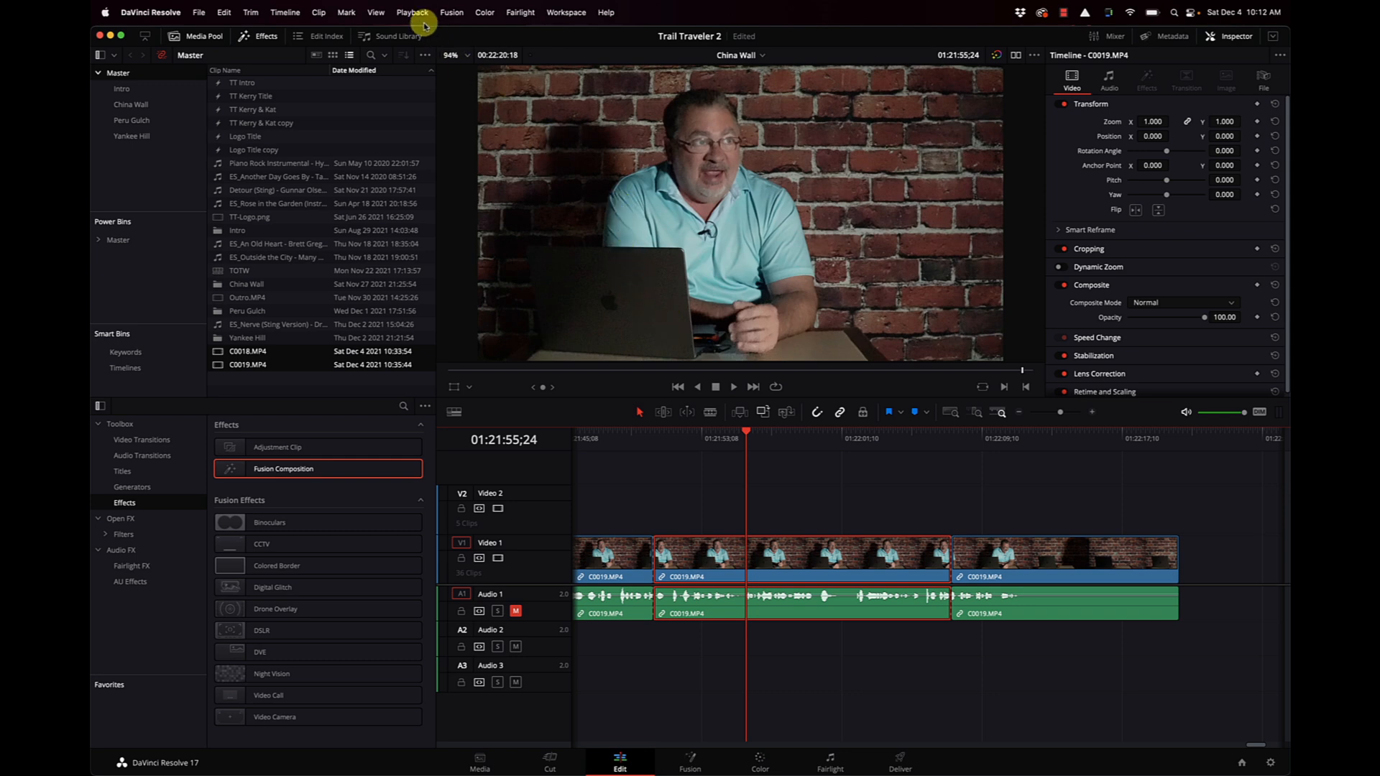
{"action": "left_click", "coordinate": [317, 12]}
{"action": "left_click", "coordinate": [363, 390]}
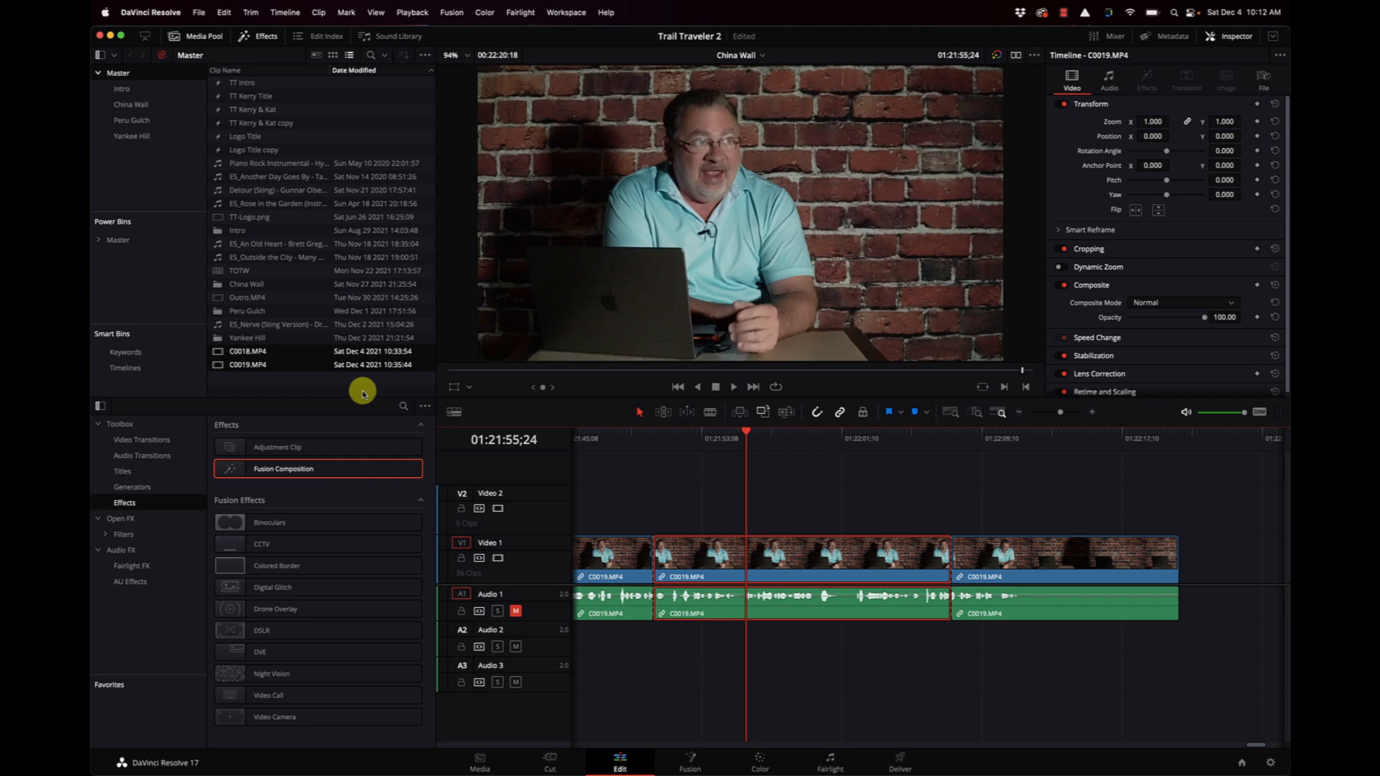